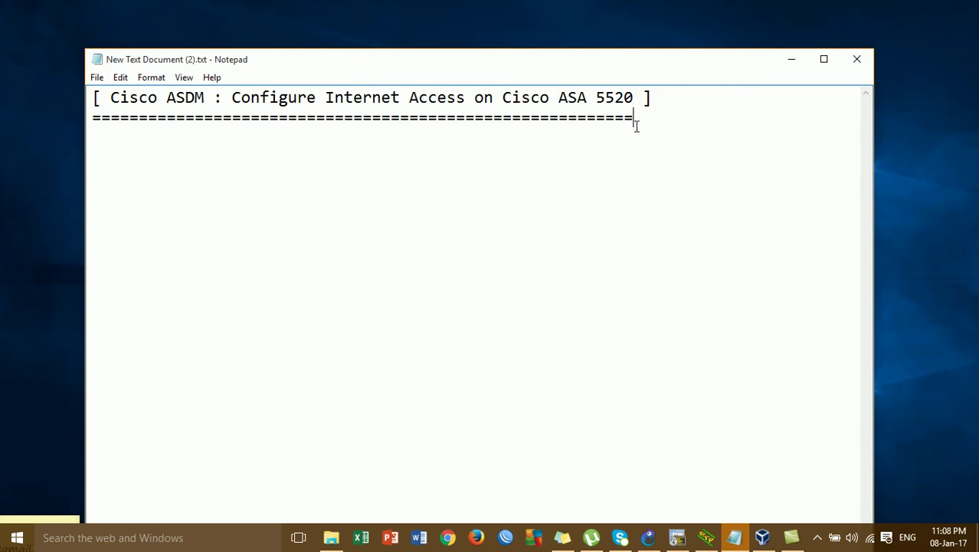
- Point out the separator line and the words ASDM and Cisco in the title note
click(224, 117)
key(Up)
click(206, 104)
click(649, 116)
click(420, 172)
click(502, 98)
click(646, 122)
key(Return)
- Highlight 'Configure' and 'Cisco ASDM' in the title, then minimize Notepad
click(208, 100)
click(315, 99)
click(363, 99)
click(260, 105)
click(214, 98)
click(159, 99)
click(791, 61)
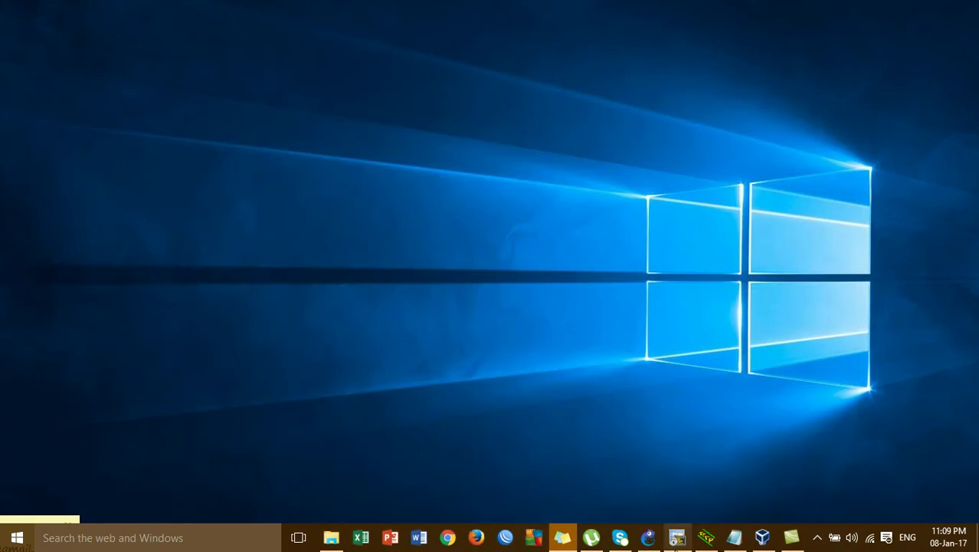
- Check the XP client VM, then switch to the ASA-1 SecureCRT console and the ASDM folder on Data (E:)
mouse_move(712, 542)
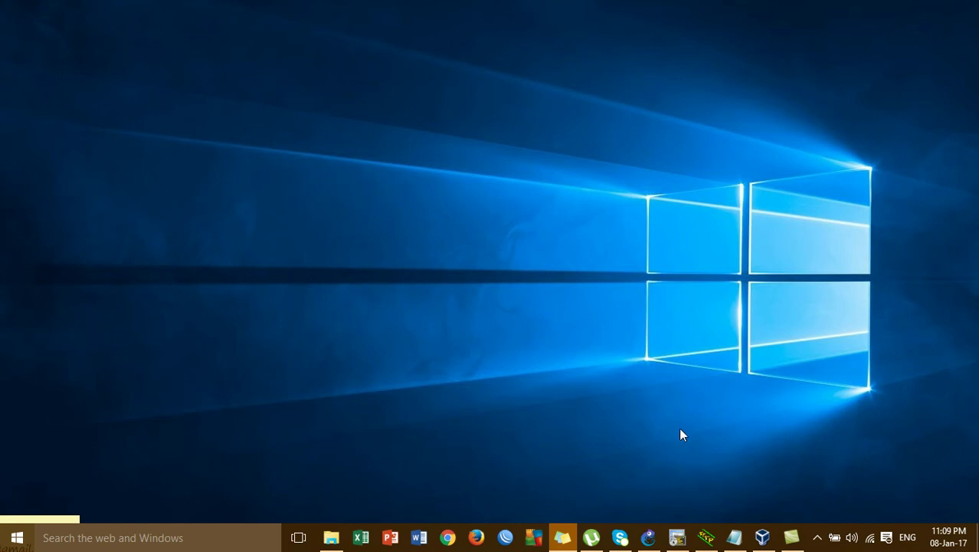
click(762, 537)
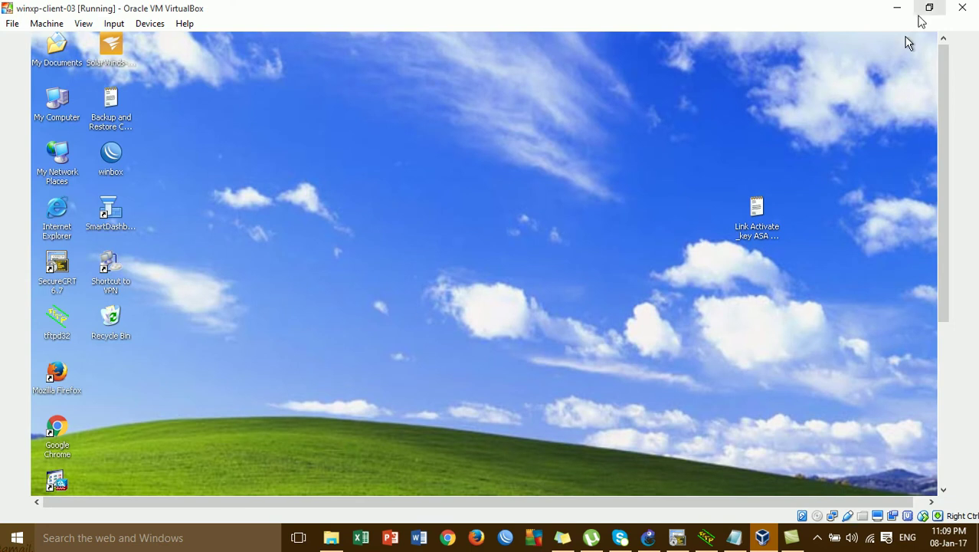
click(897, 7)
click(678, 536)
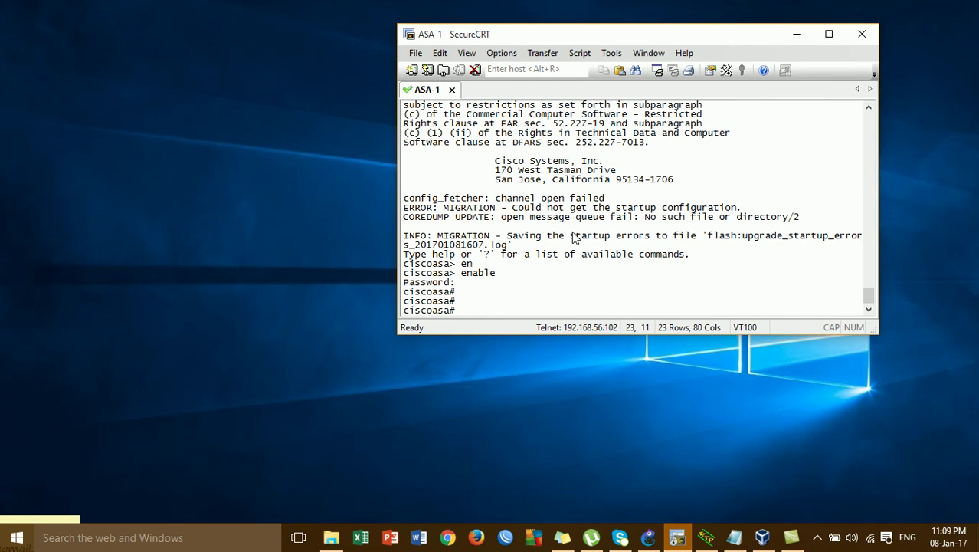
click(331, 537)
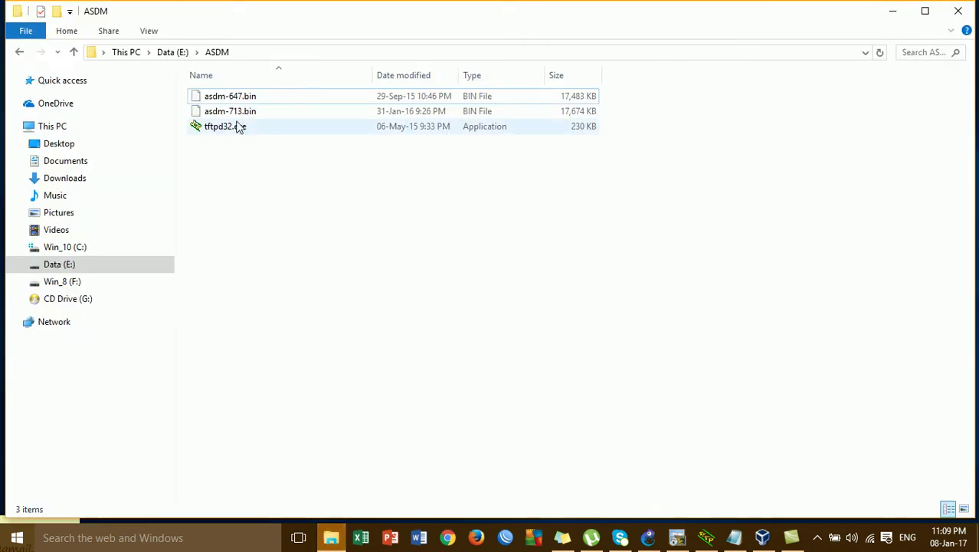
- Inspect asdm-647.bin and asdm-713.bin, cancel a rename of asdm-647.bin, and minimize Explorer
click(235, 98)
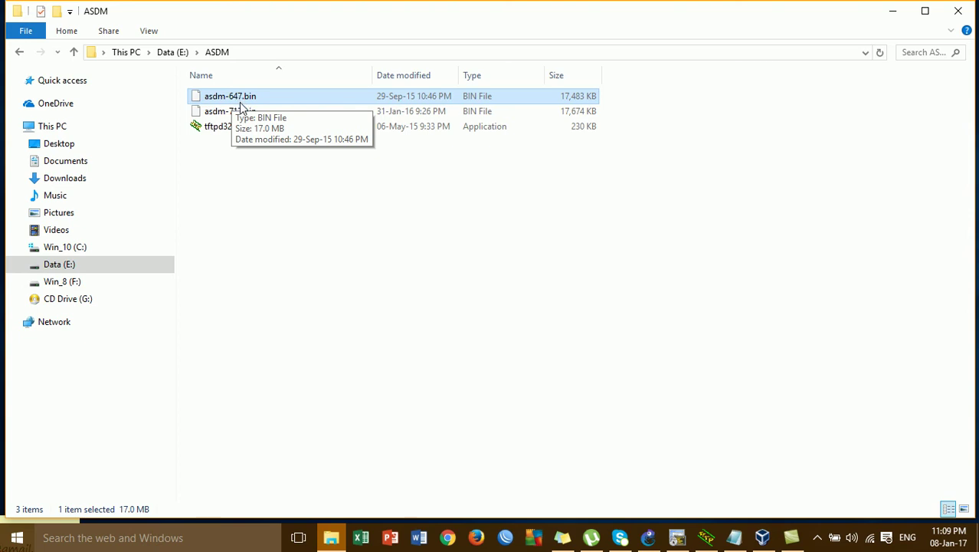
click(244, 111)
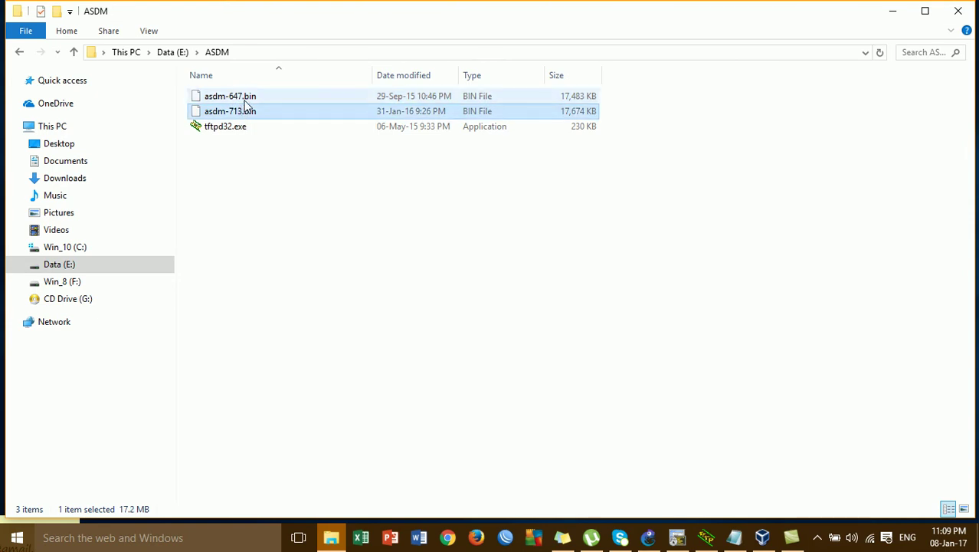
click(244, 100)
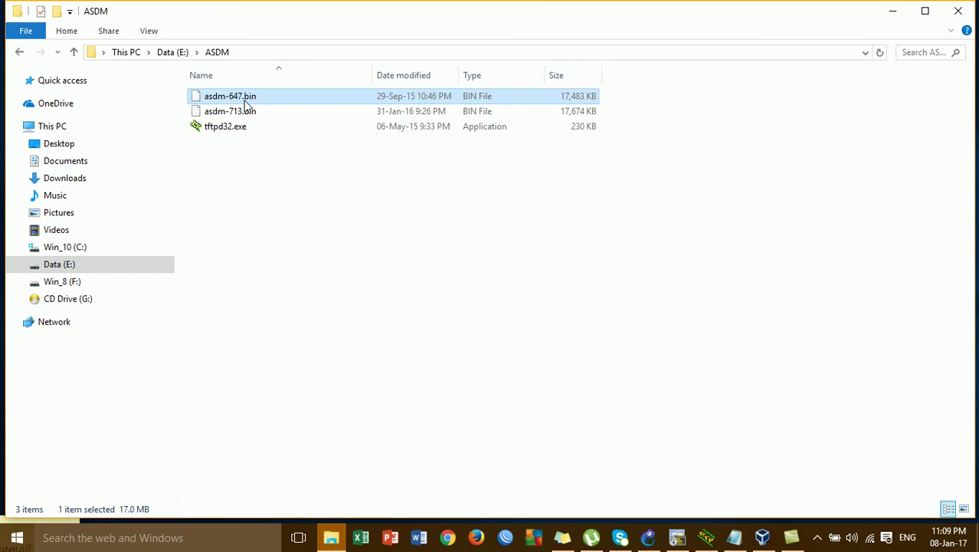
key(F2)
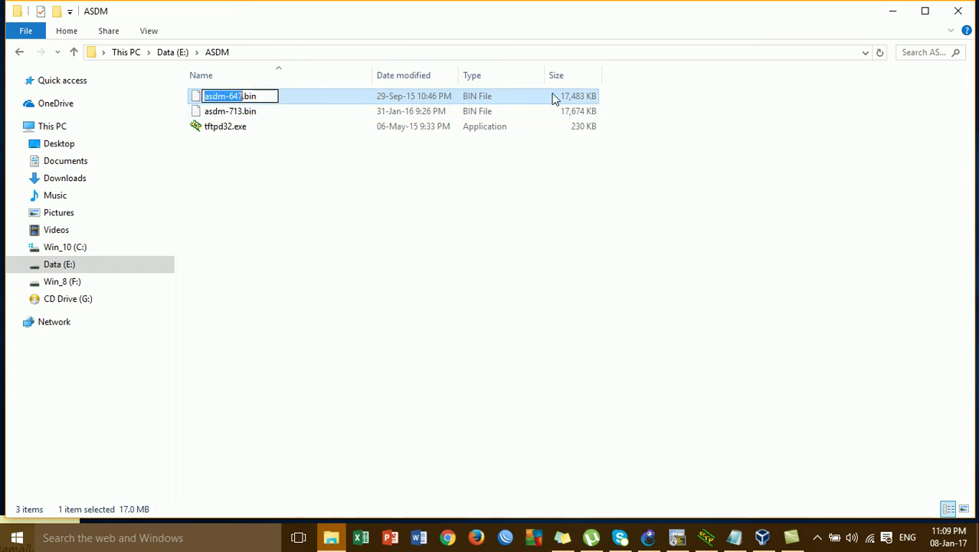
click(697, 95)
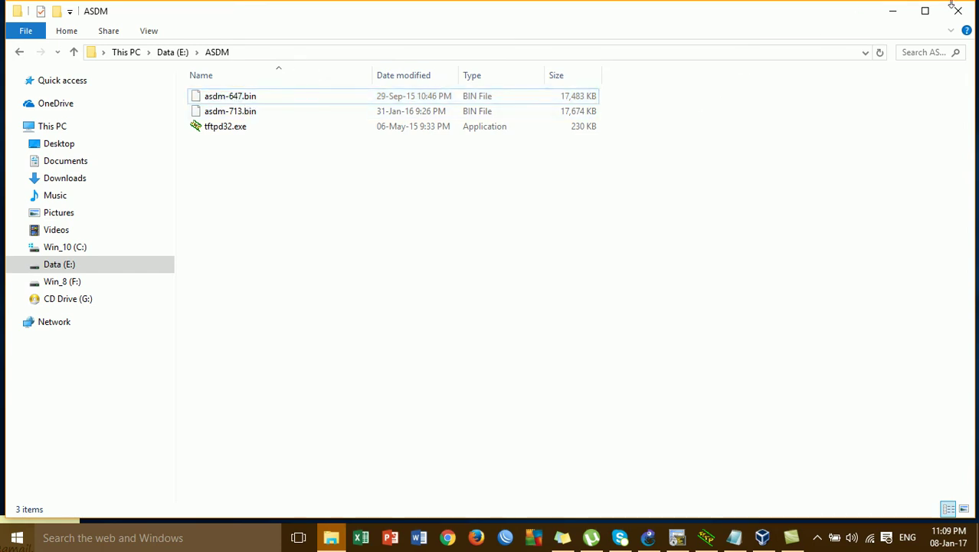
click(894, 11)
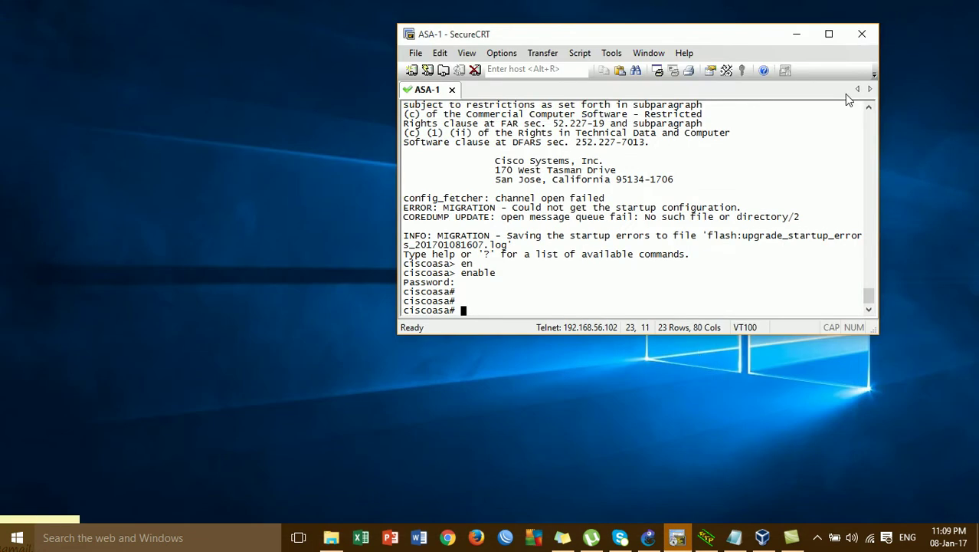
- Bring the GNS3 topology forward and position the ASA-1 console beside it
click(648, 537)
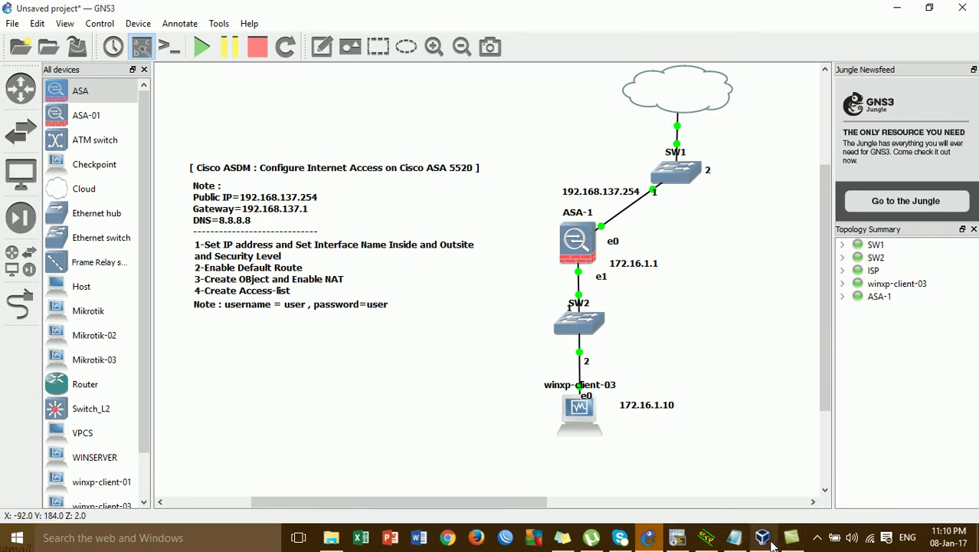
click(678, 537)
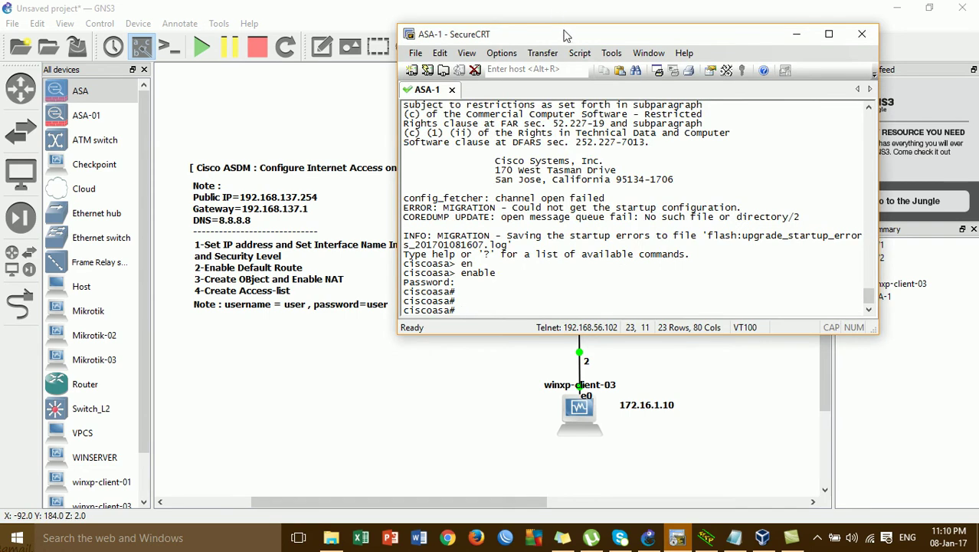
drag(566, 38, 841, 99)
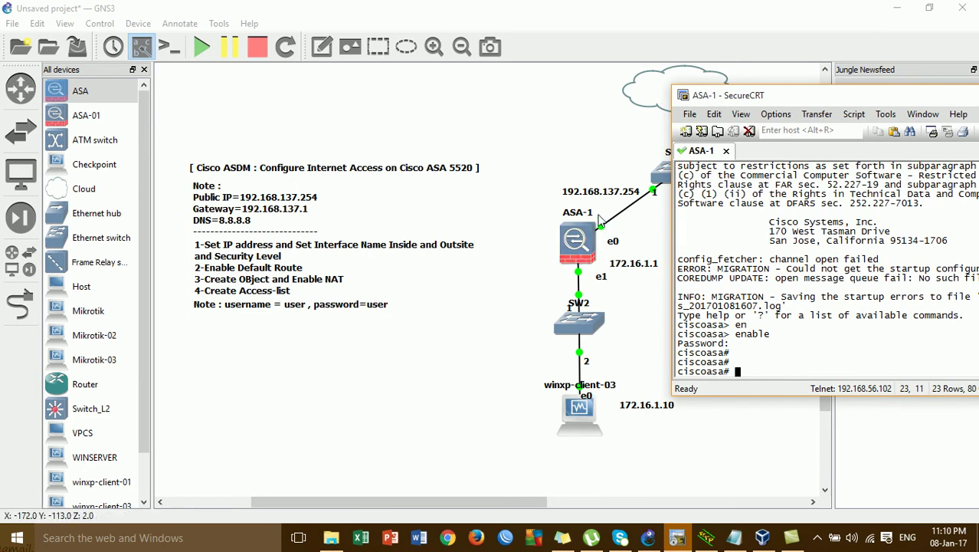
- Enter configure terminal to reach the ciscoasa(config)# prompt and begin an int command
text(conf)
key(Tab)
text(t)
key(Tab)
key(Return)
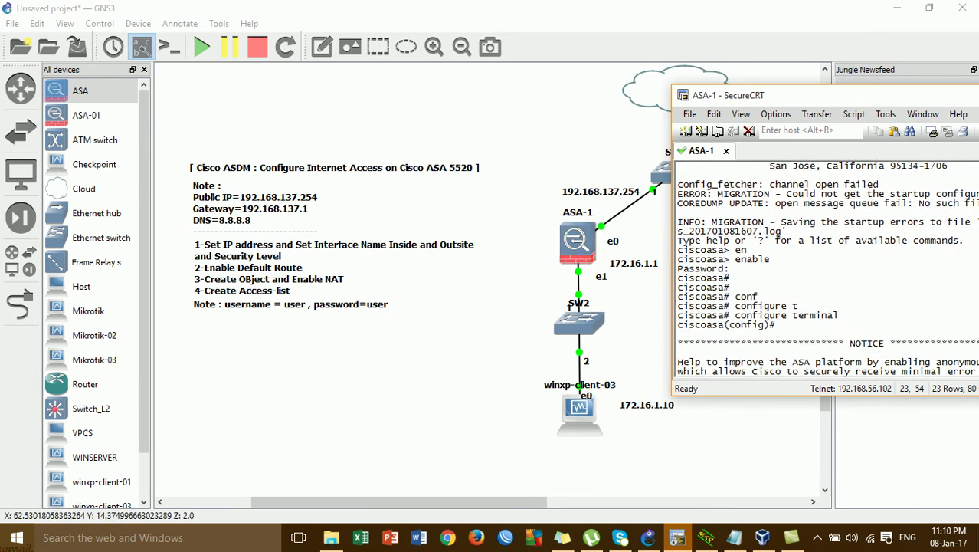
key(Return)
key(Return)
key(Return)
key(Return)
key(Return)
key(Return)
key(Return)
key(Return)
key(Return)
key(Return)
text(int)
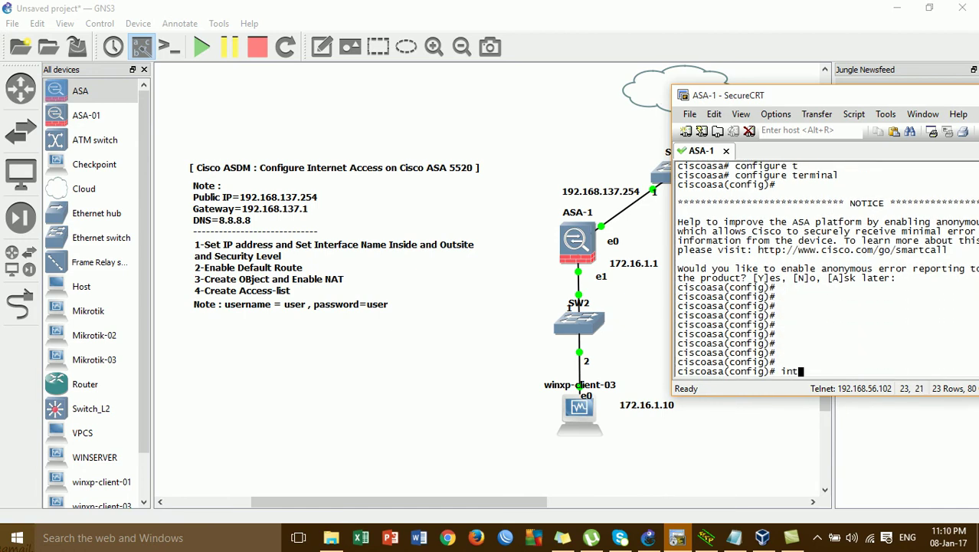
- Change ASA-1's e1 interface label to g1 in the topology
right_click(601, 277)
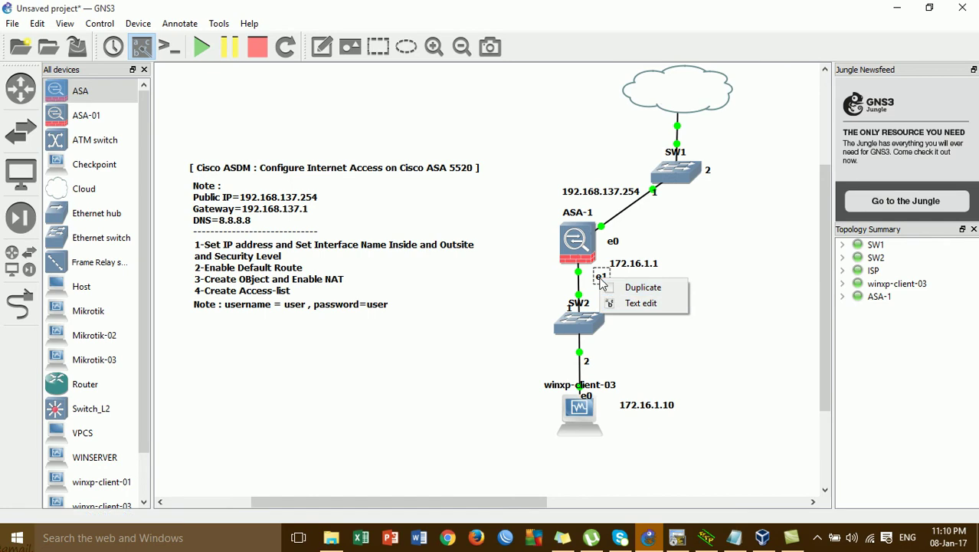
click(602, 283)
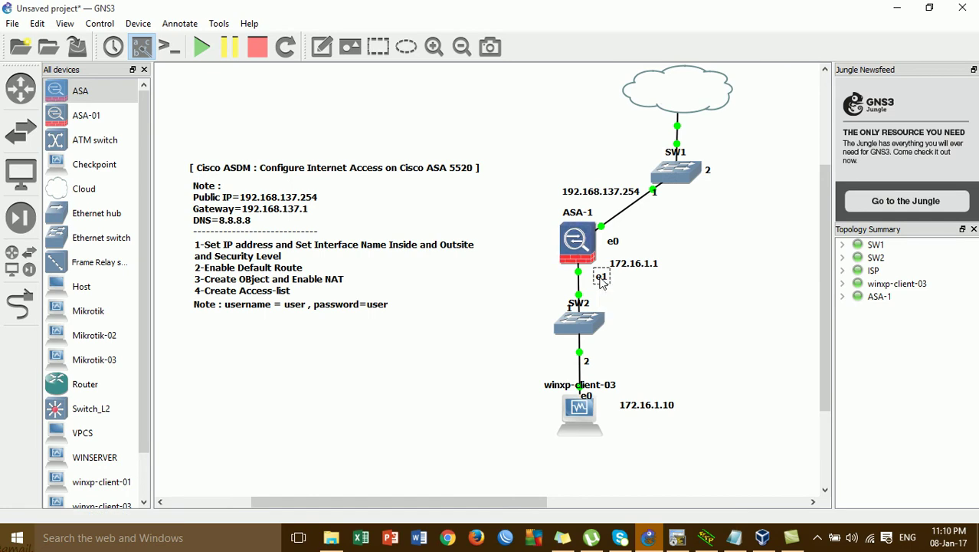
key(Delete)
text(g)
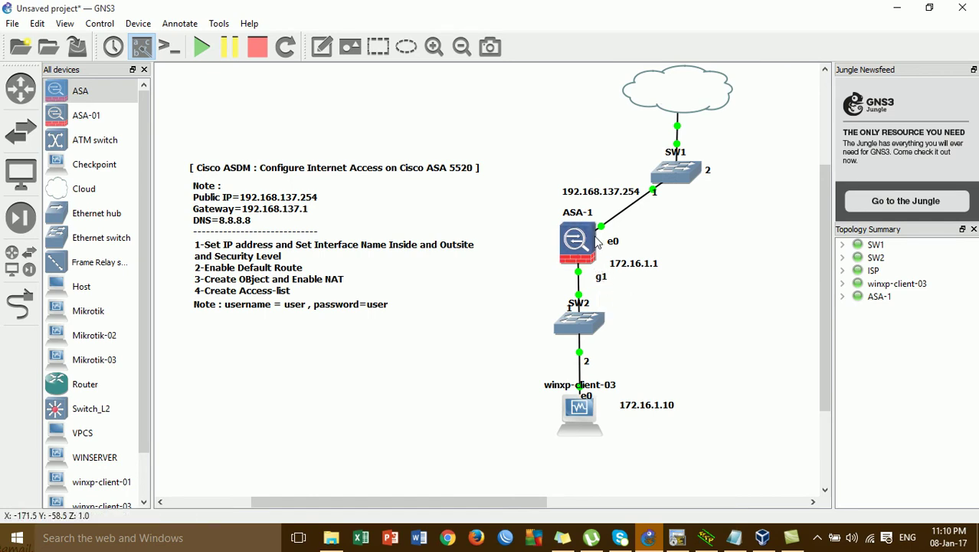
- Rename the e0 label to g0 beside the outside link, then return to the console
double_click(613, 242)
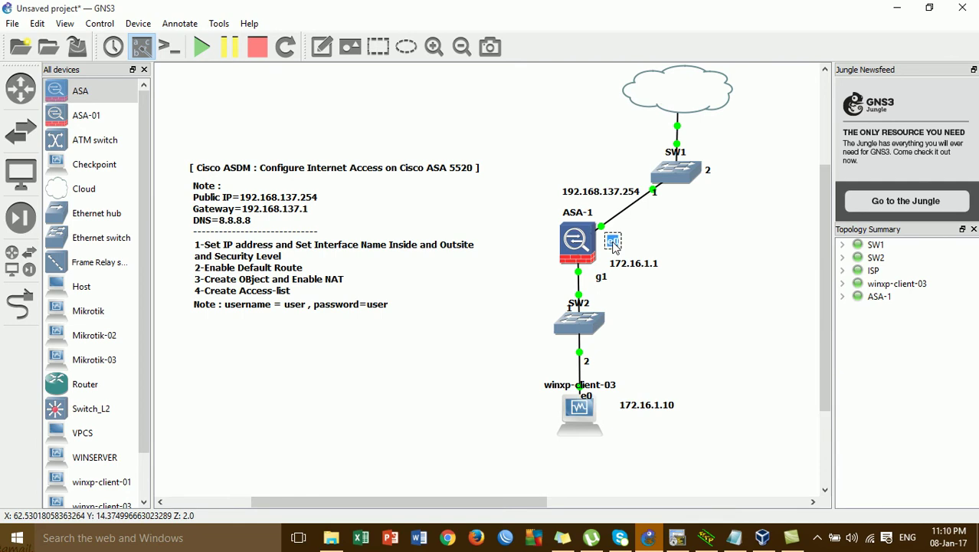
text(g0)
click(644, 316)
drag(612, 242, 611, 227)
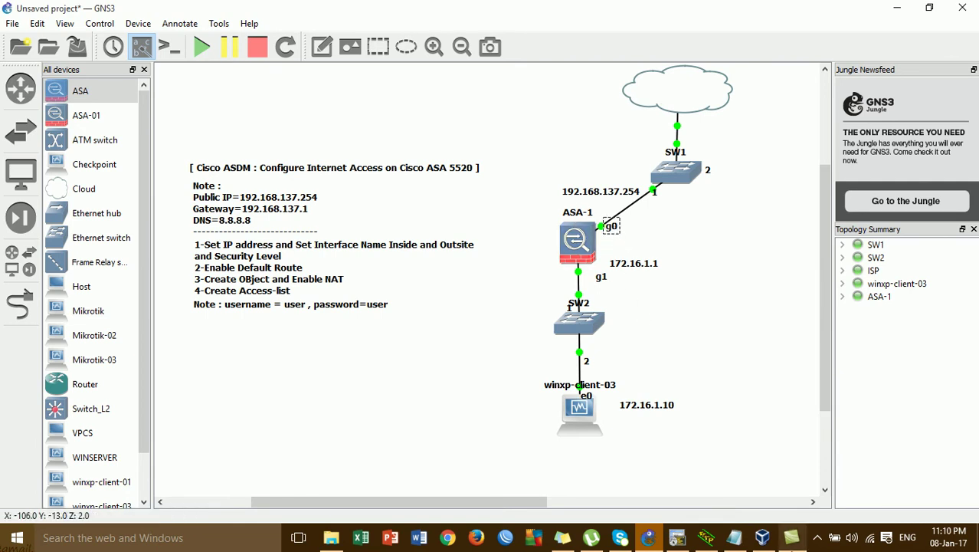
click(677, 537)
- Assign interface g1 the address 172.16.1.1 255.255.255.0
text(int g1)
key(Return)
text(ip add)
key(Tab)
text(172.)
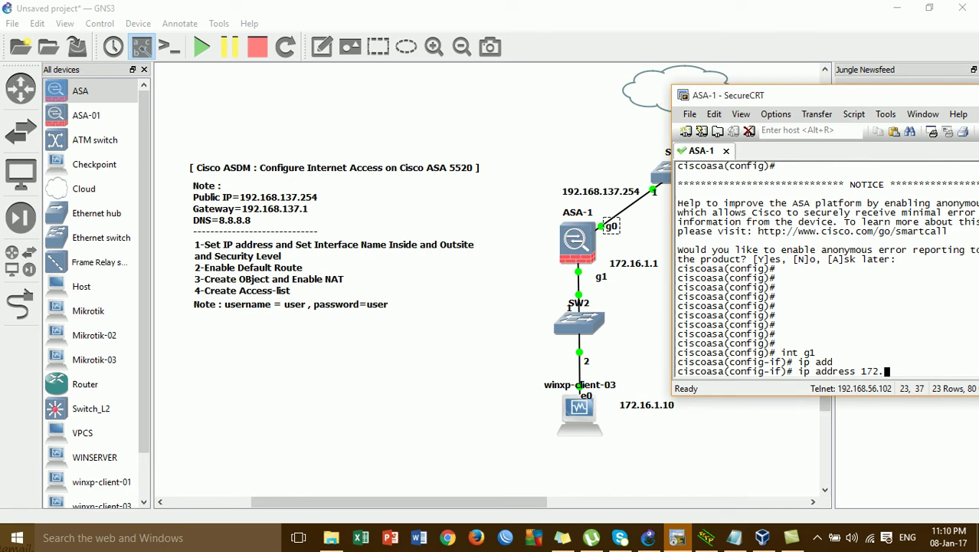
text(16.1.1 255.255.2)
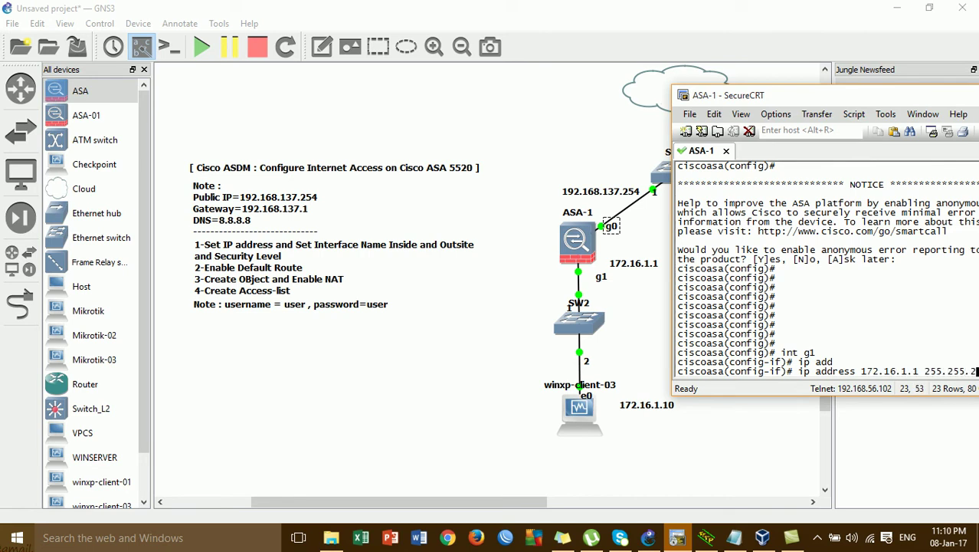
text(55.0)
key(Return)
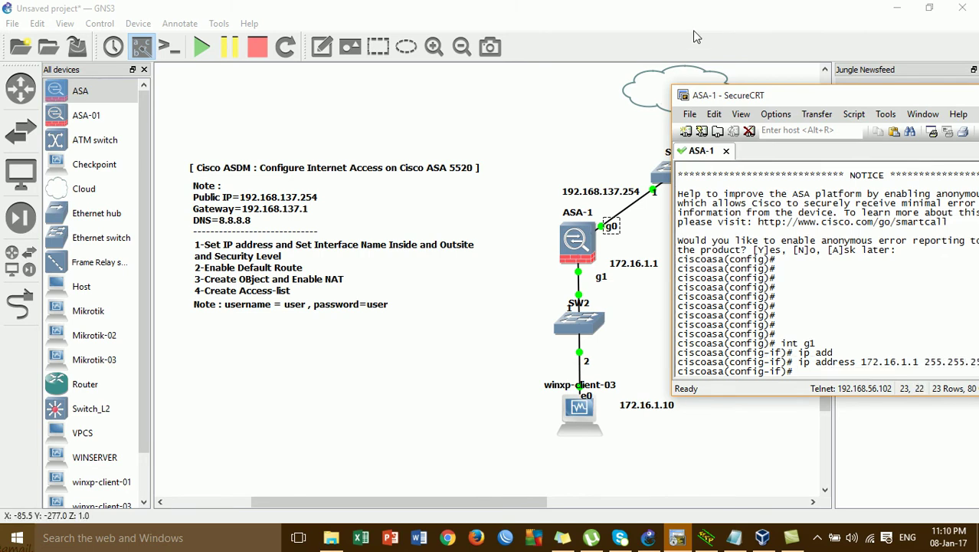
drag(704, 95, 670, 89)
- Enable g1 with no shutdown, name it inside, and enter int g0
text(no sh)
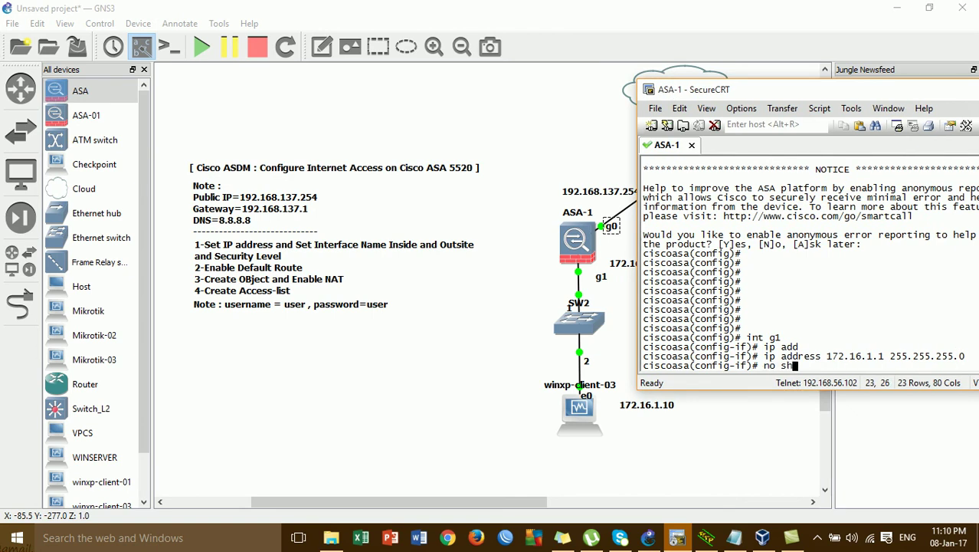
key(Return)
text(no shu)
key(Return)
key(Return)
key(Return)
text(nam)
key(Tab)
text(eif)
key(Tab)
text(inside)
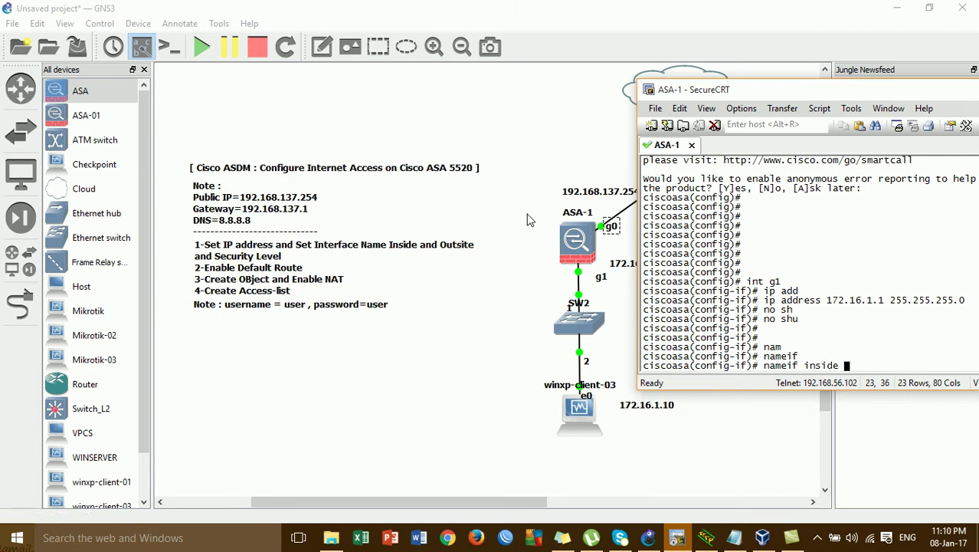
key(Return)
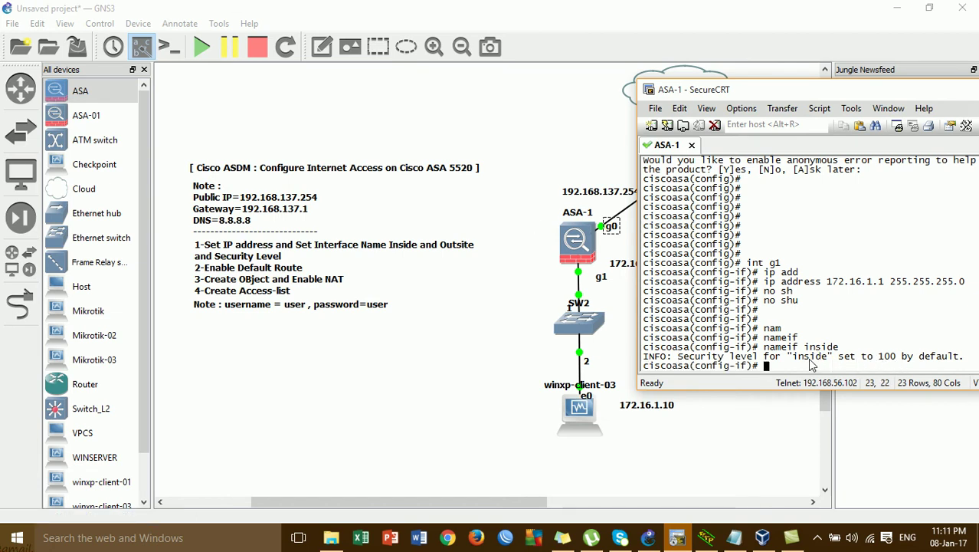
text(int g0)
- Assign interface g0 the address 192.168.137.254 255.255.255.0
key(Return)
text(ip ad)
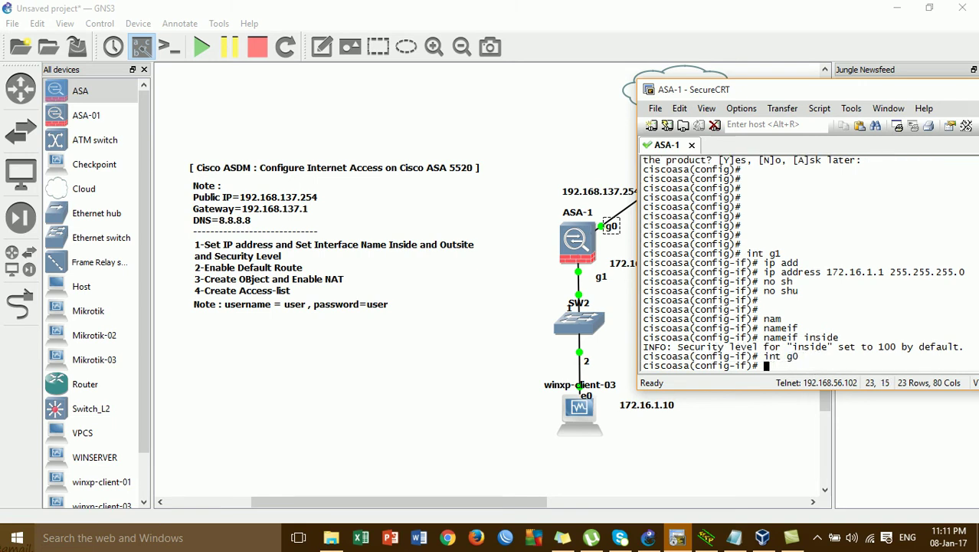
key(Tab)
text(192.168.137.254 2)
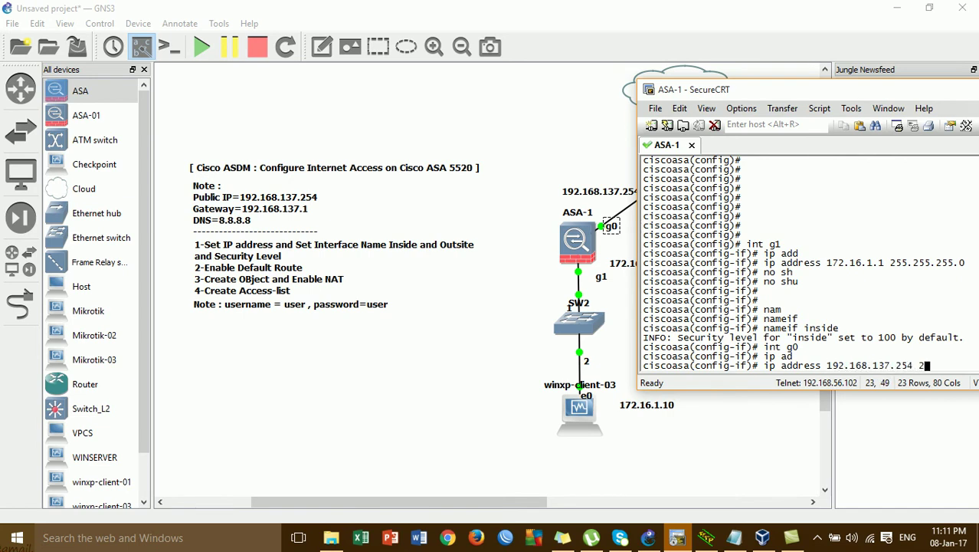
text(55.255.255.0)
key(Return)
- Enable g0 with no shutdown and name it outside
text(no sh)
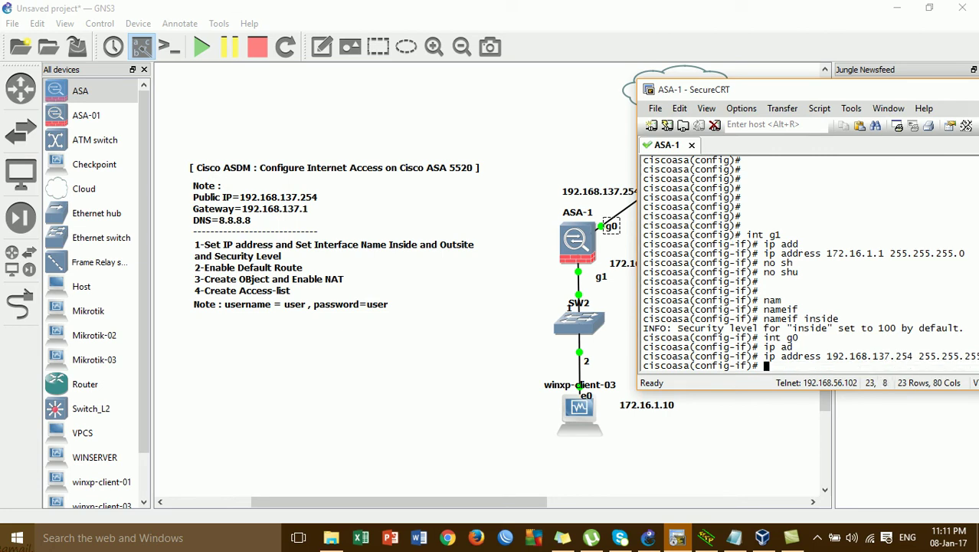
key(Return)
text(no shu)
key(Return)
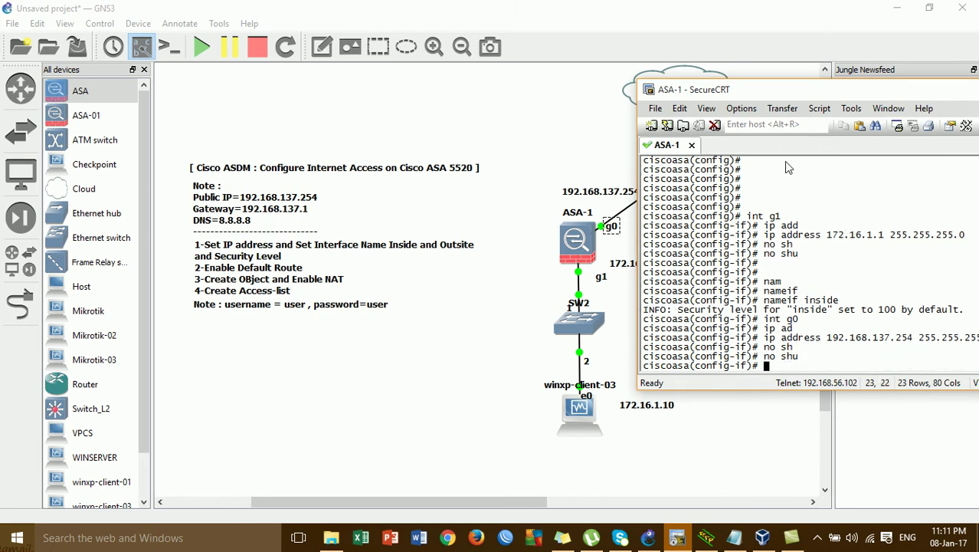
drag(739, 95, 710, 83)
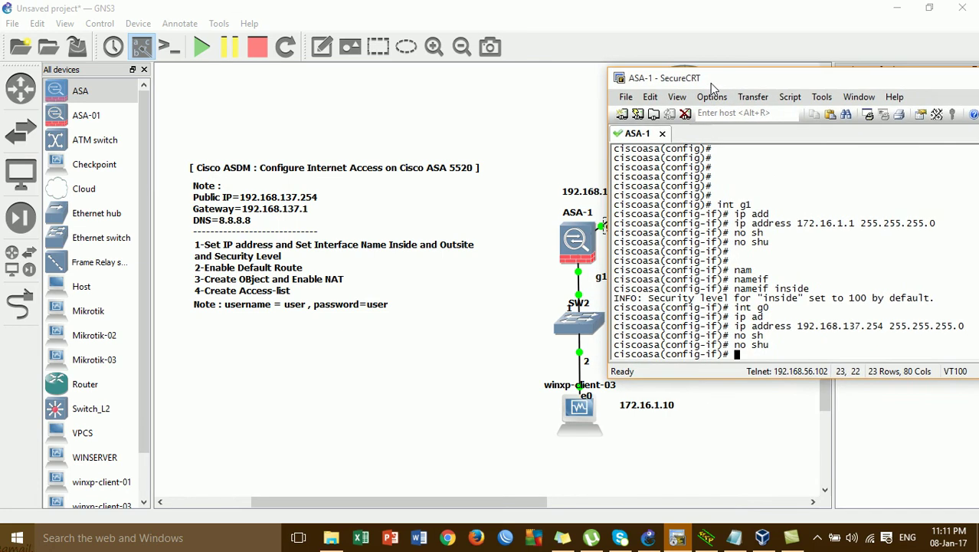
text(nam)
key(Tab)
key(Tab)
text(outsid)
key(BackSpace)
key(BackSpace)
text(i)
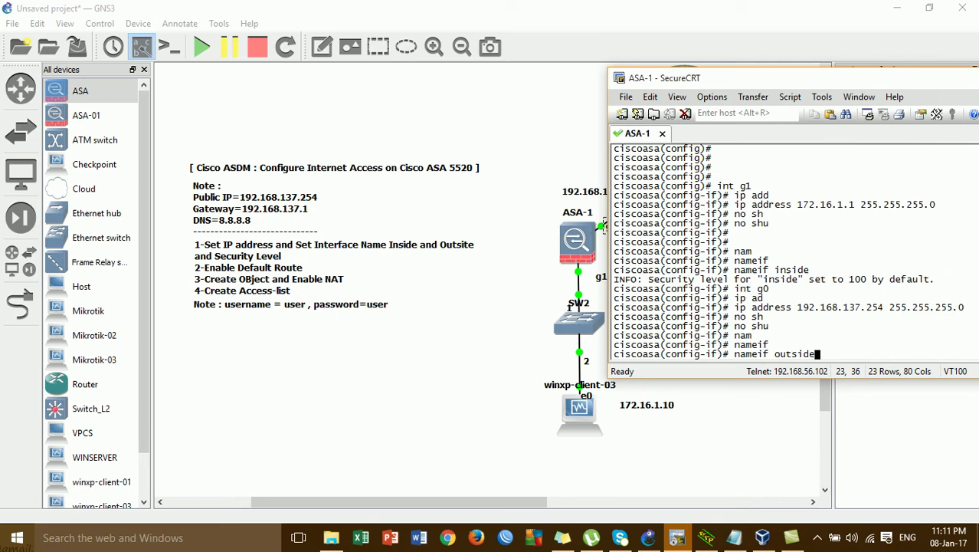
text(de)
key(Return)
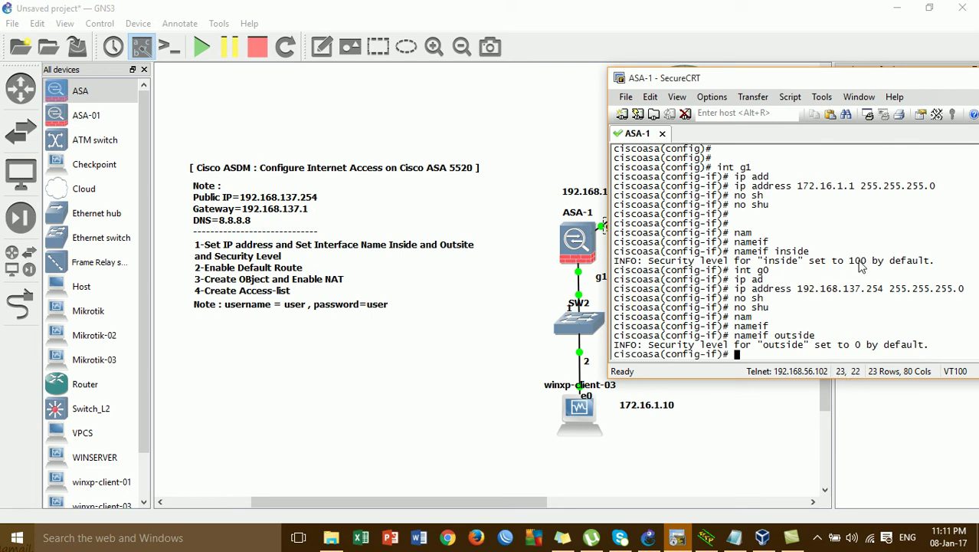
- Leave configuration mode and ping the gateway 192.168.137.1 from the ASA
text(end)
key(Return)
key(Return)
text(ping 192.168.137)
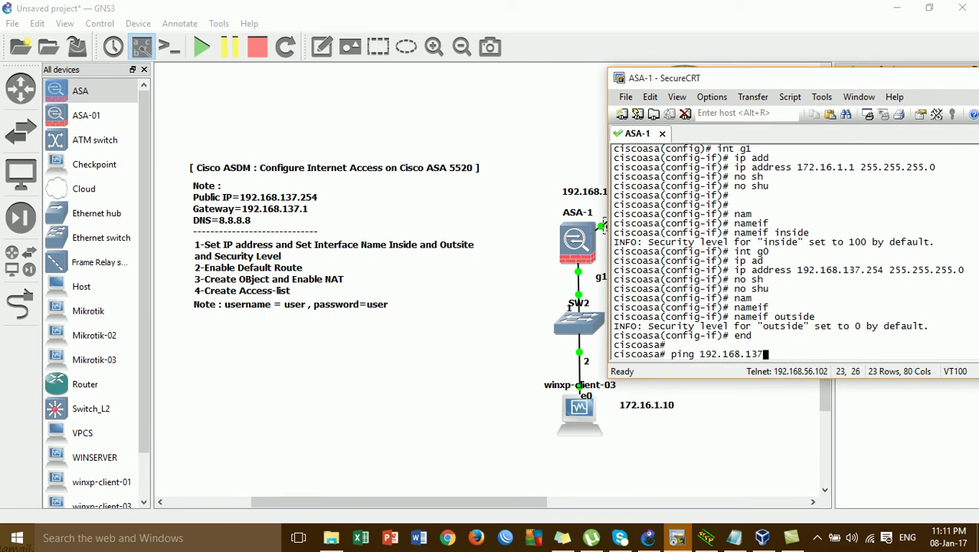
text(.1)
key(Return)
key(Return)
key(Return)
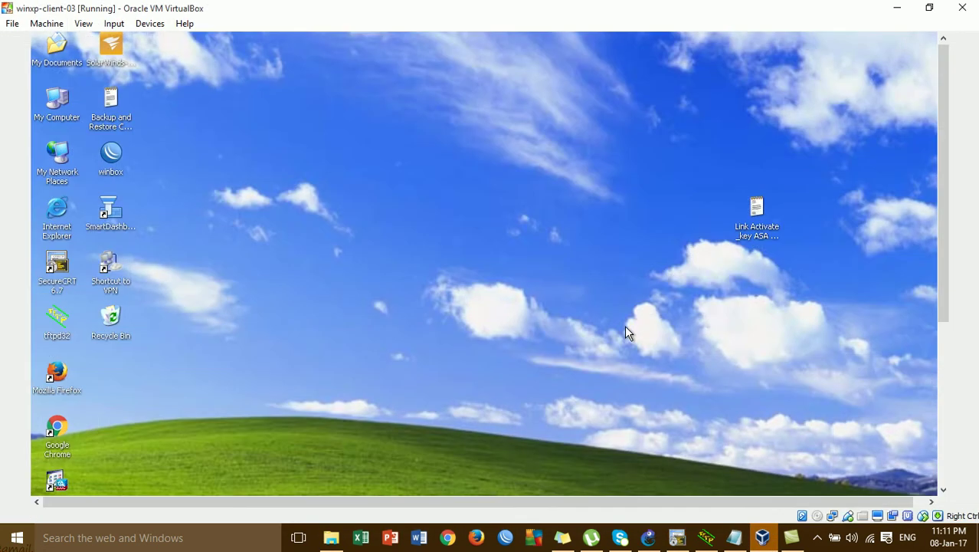
- Close the leftover Cisco ASA 5500 window on the XP client's taskbar
click(944, 373)
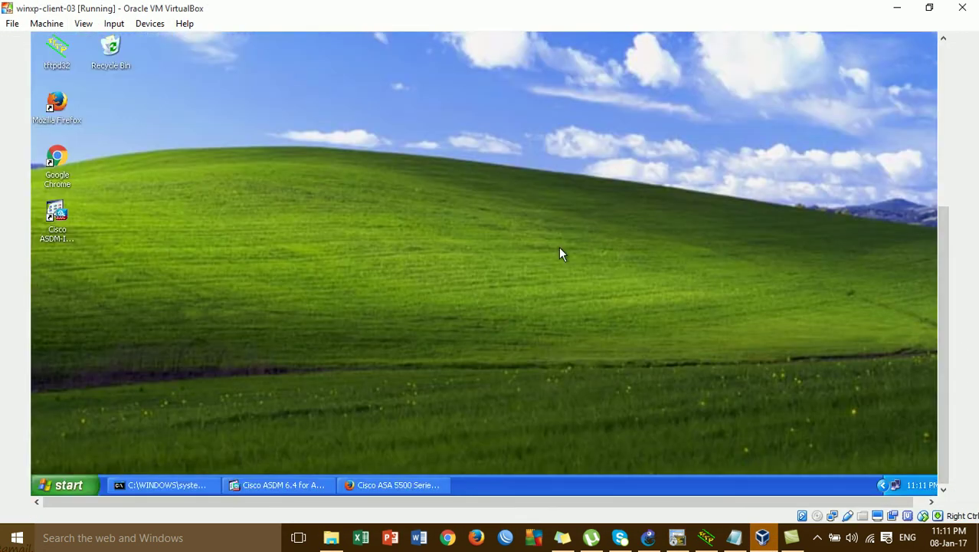
right_click(265, 490)
click(276, 483)
right_click(344, 486)
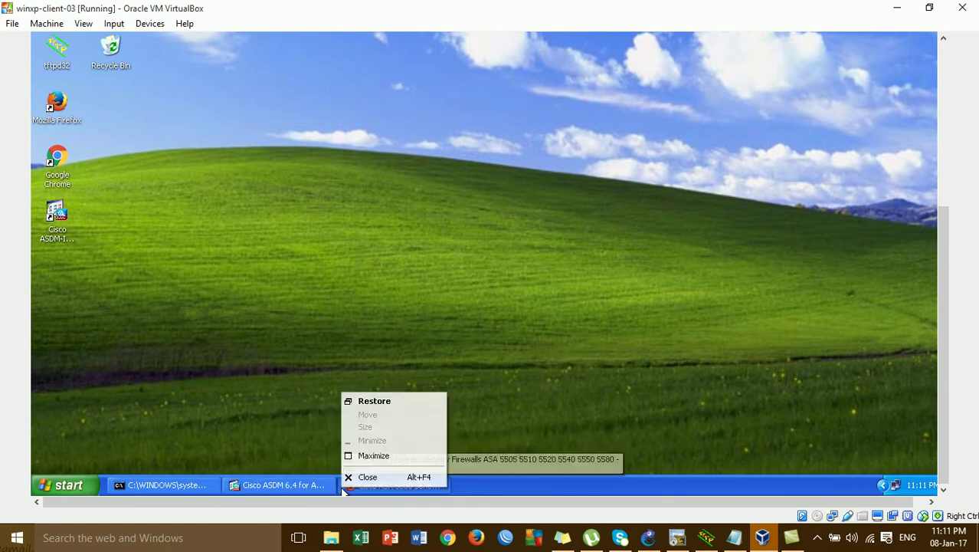
click(354, 473)
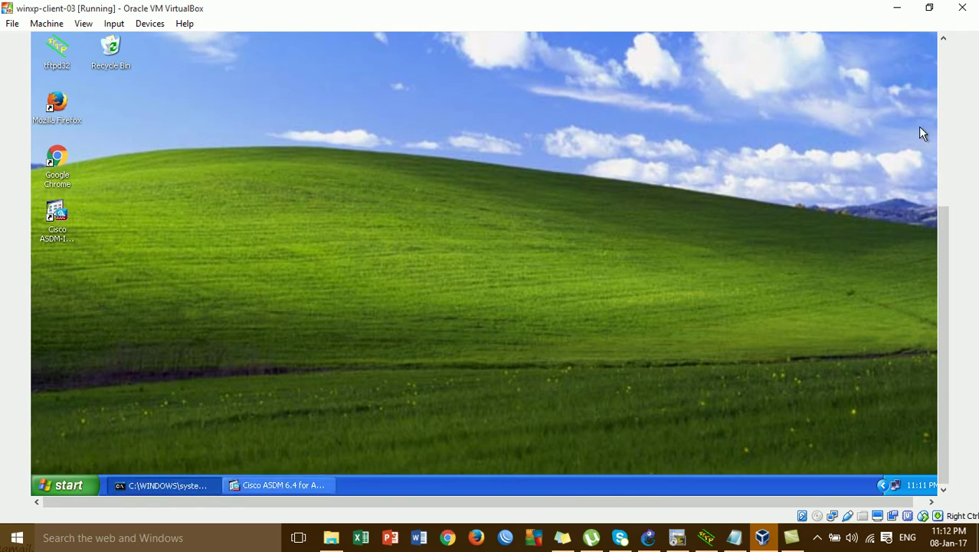
drag(952, 234, 952, 112)
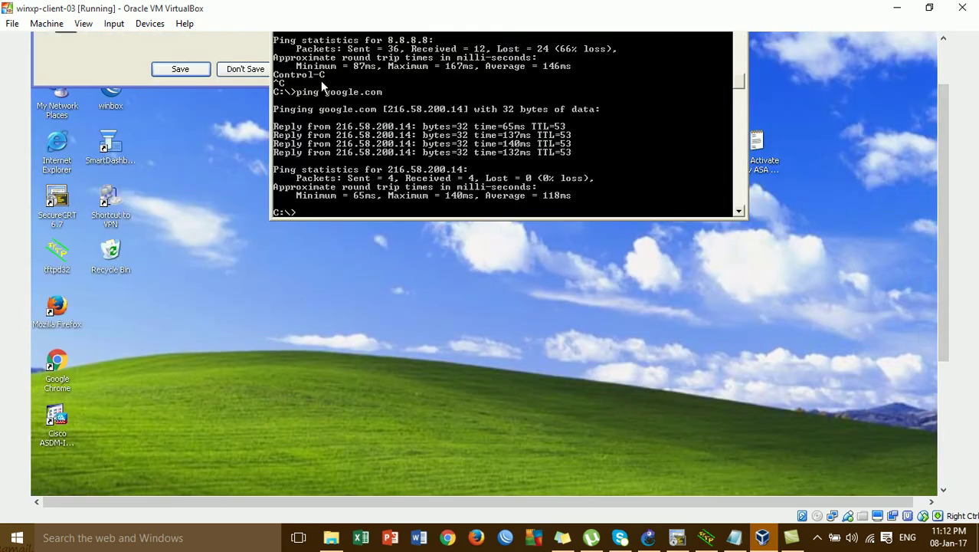
- Dismiss the save prompt, ping 172.16.1.1 successfully, and minimize the VM window
click(258, 69)
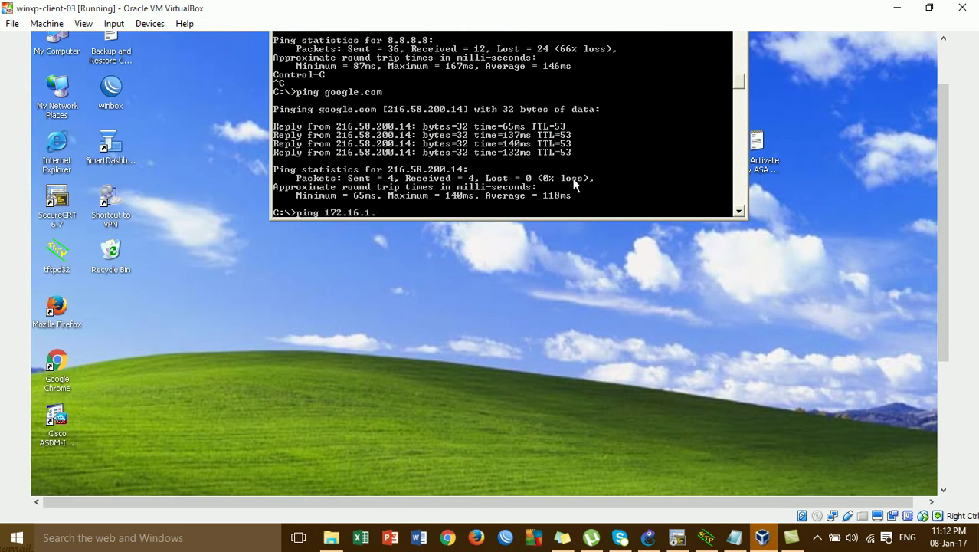
key(Return)
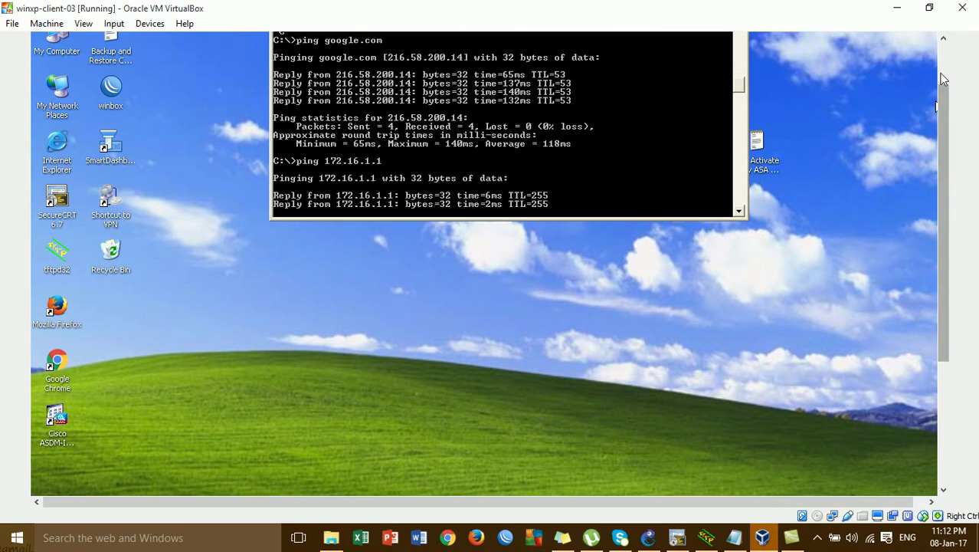
drag(943, 117, 944, 79)
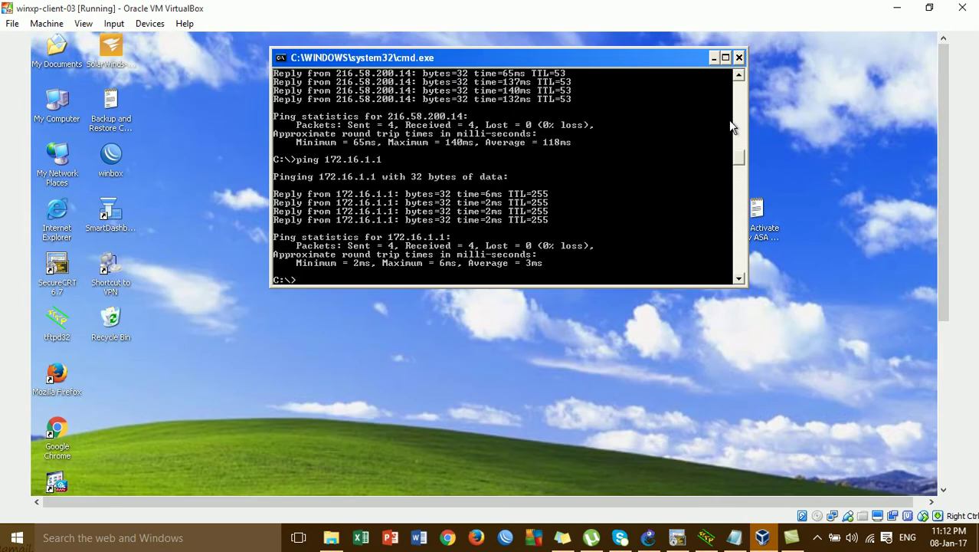
click(897, 8)
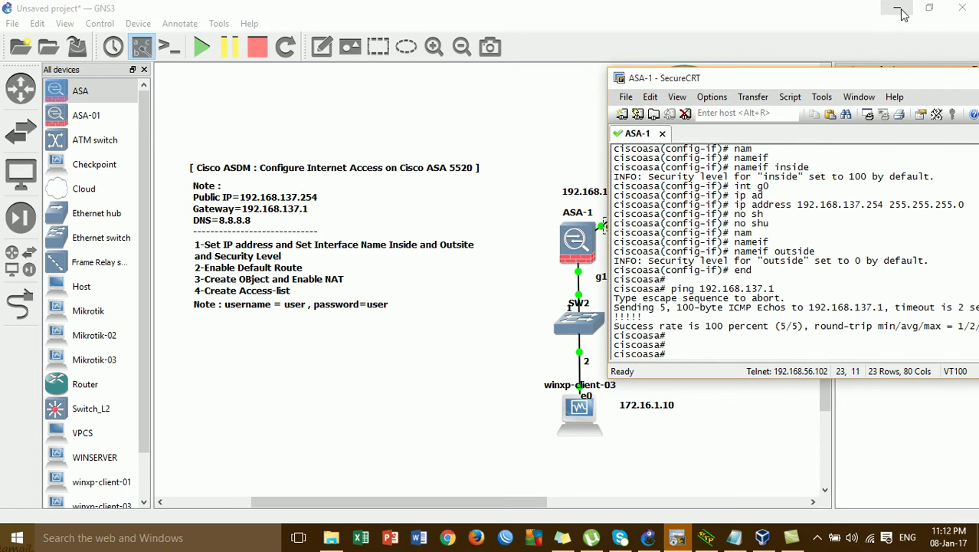
- Enter global configuration mode with configure terminal
text(conf)
key(Tab)
text(t)
key(Tab)
key(Return)
key(Return)
- Create a local admin user account with a password and privilege level 15
text(user)
key(Tab)
text(nam)
key(Tab)
text(admin pas)
key(Tab)
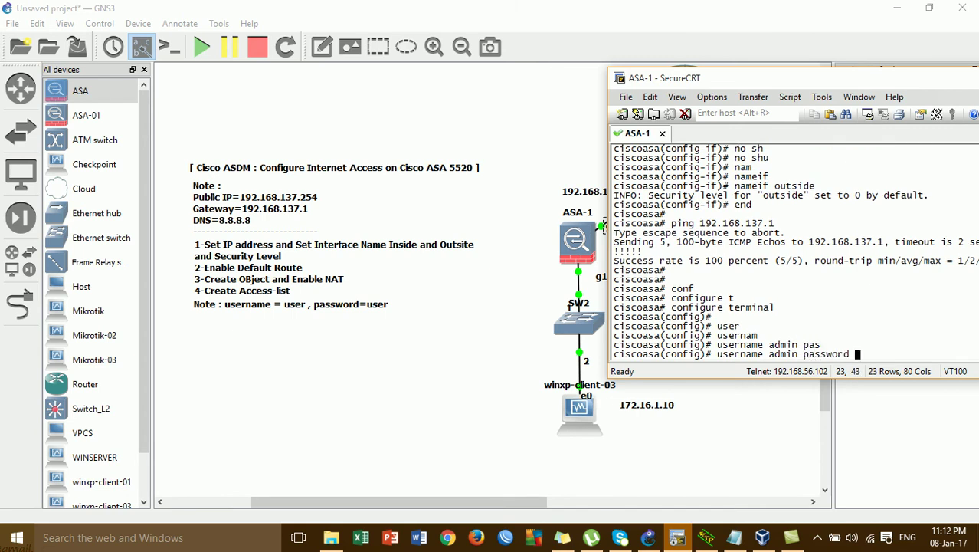
drag(679, 83, 598, 70)
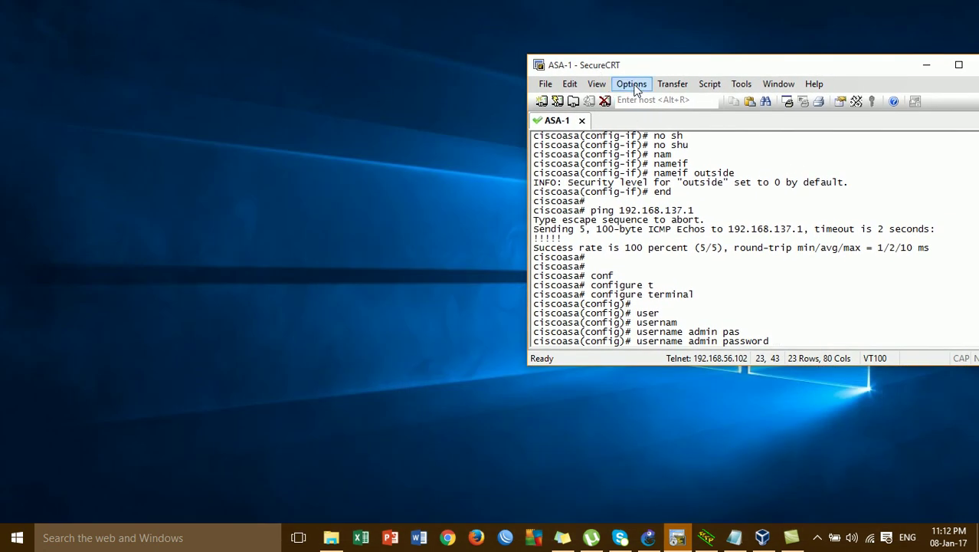
click(648, 537)
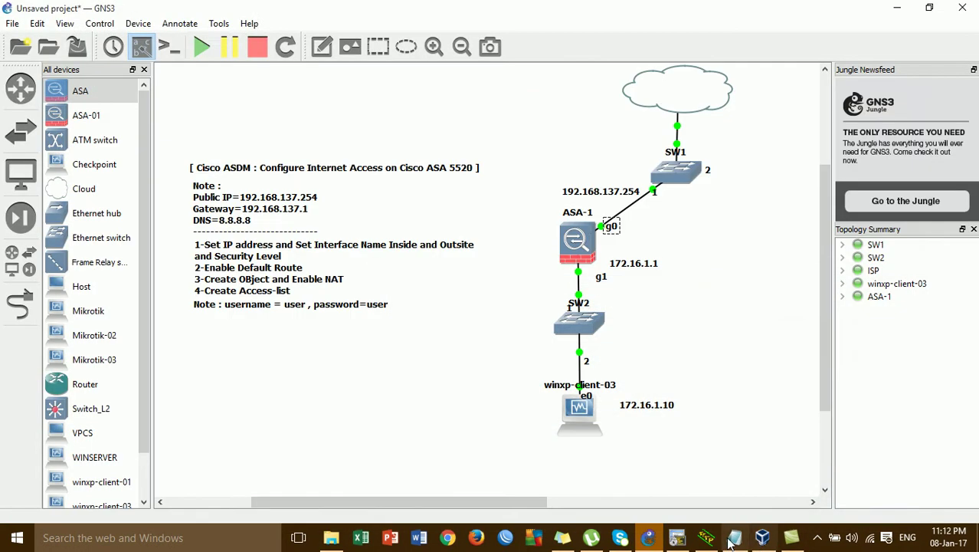
click(708, 537)
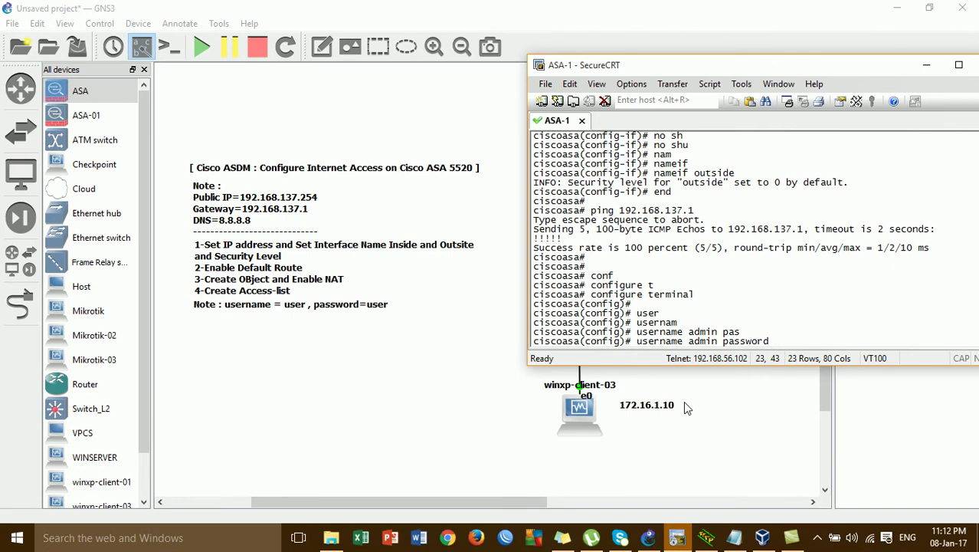
text(dmi)
key(BackSpace)
key(BackSpace)
key(BackSpace)
key(BackSpace)
key(BackSpace)
key(BackSpace)
key(BackSpace)
key(BackSpace)
key(BackSpace)
key(BackSpace)
key(BackSpace)
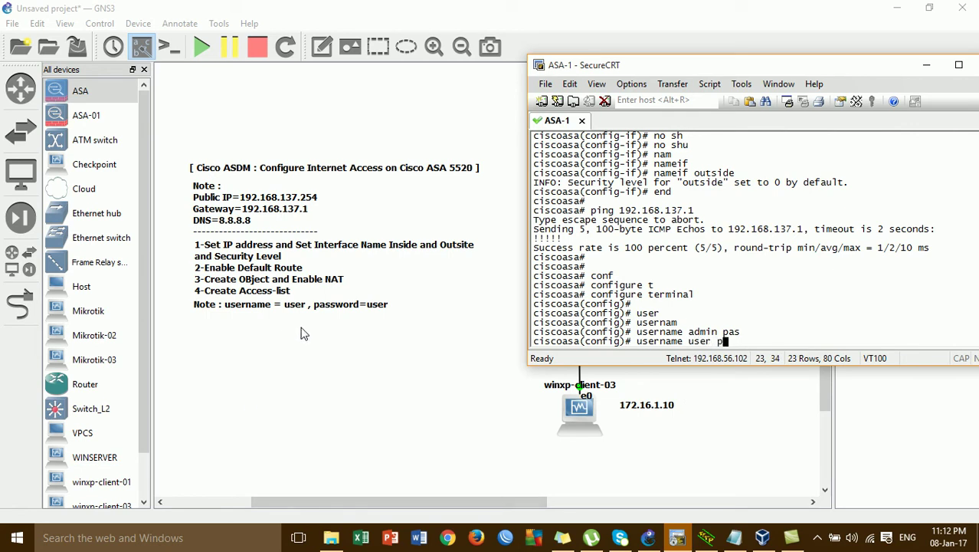
text(as)
key(Tab)
text(user pr)
key(Tab)
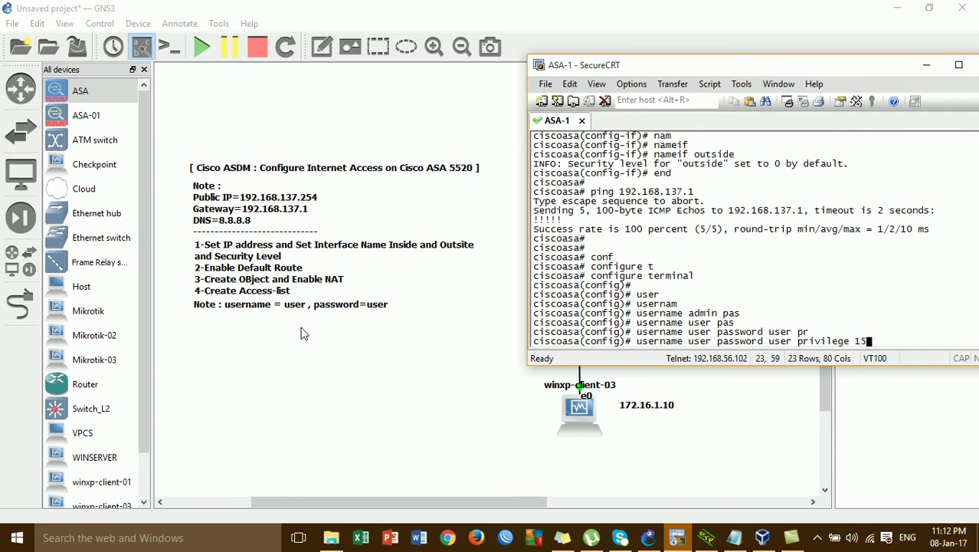
text(15)
key(Return)
- Turn on the ASA's web server with http server enable
text(en)
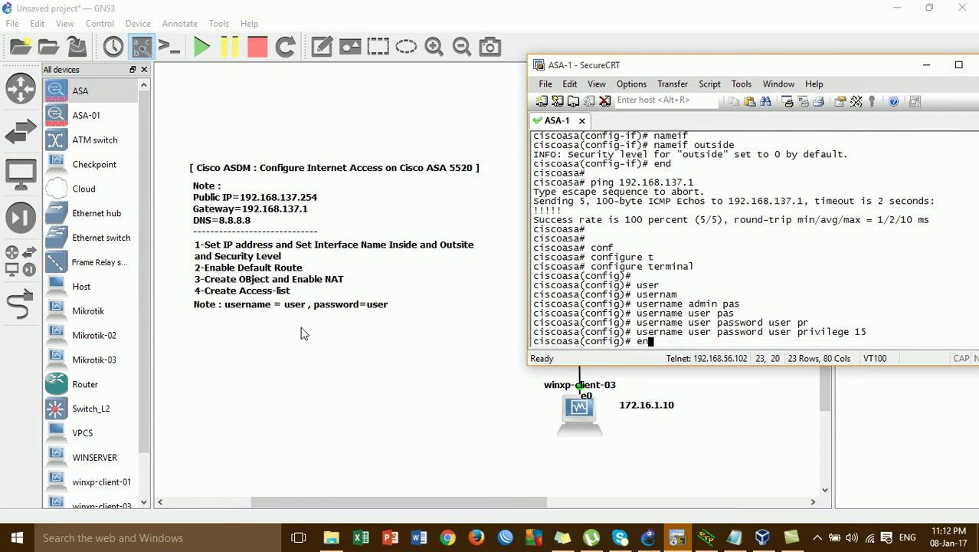
key(Tab)
text(h)
key(Return)
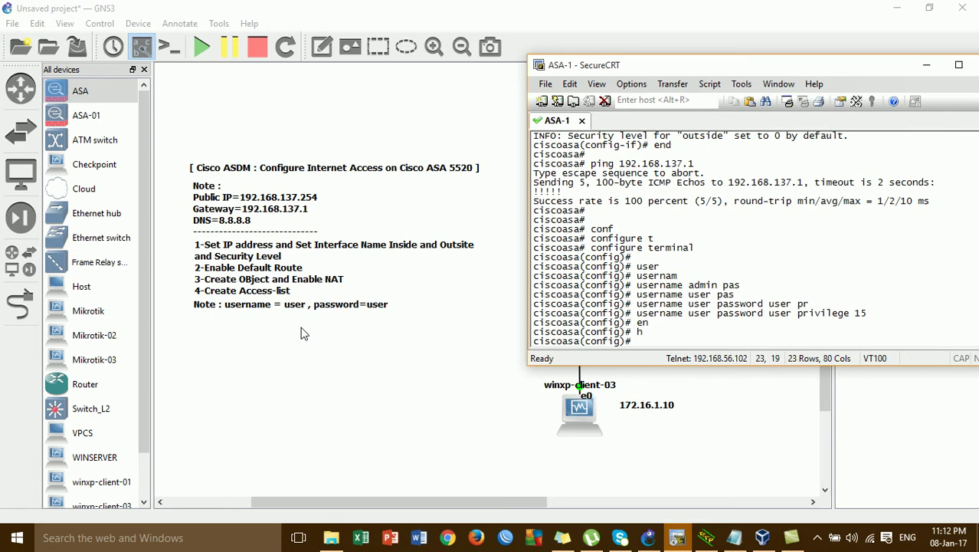
key(Tab)
text(en)
key(Tab)
key(BackSpace)
key(BackSpace)
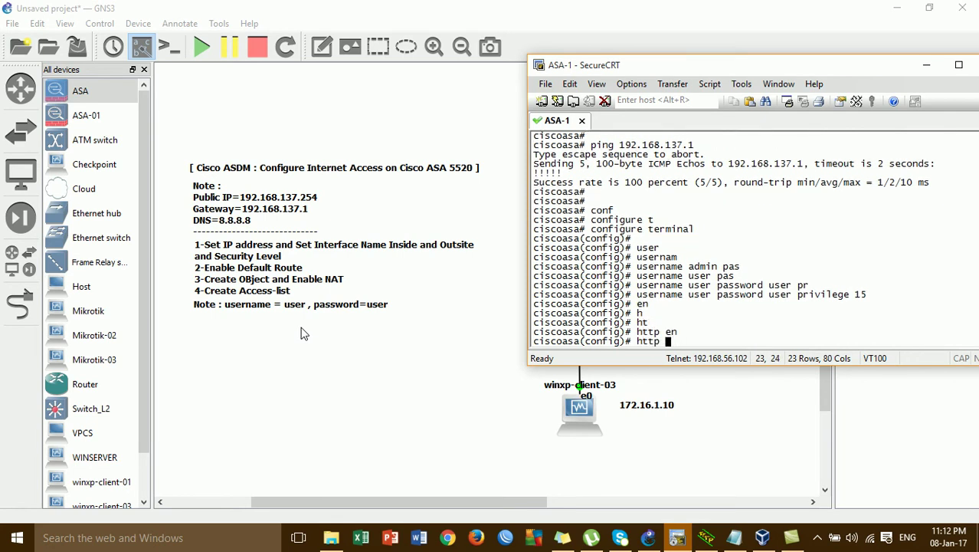
text(ser)
key(Tab)
text(en)
key(Tab)
key(Return)
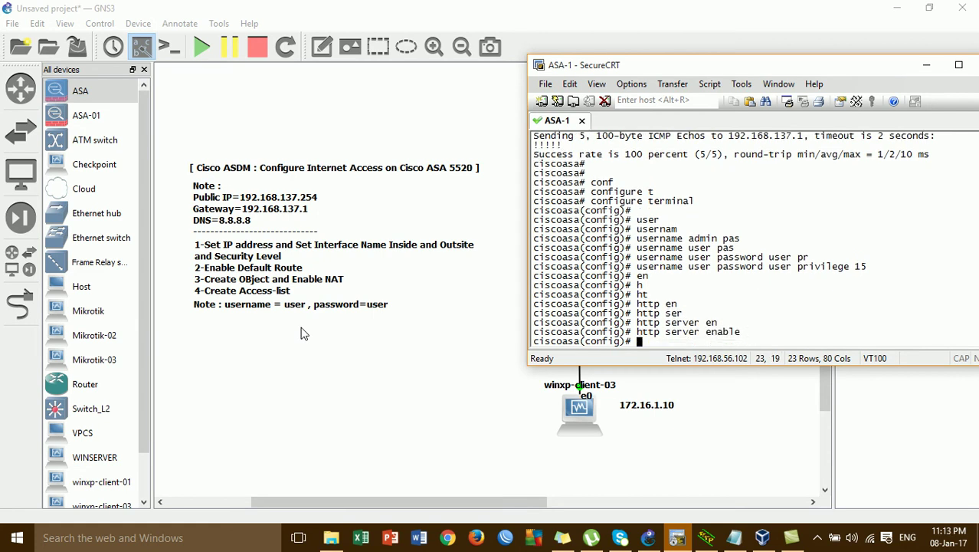
- Permit HTTP management from 172.16.1.0 on inside, exit configuration, and minimize the console
text(ht)
key(Tab)
text(172.1)
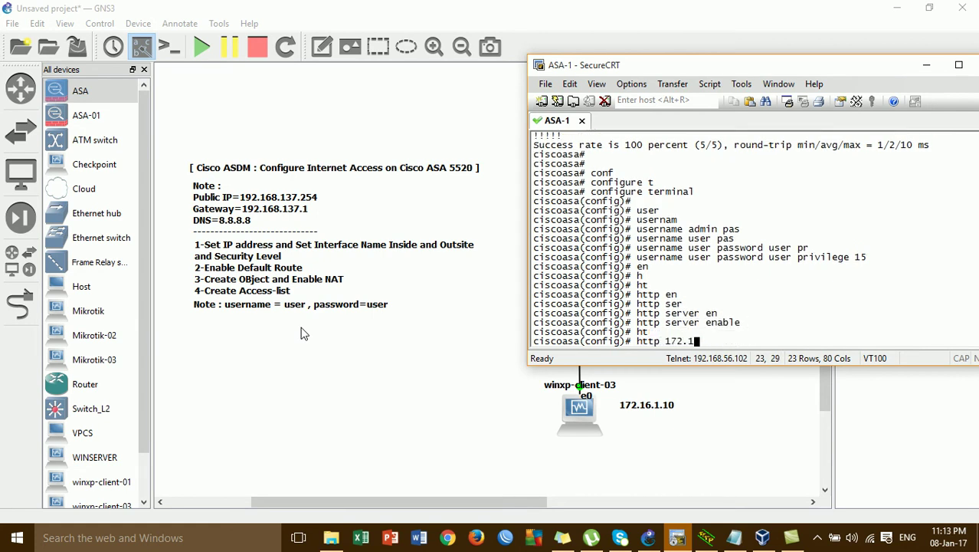
text(6.1.0 255.25.255.0 in)
key(Tab)
key(Return)
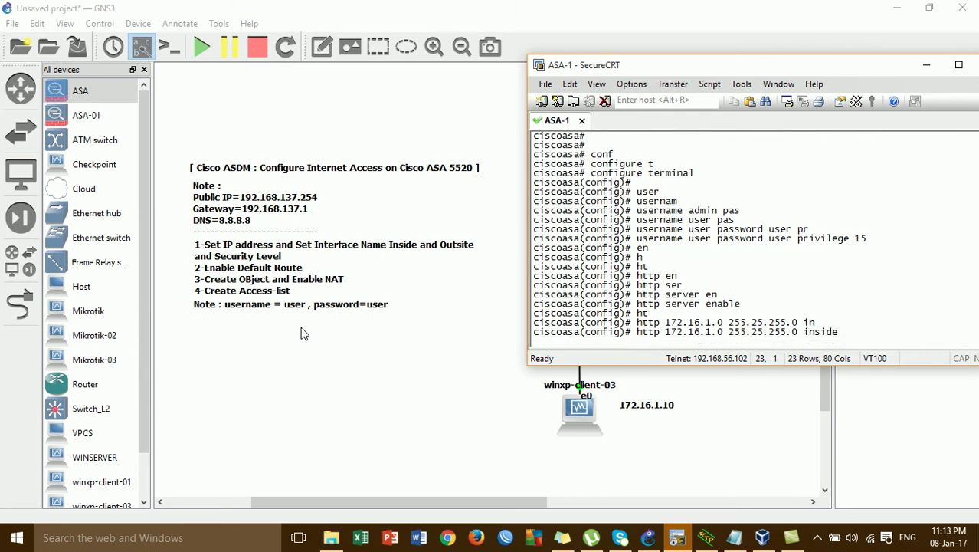
key(Return)
key(Return)
text(exit)
key(Return)
key(Return)
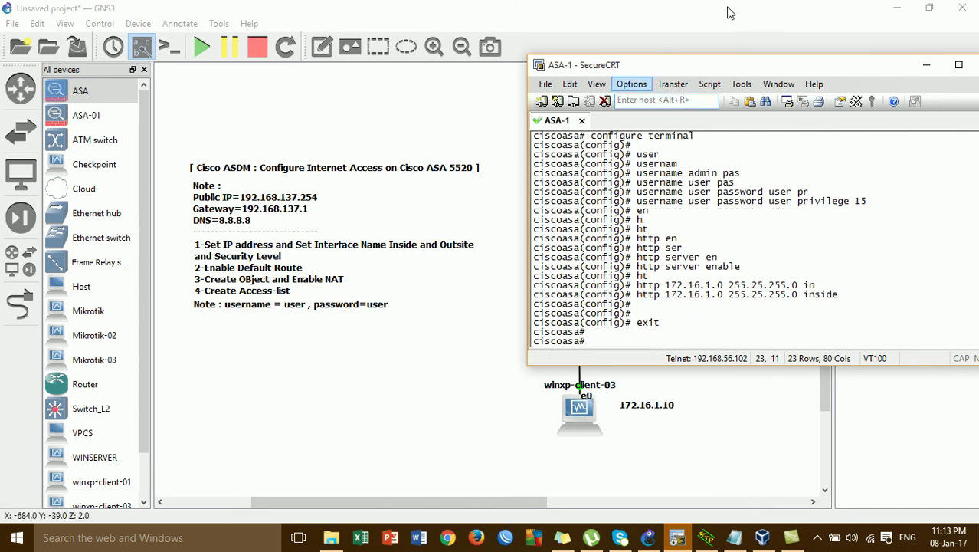
click(896, 11)
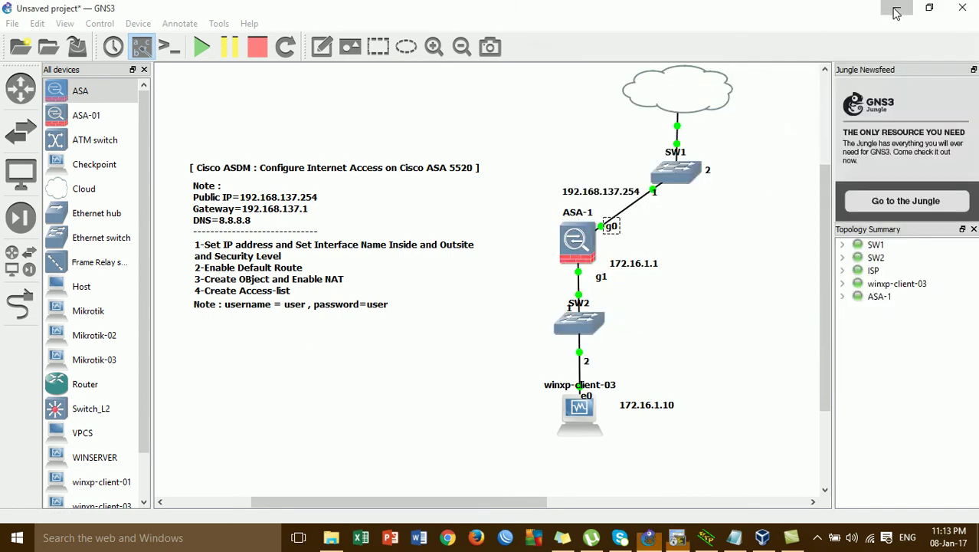
- List ASA-1's flash contents with show flash: in the SecureCRT console
click(896, 11)
click(334, 538)
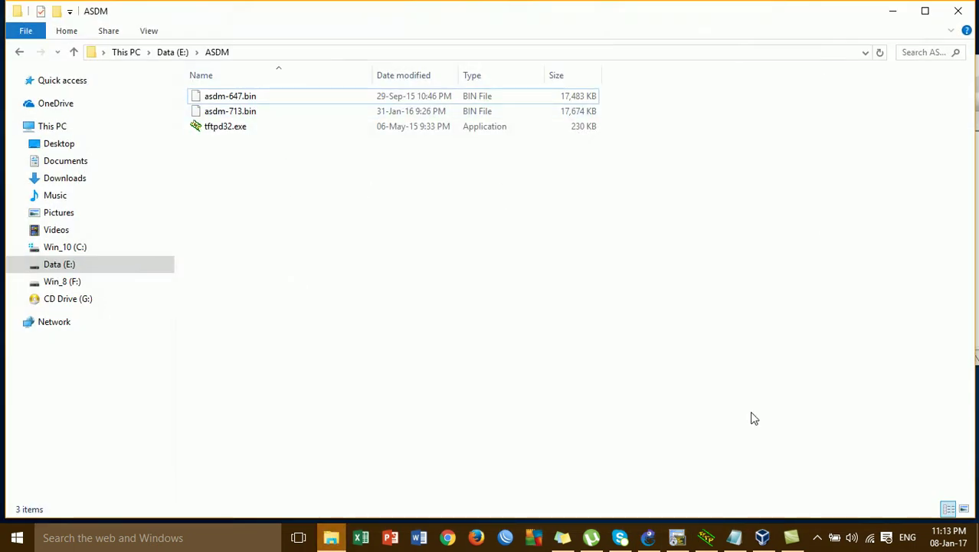
click(677, 537)
text(sh)
key(Tab)
text(o)
key(Tab)
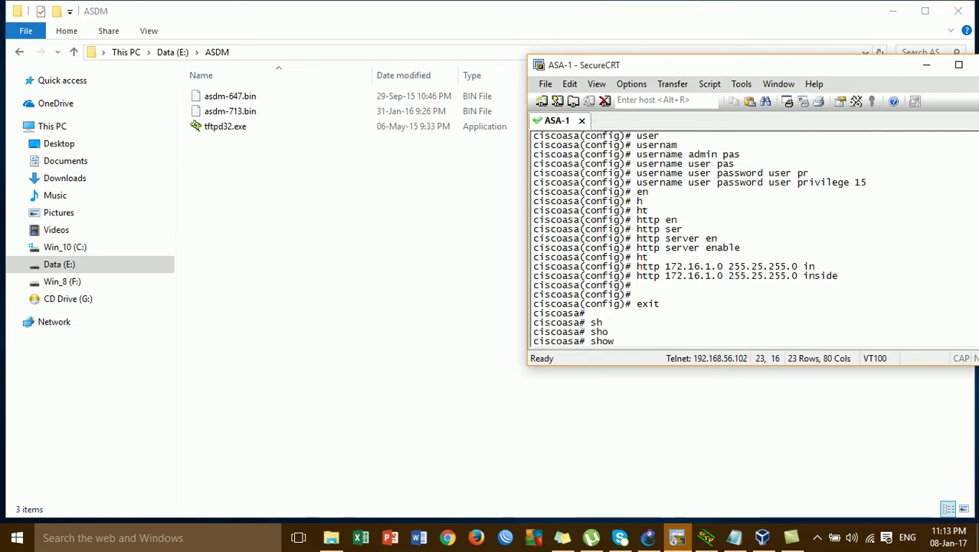
text(fla)
key(Tab)
key(Return)
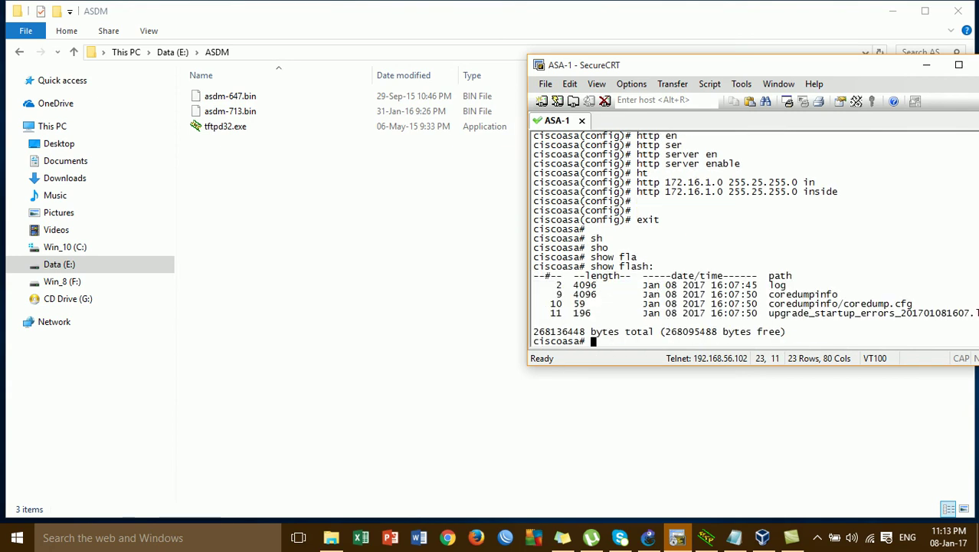
key(Return)
key(Return)
key(Return)
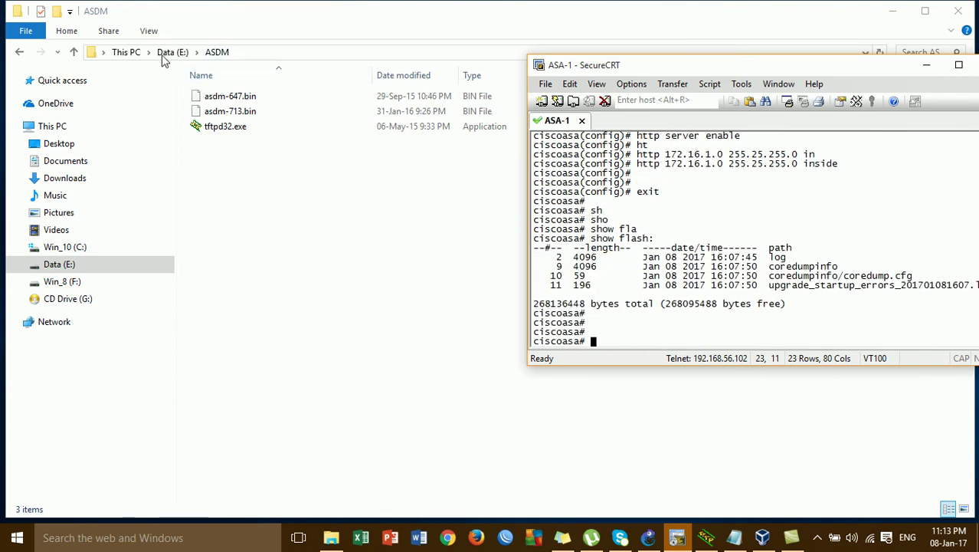
- Locate asdm-647.bin in E:\ASDM and bring up Tftpd32 serving that folder
click(62, 267)
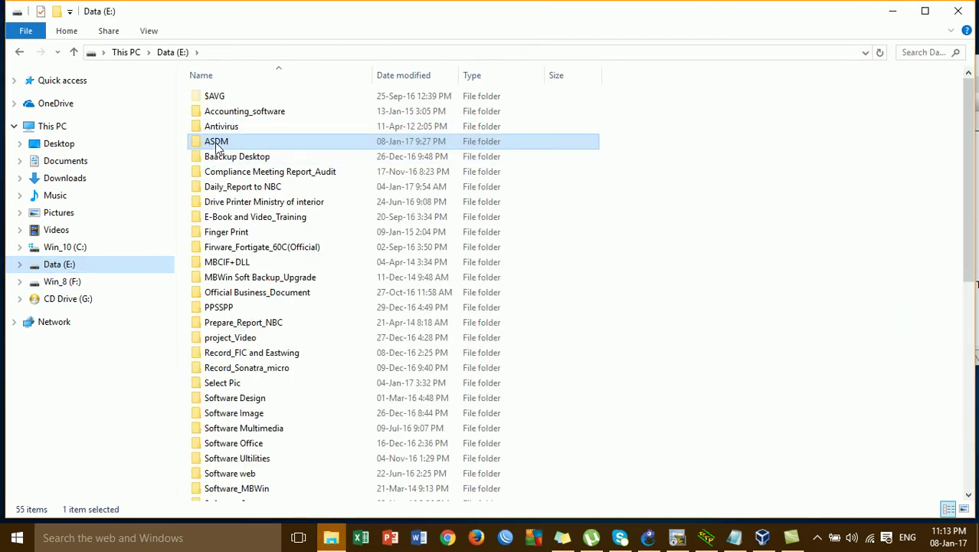
double_click(218, 147)
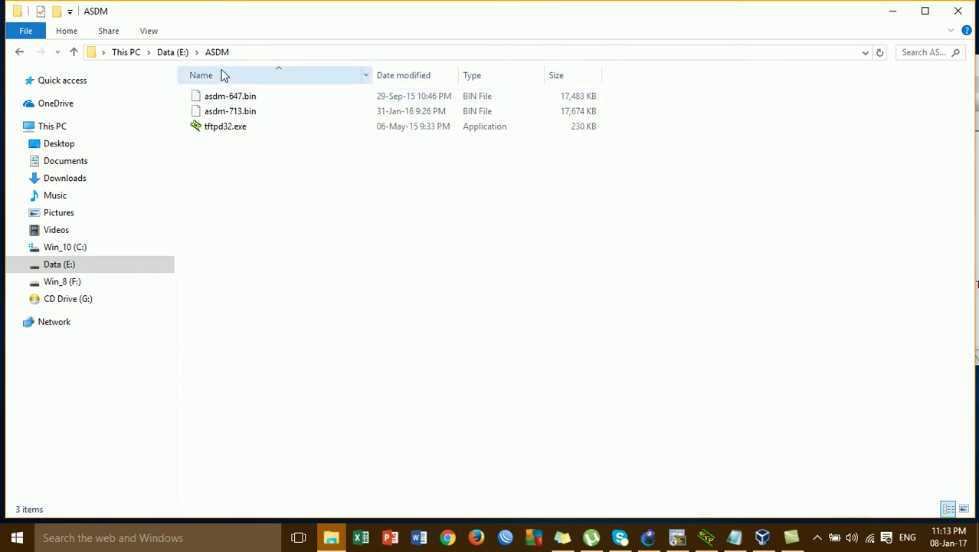
click(232, 101)
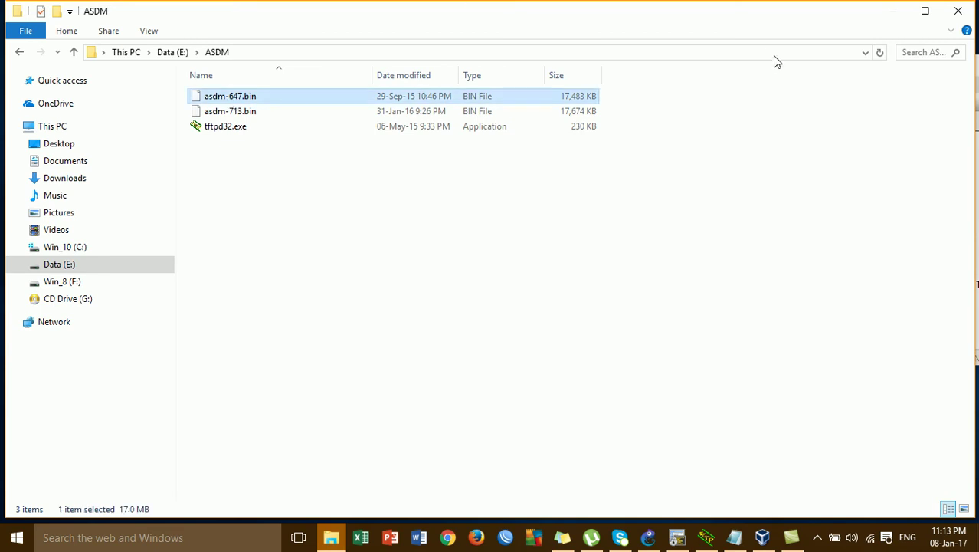
click(890, 11)
click(707, 537)
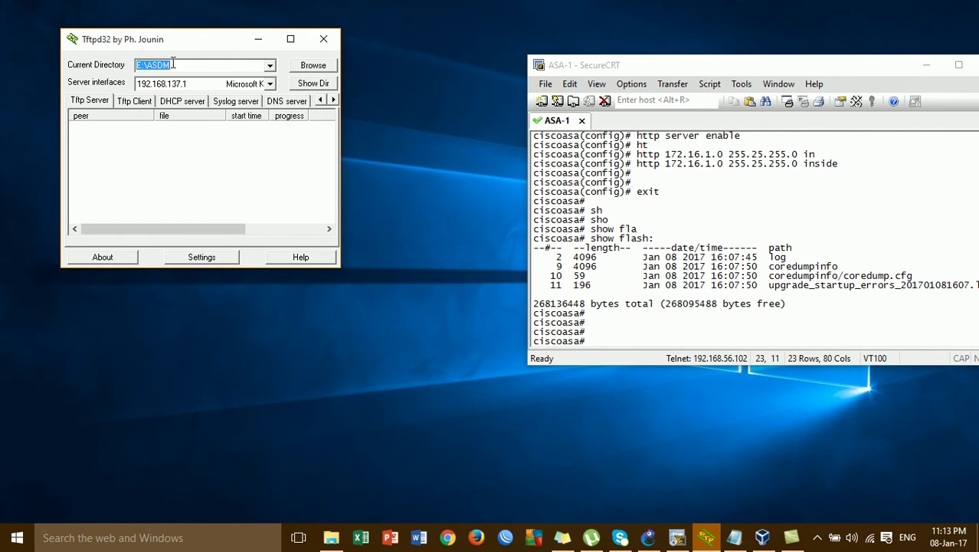
- Check Tftpd32's server interface, then run copy tftp flash: on ASA-1
click(270, 84)
click(270, 88)
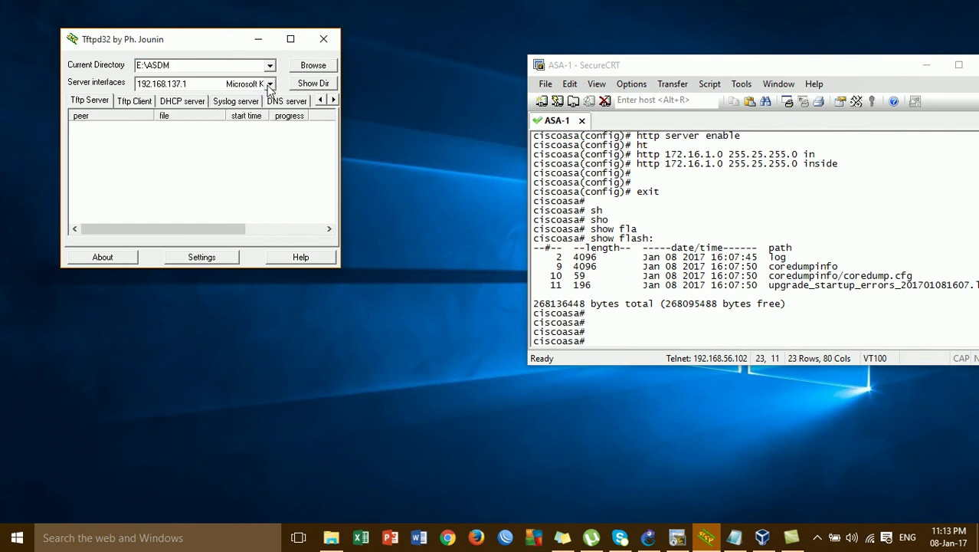
click(603, 336)
text(co)
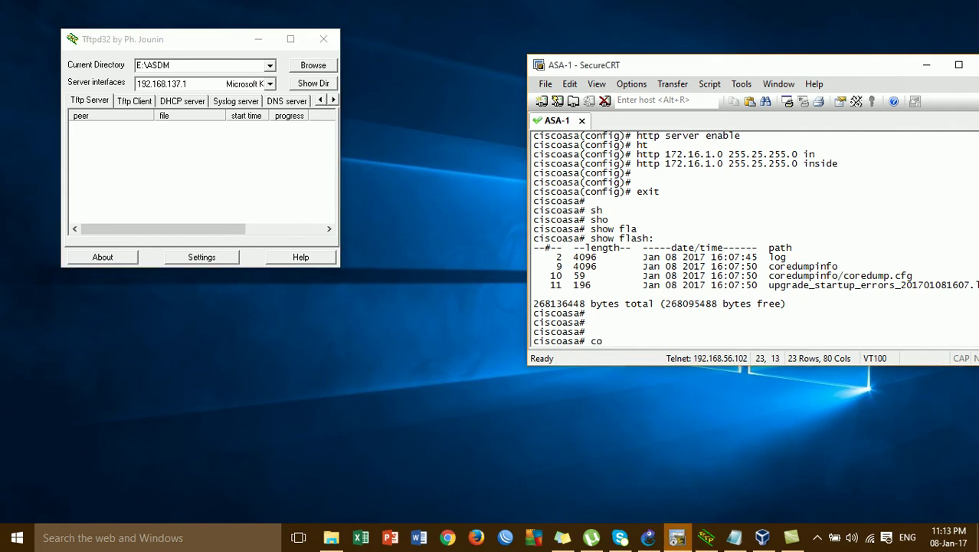
text(p)
key(Tab)
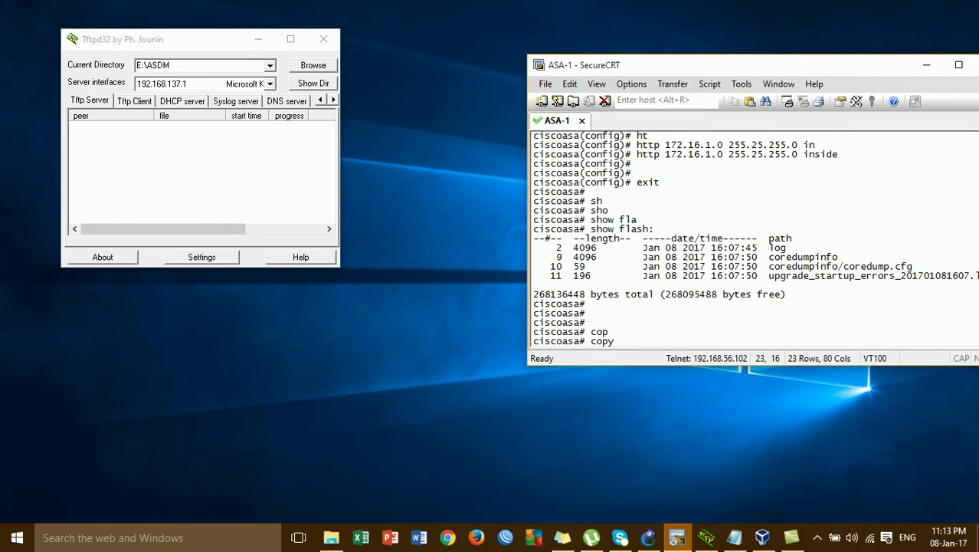
text(tftp)
key(Tab)
text(fl)
key(Tab)
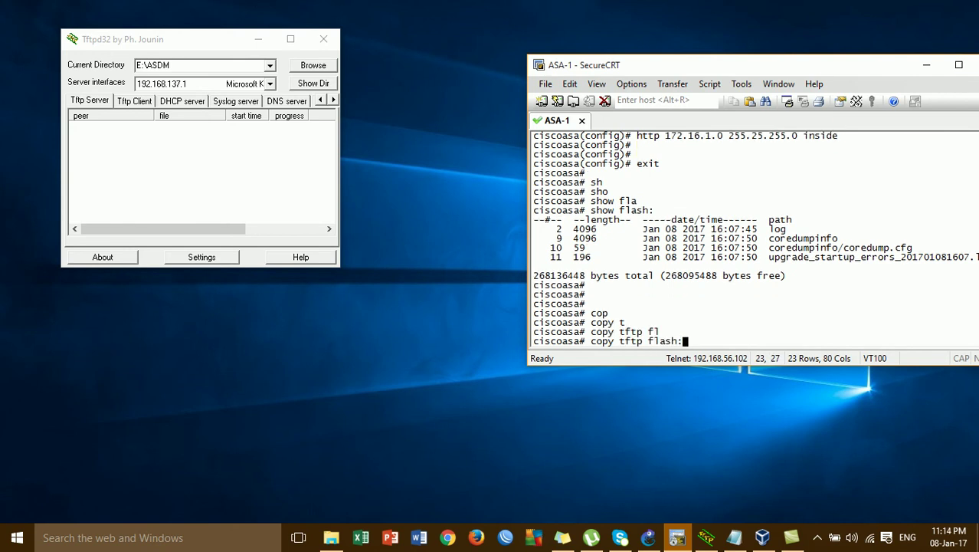
key(Return)
- Give 192.168.137.1 as the TFTP server and check the asdm-647.bin file name
text(192.168.137.)
key(Return)
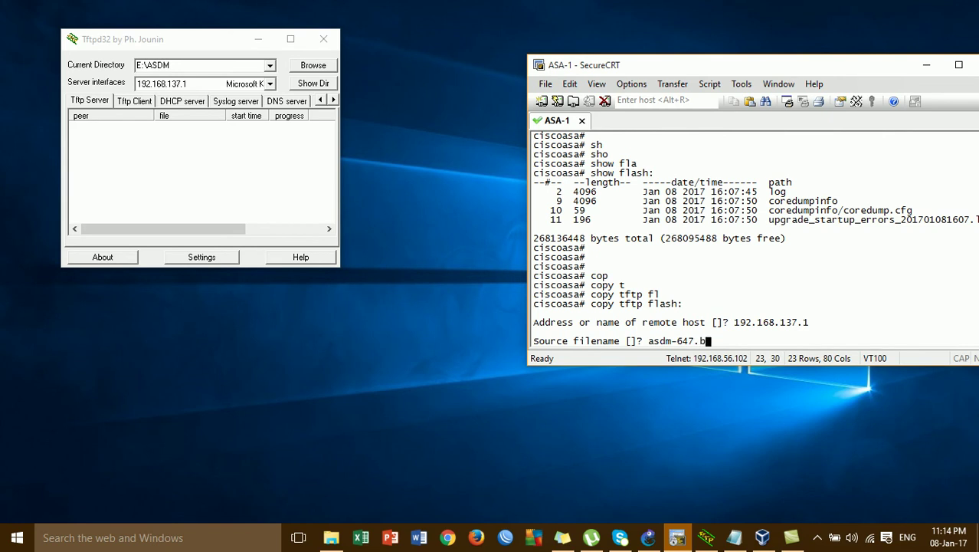
click(332, 537)
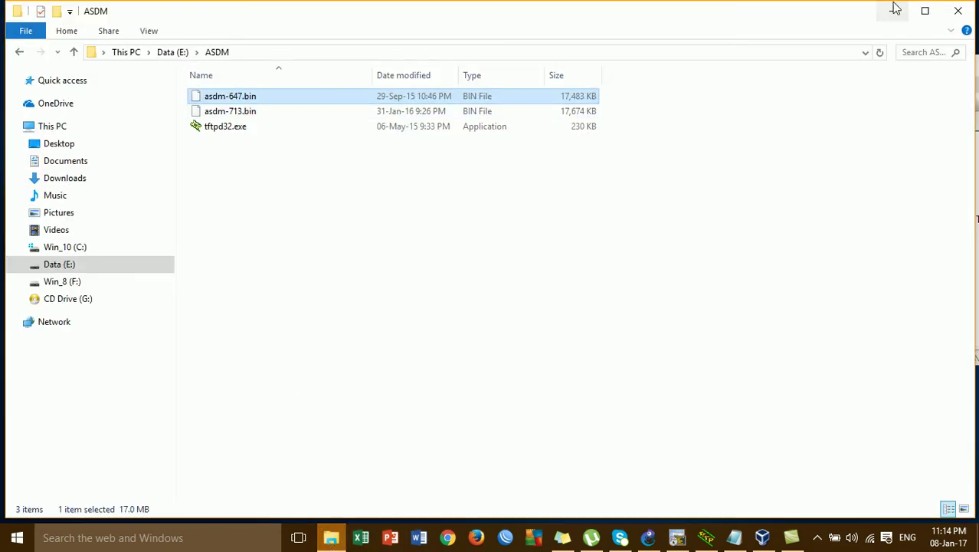
click(889, 12)
- Accept disk0:/asdm-647.bin as the destination and let all 17902288 bytes copy
key(Return)
key(Return)
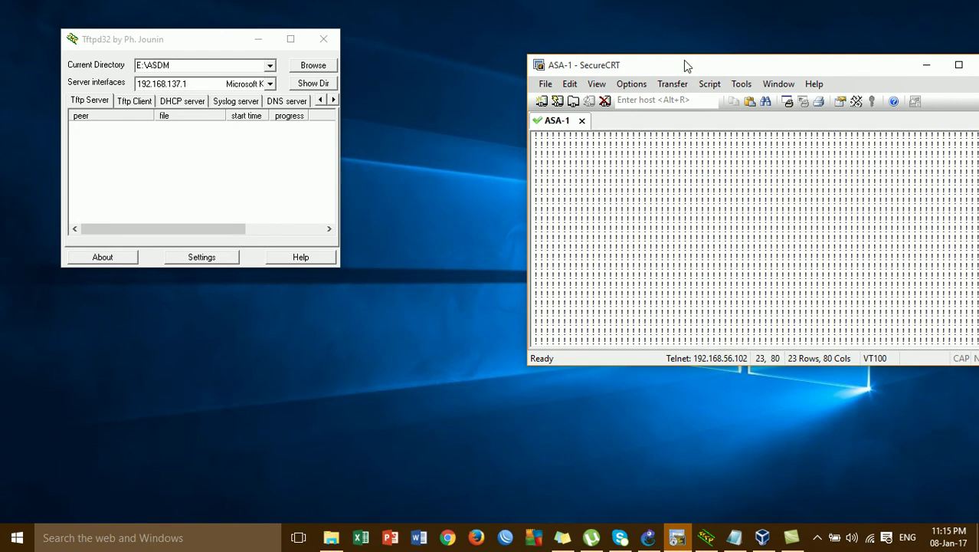
drag(687, 65, 618, 33)
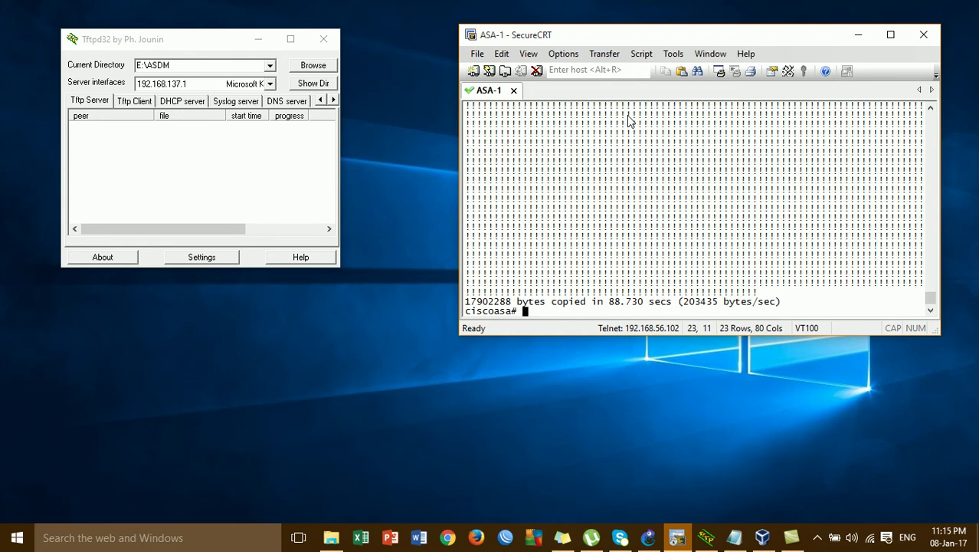
- Run show flash: to confirm asdm-647.bin (17902288 bytes) is on flash
text(sh)
key(Tab)
key(Tab)
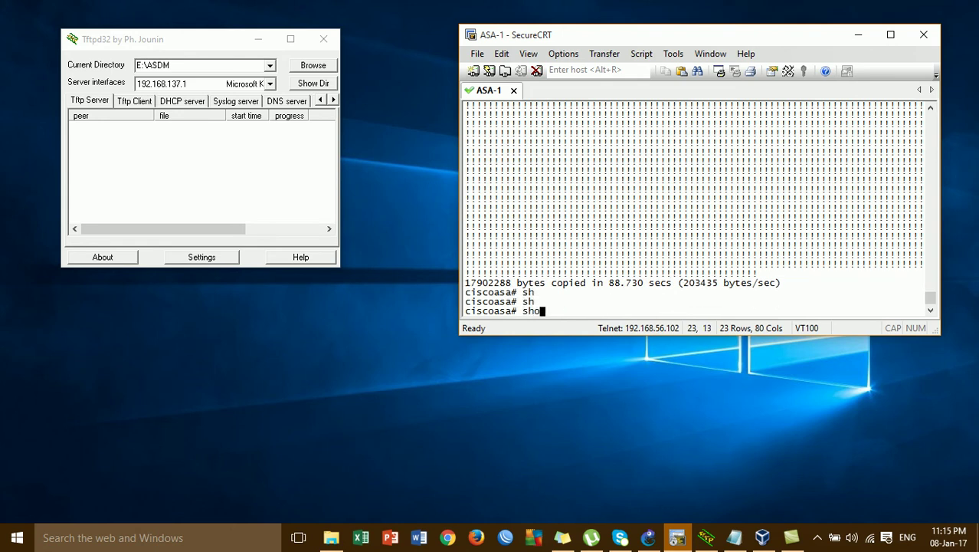
text(o)
key(Tab)
text(fla)
key(Tab)
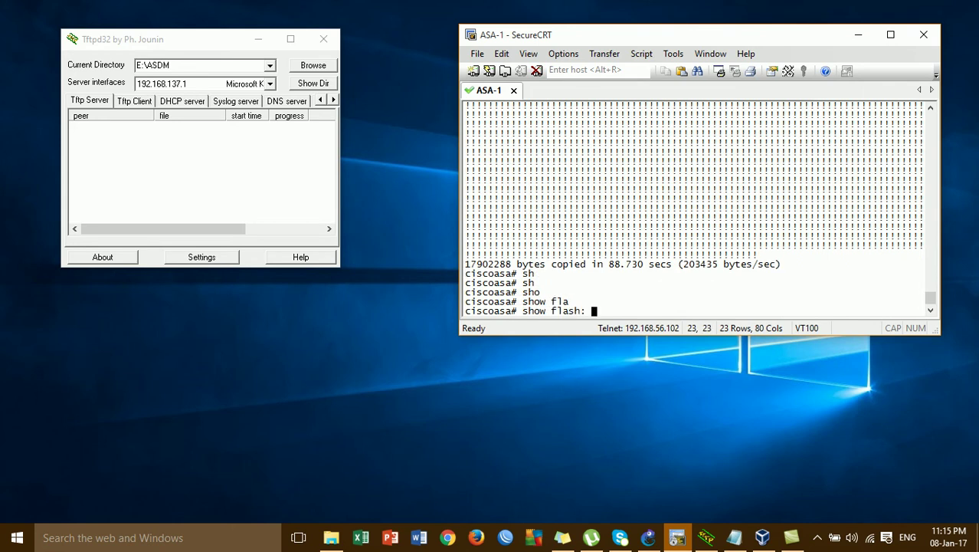
key(Return)
key(Return)
key(Return)
key(Return)
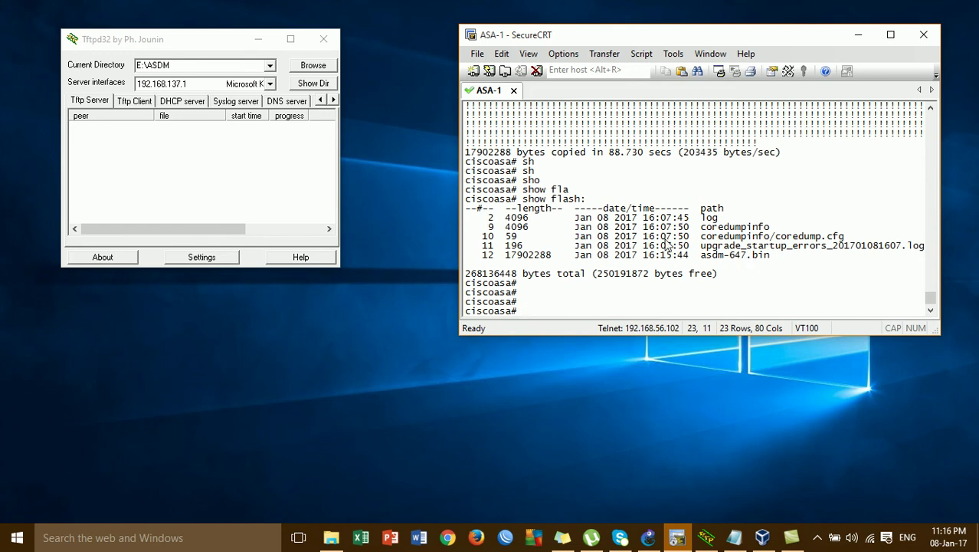
- Minimize Tftpd32 and SecureCRT and bring up the GNS3 topology
click(259, 39)
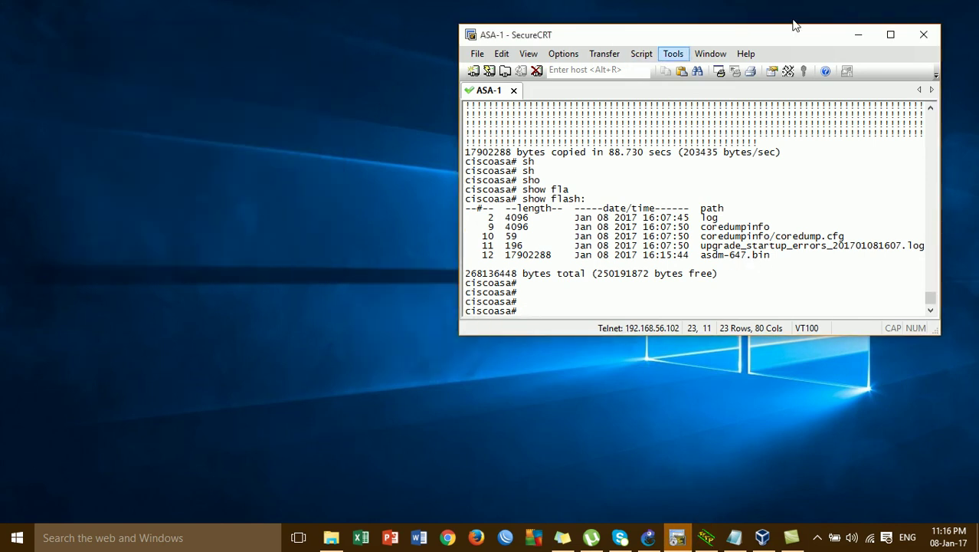
click(858, 35)
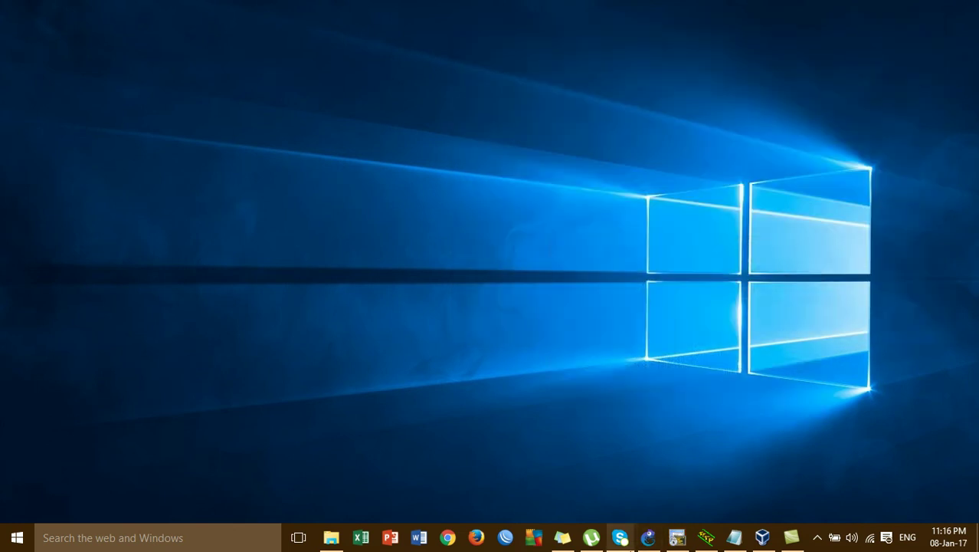
click(620, 537)
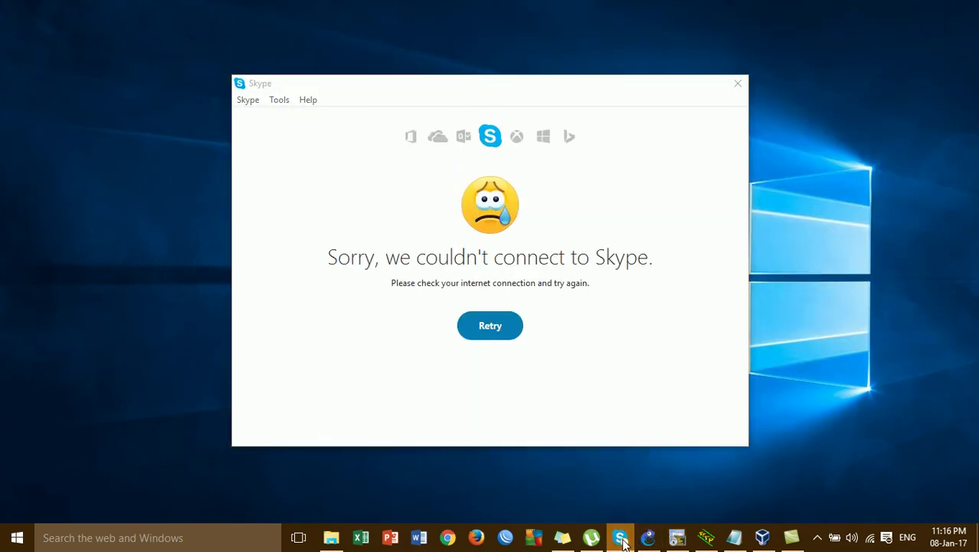
click(648, 537)
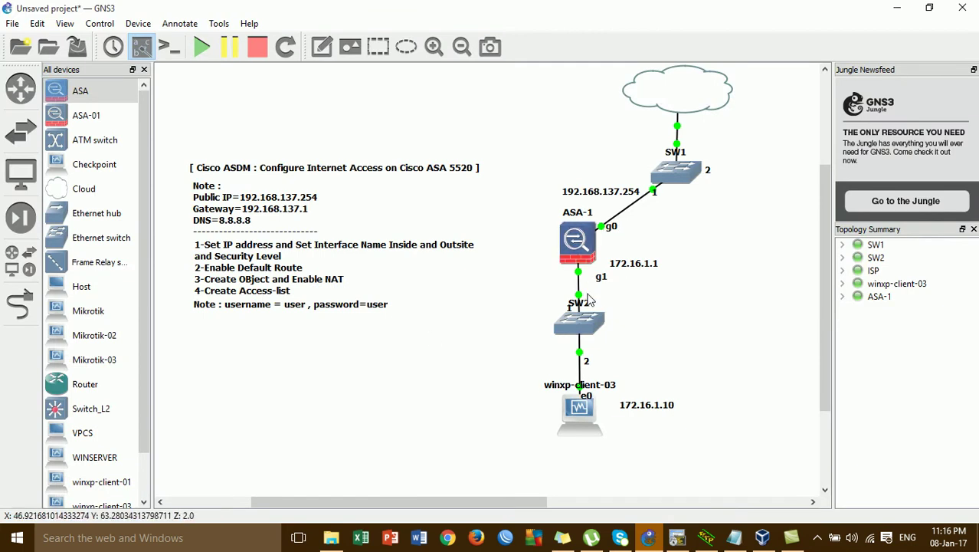
- Switch to the winxp-client-03 VM and minimize its command prompt
click(584, 243)
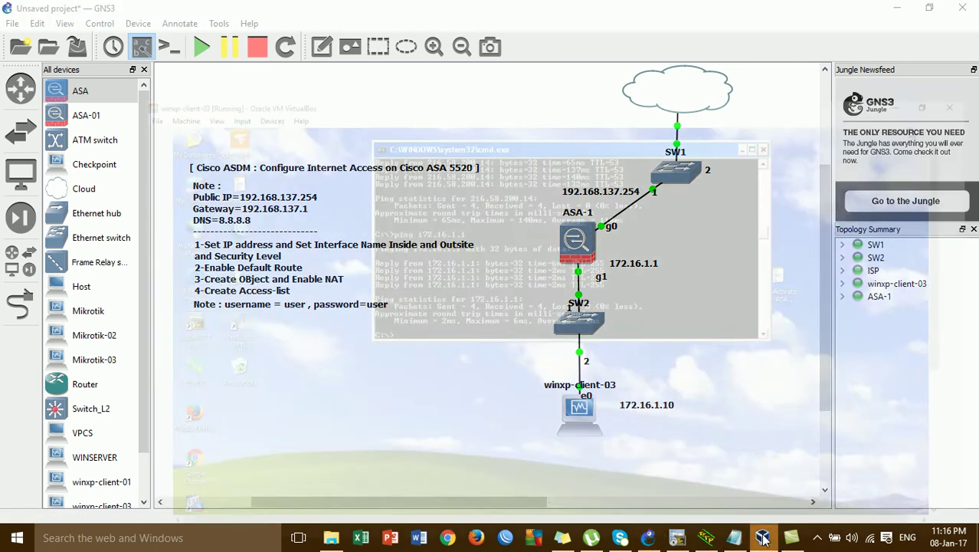
click(762, 537)
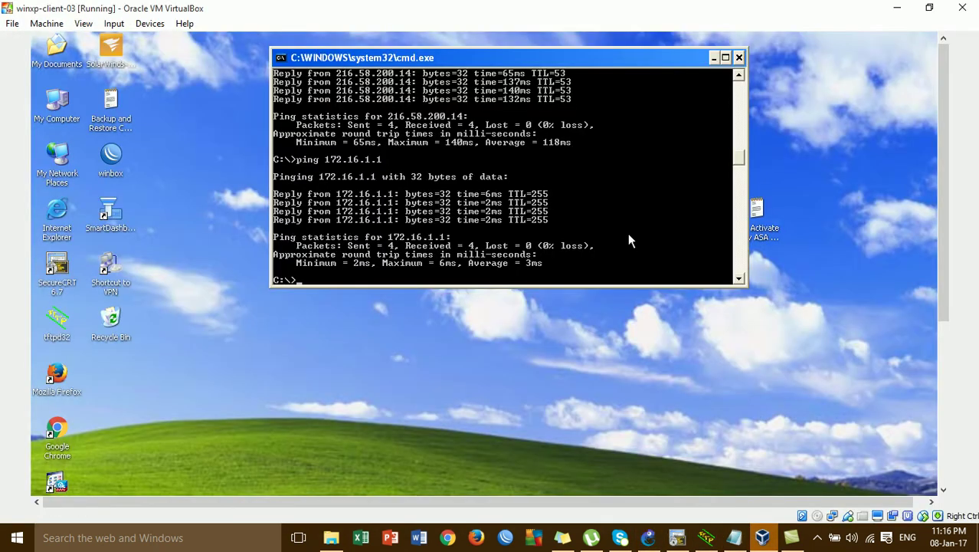
click(712, 58)
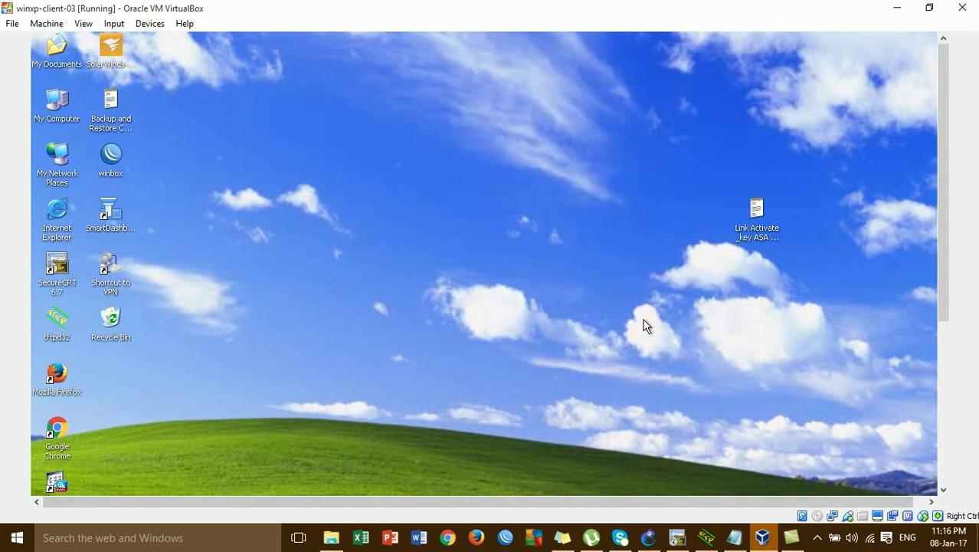
drag(946, 225, 953, 346)
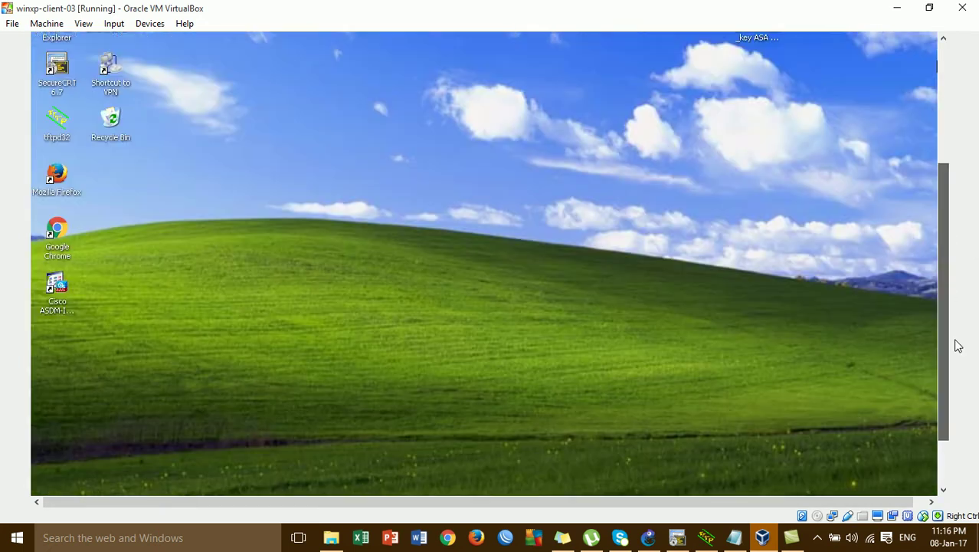
click(52, 296)
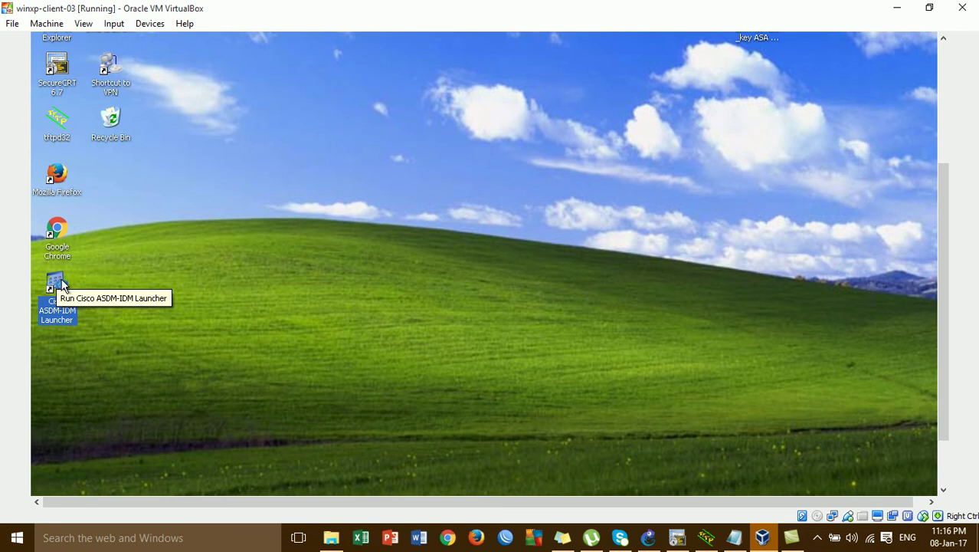
double_click(61, 185)
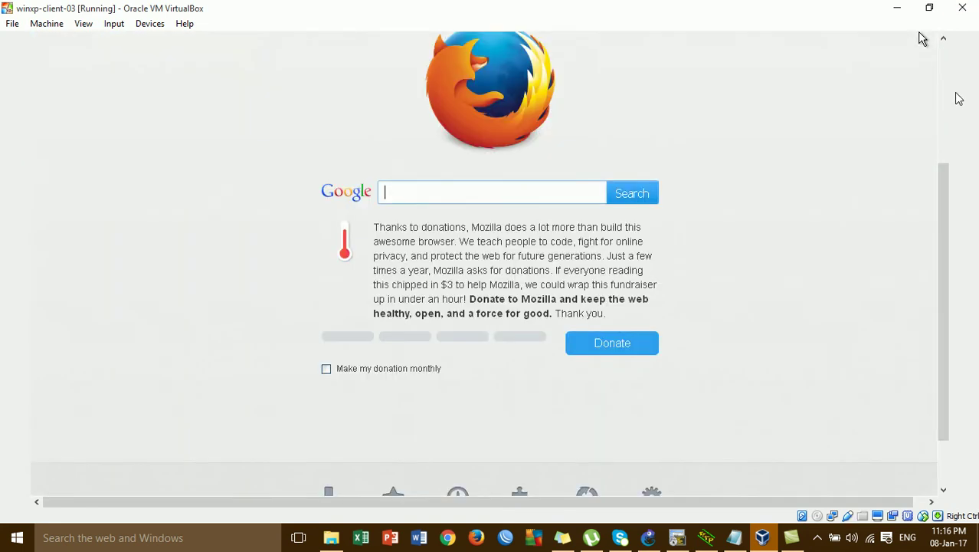
click(640, 97)
text(172.16.1.1/)
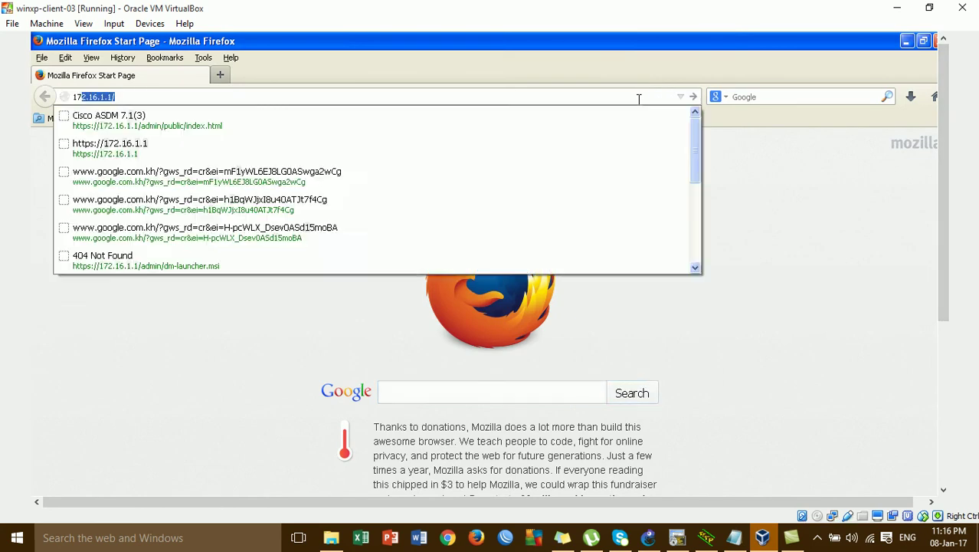
key(Return)
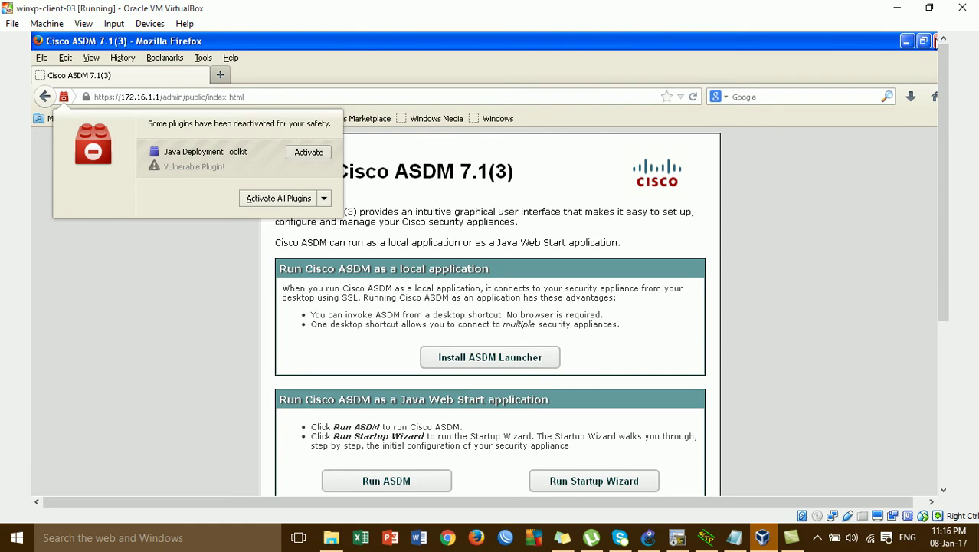
click(935, 41)
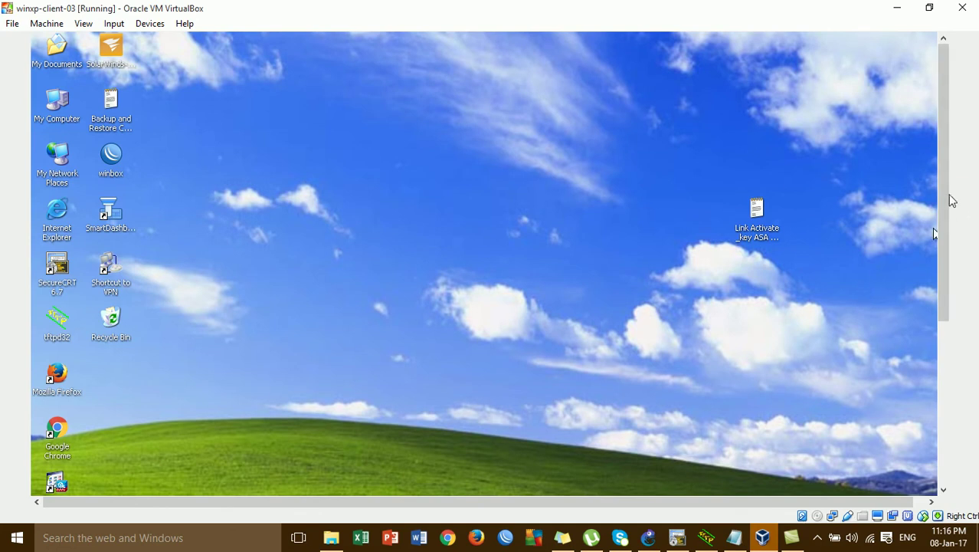
- Start ASDM-IDM Launcher for 172.16.1.1, replace the username, enter the password, and connect
drag(946, 199, 946, 257)
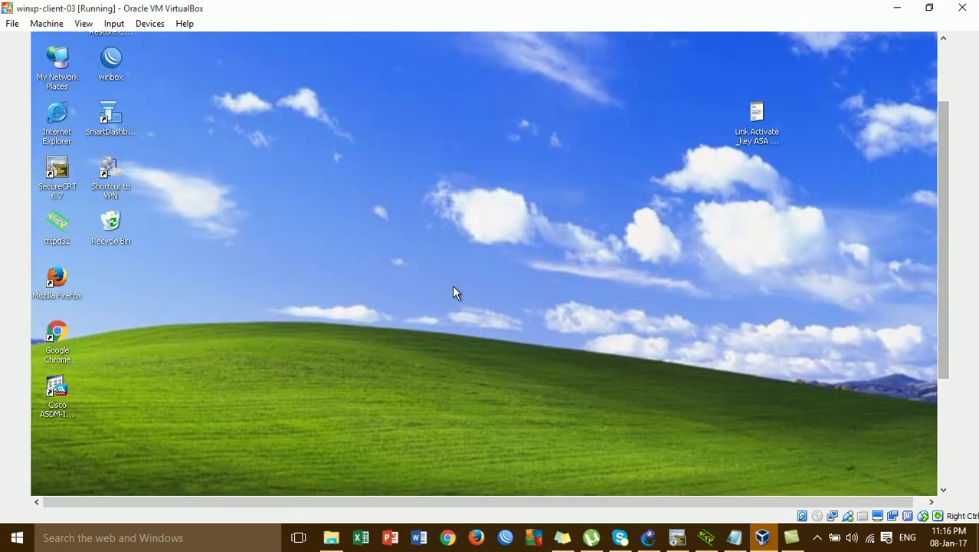
click(54, 393)
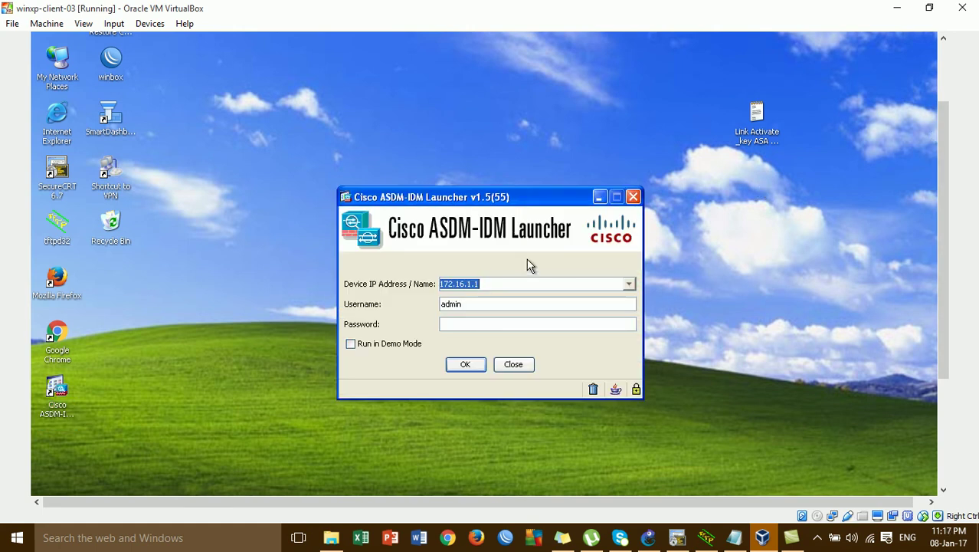
drag(515, 203, 515, 118)
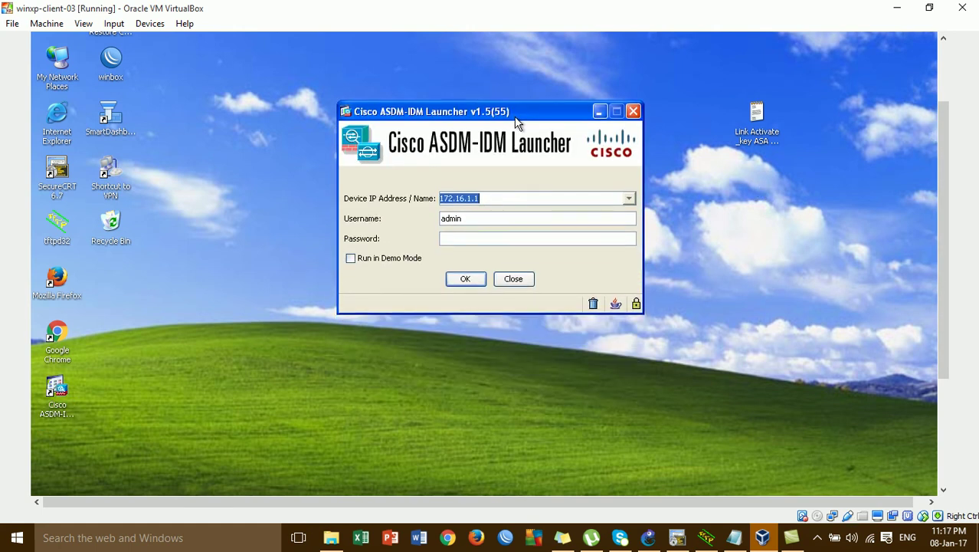
double_click(515, 216)
key(BackSpace)
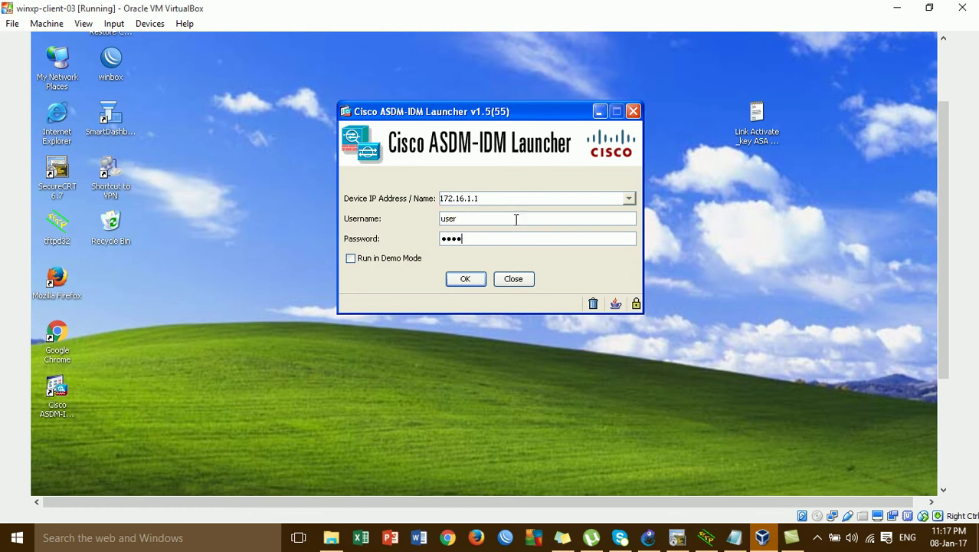
click(648, 537)
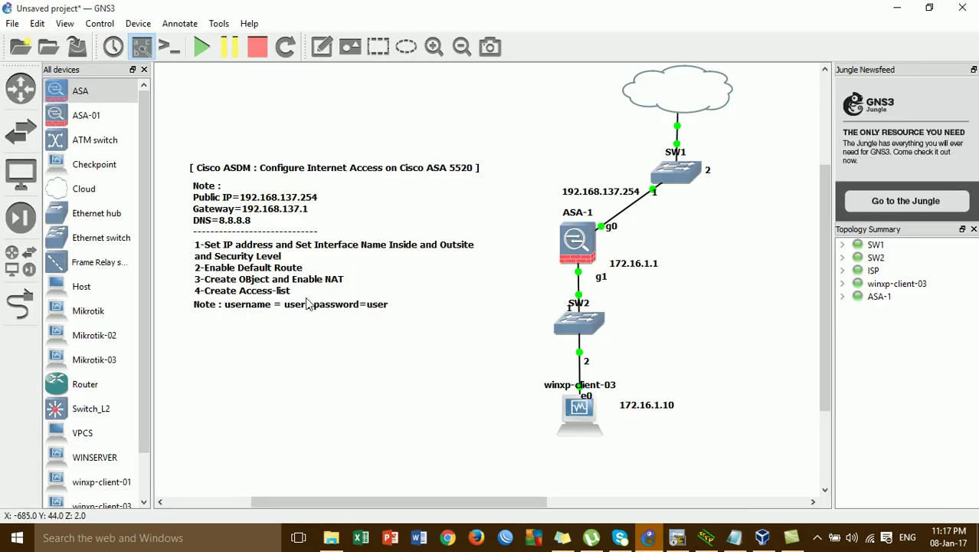
click(898, 8)
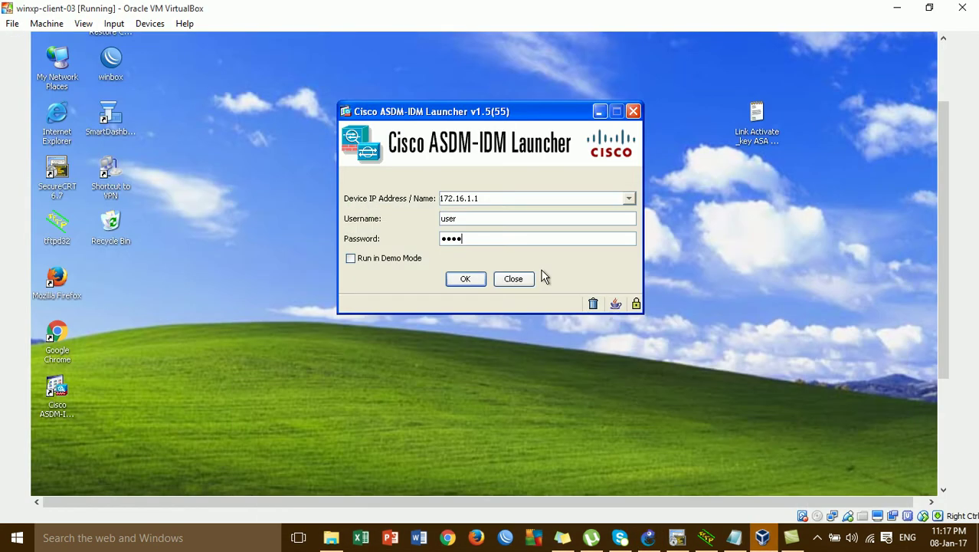
click(464, 280)
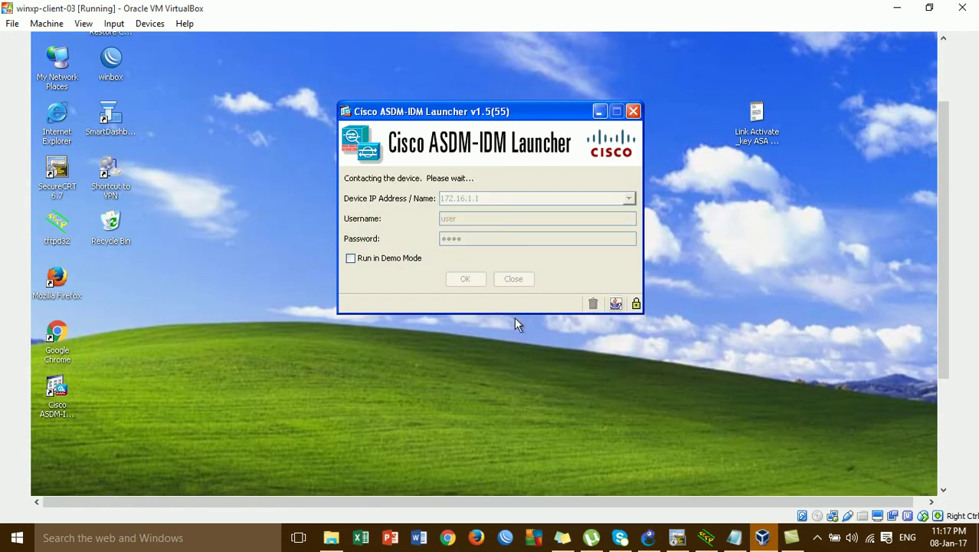
- Accept the certificate warning and let ASDM 6.4 load the Device Dashboard
click(602, 316)
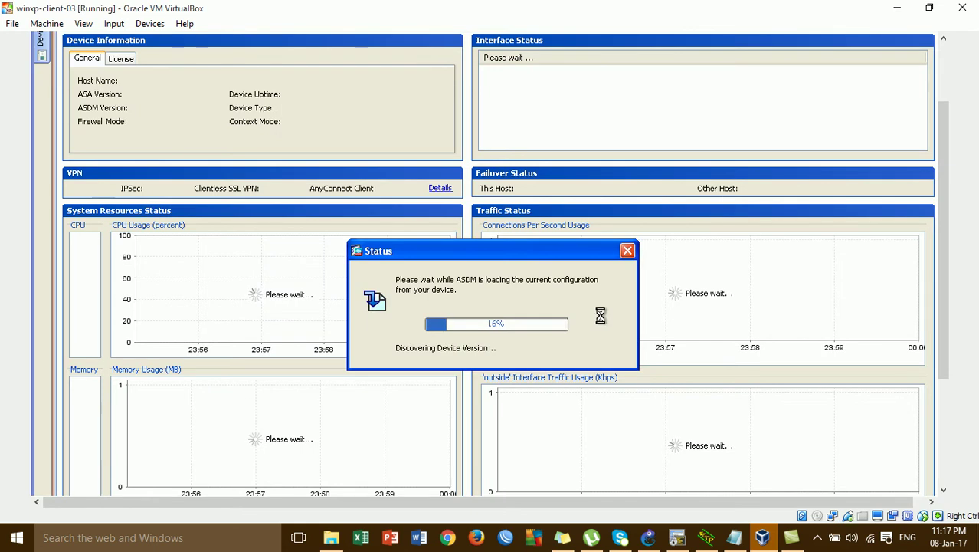
scroll(942, 77, up, 2)
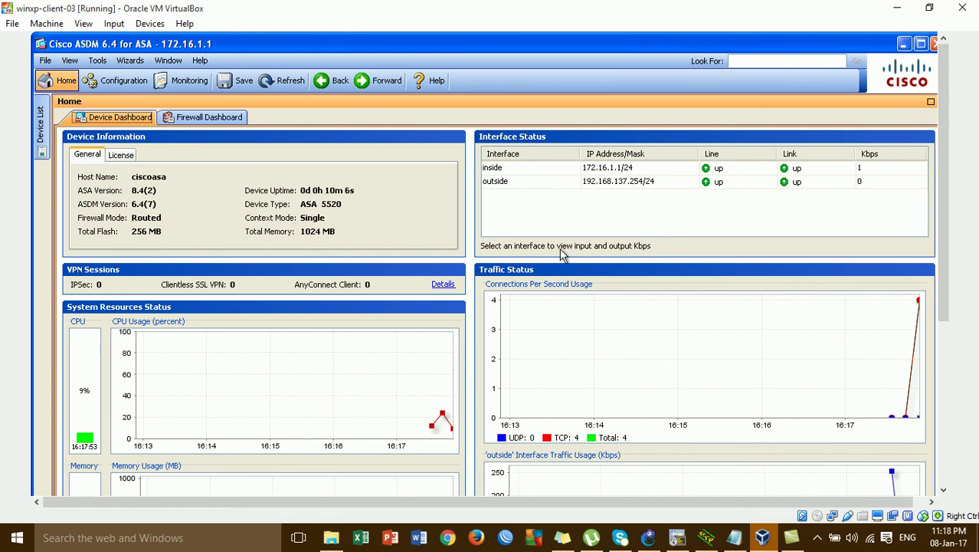
click(538, 169)
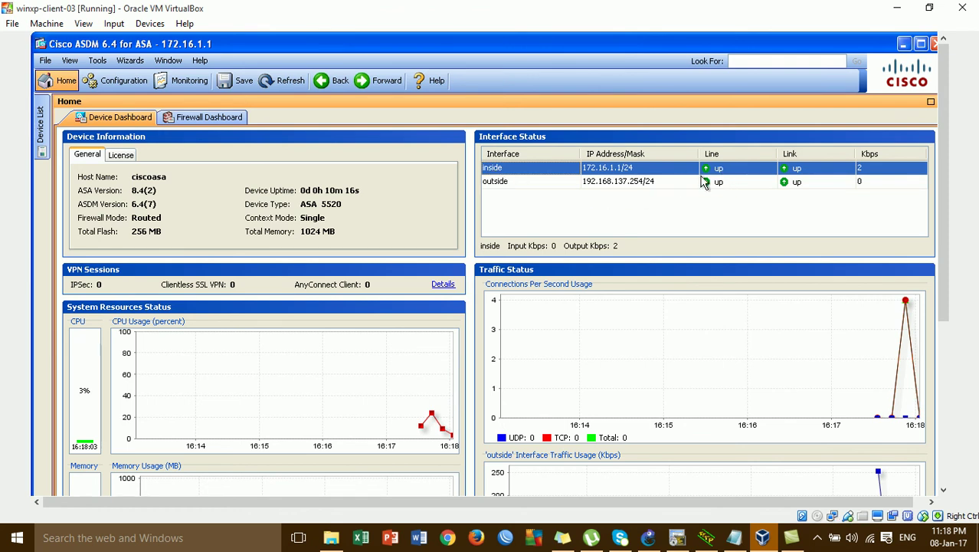
click(624, 182)
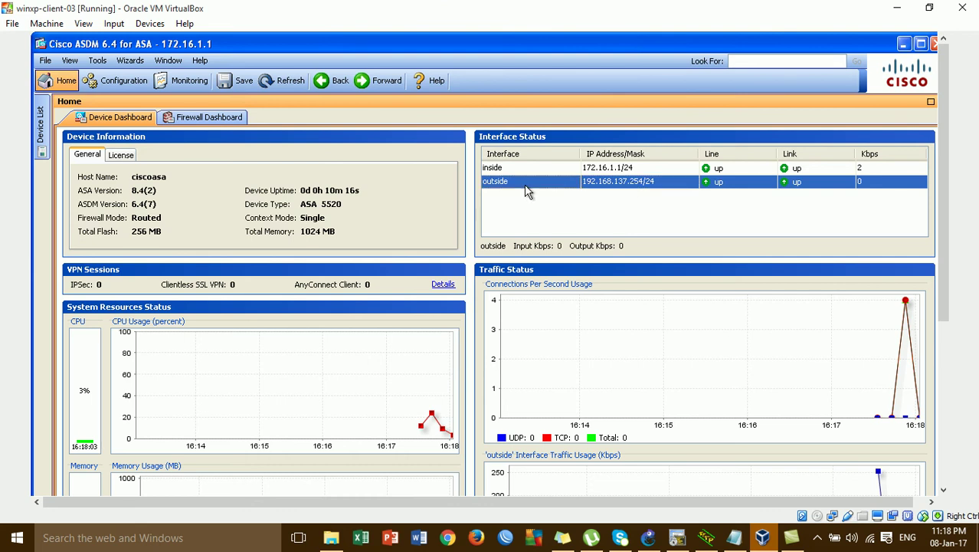
click(647, 167)
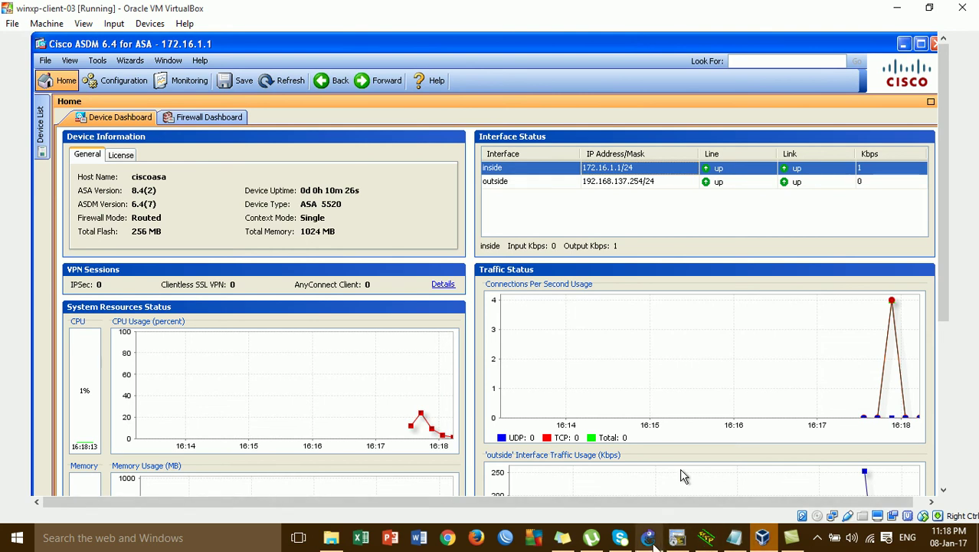
click(648, 537)
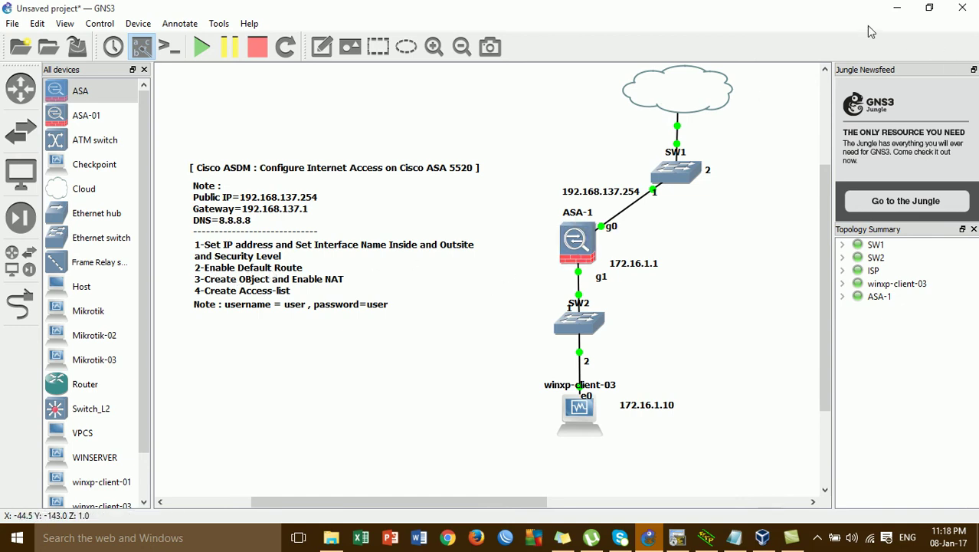
click(897, 8)
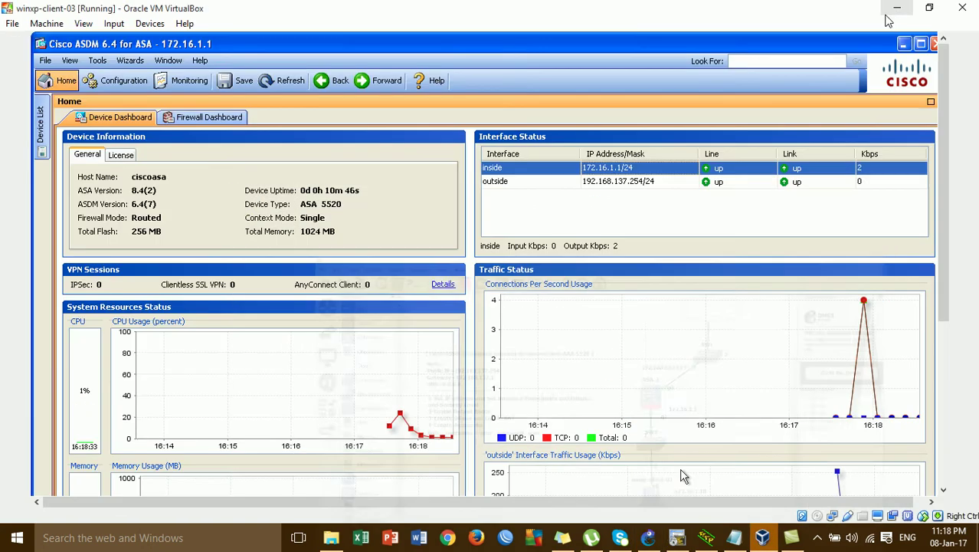
- Ping google.com from the XP client's command prompt; the host cannot be found
click(935, 43)
drag(945, 118, 951, 289)
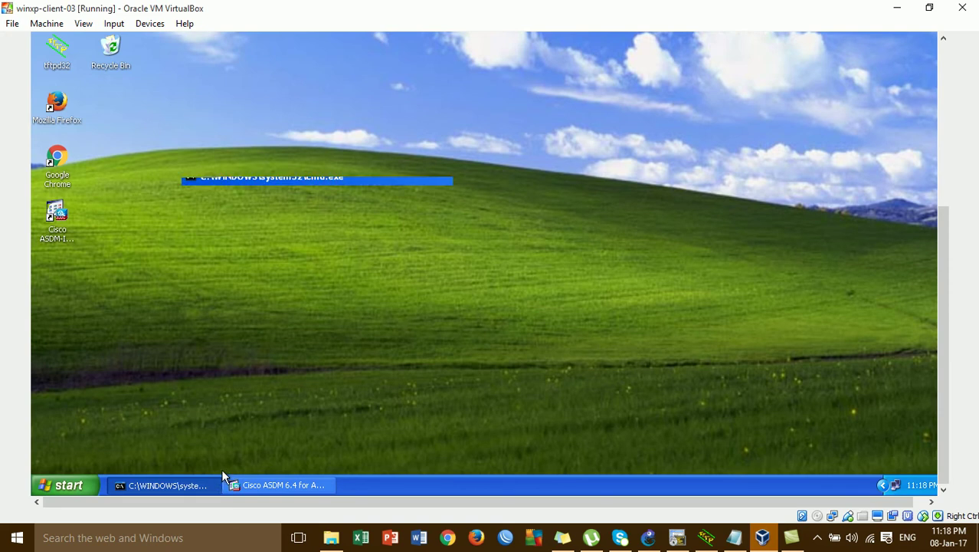
drag(937, 258, 929, 103)
key(Up)
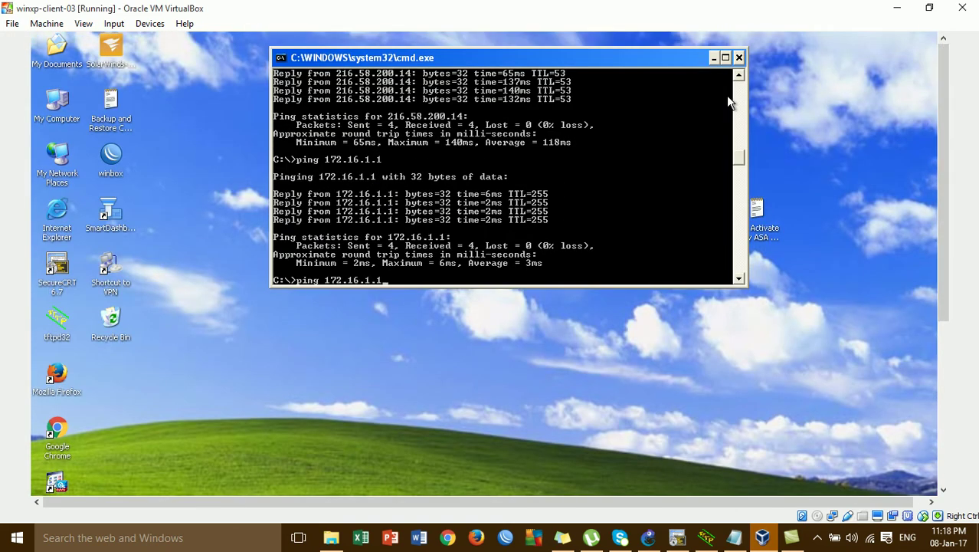
key(BackSpace)
key(BackSpace)
key(BackSpace)
key(BackSpace)
key(BackSpace)
key(BackSpace)
key(BackSpace)
key(BackSpace)
key(BackSpace)
text(google.com)
key(Return)
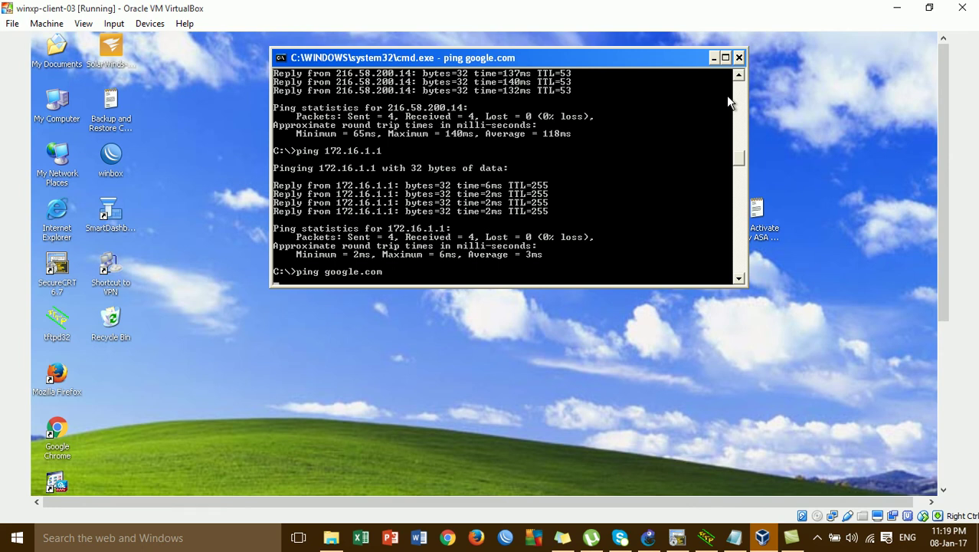
- Run a continuous ping 8.8.8.8 -t, which times out, then minimize cmd
key(Up)
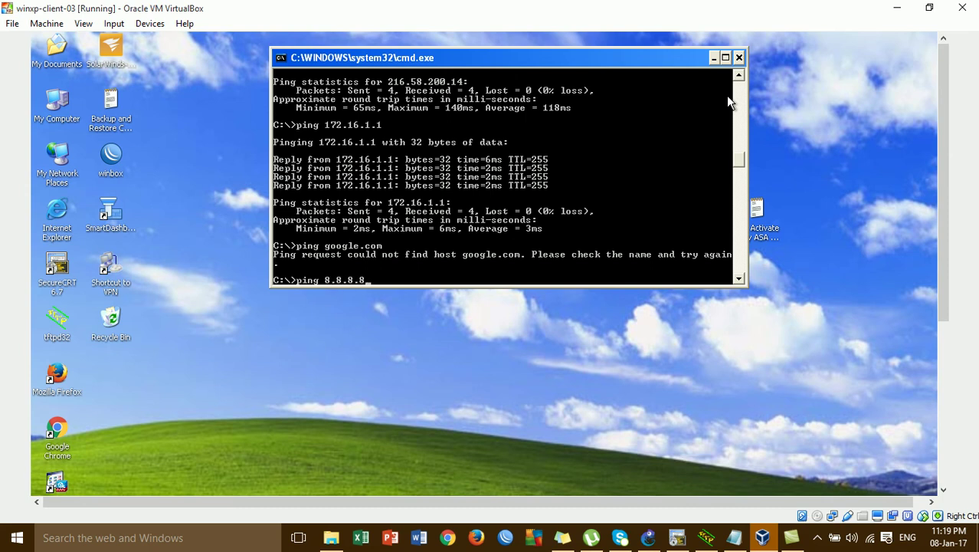
key(Return)
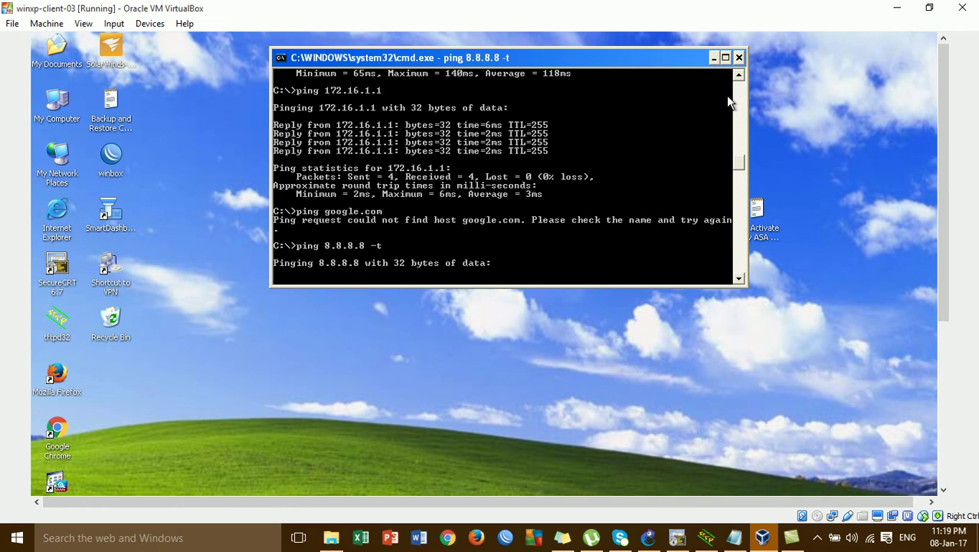
mouse_move(942, 128)
mouse_down()
mouse_move(976, 375)
mouse_move(947, 184)
mouse_move(949, 111)
mouse_up()
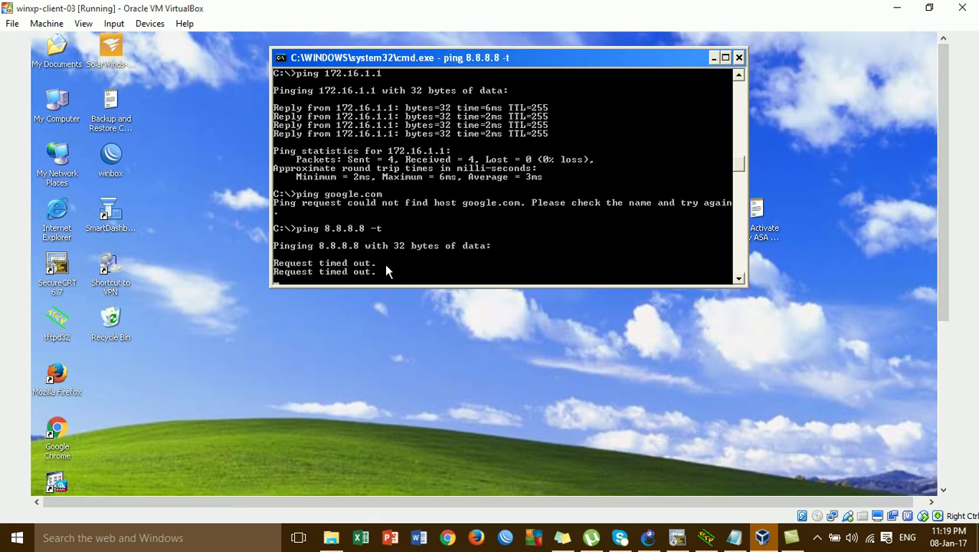
click(714, 59)
drag(951, 162, 951, 389)
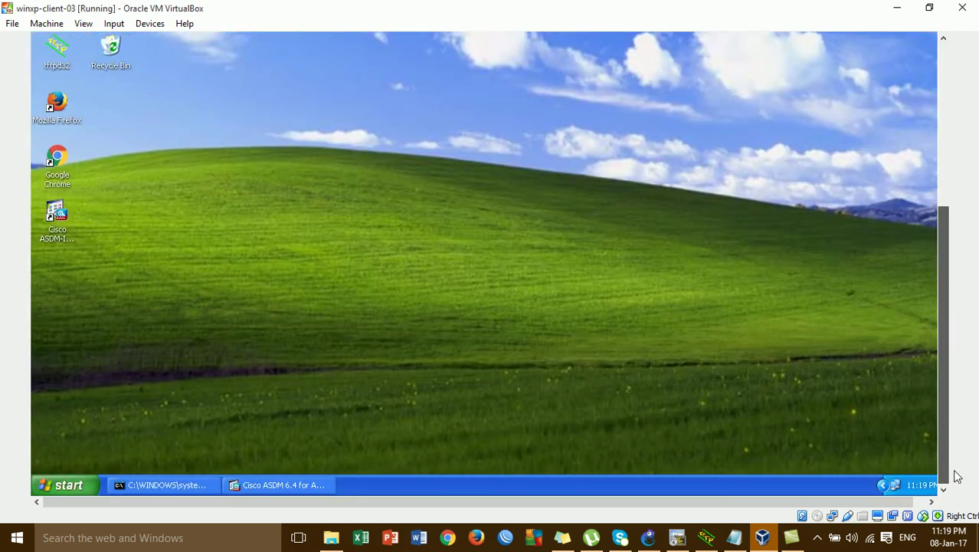
- Restore ASDM and go to Configuration > Device Setup > Routing > Static Routes
click(307, 485)
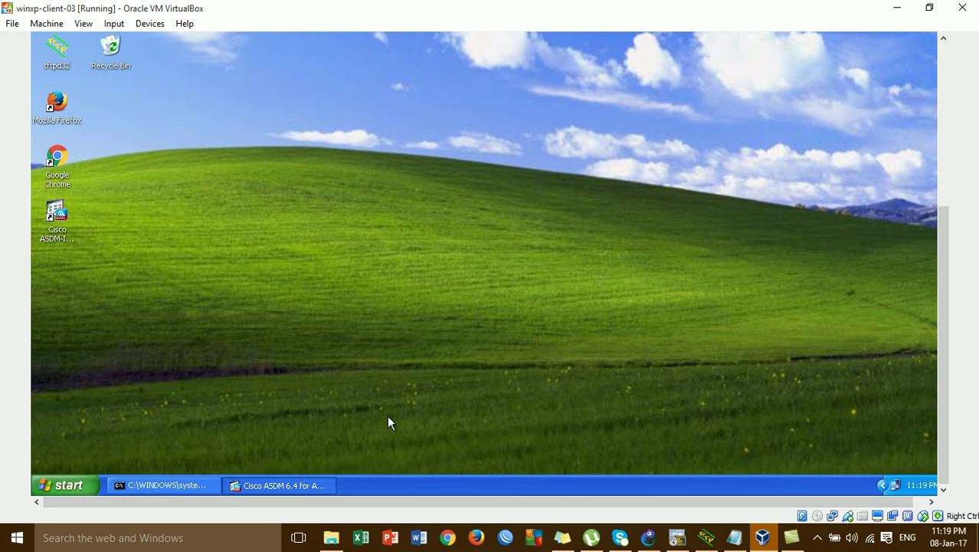
drag(948, 273, 954, 105)
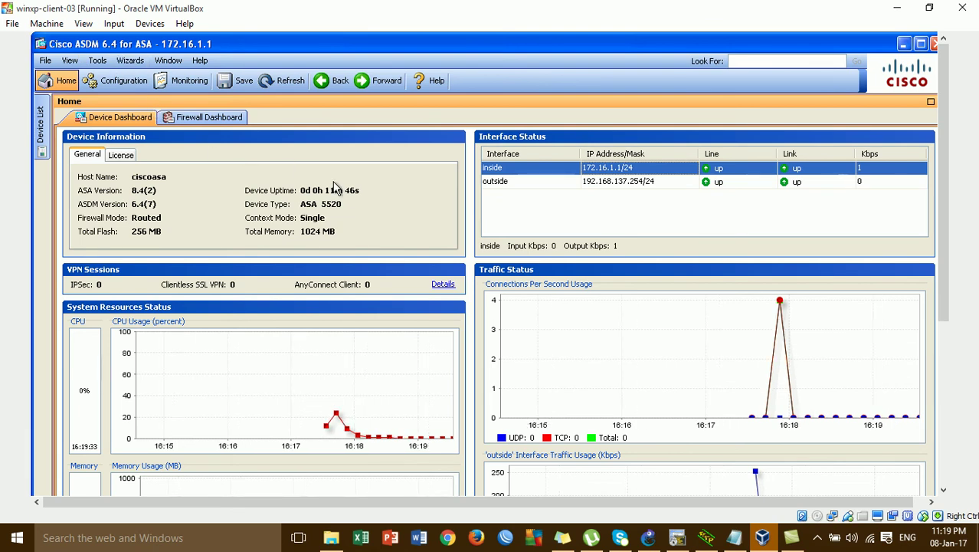
click(126, 88)
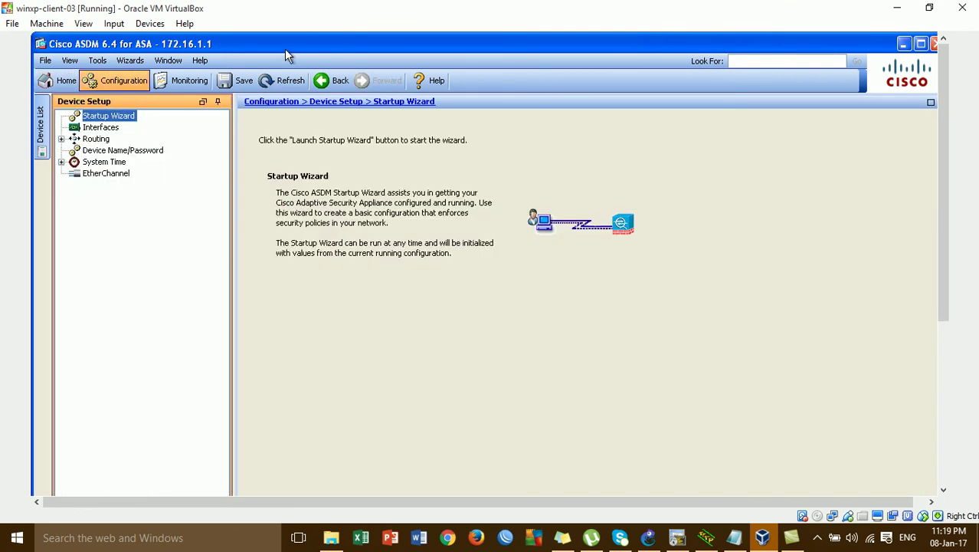
click(100, 141)
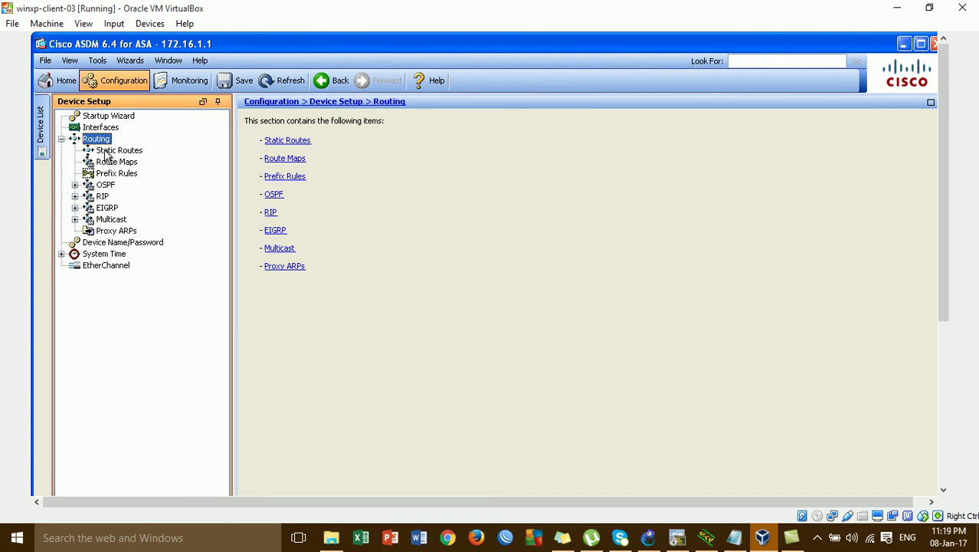
click(108, 154)
- Add an IPv4 static route on interface outside with destination network any
click(338, 140)
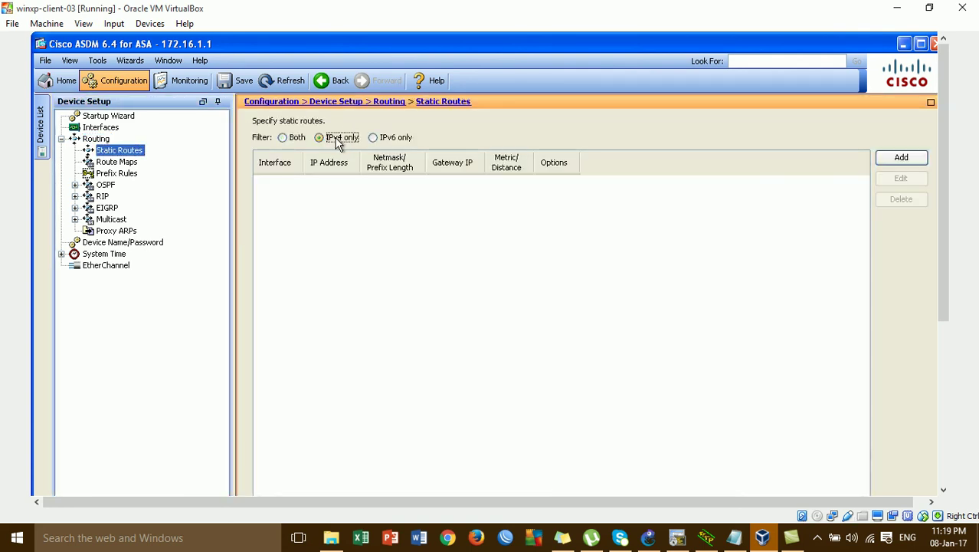
click(896, 157)
drag(454, 259, 417, 88)
click(431, 111)
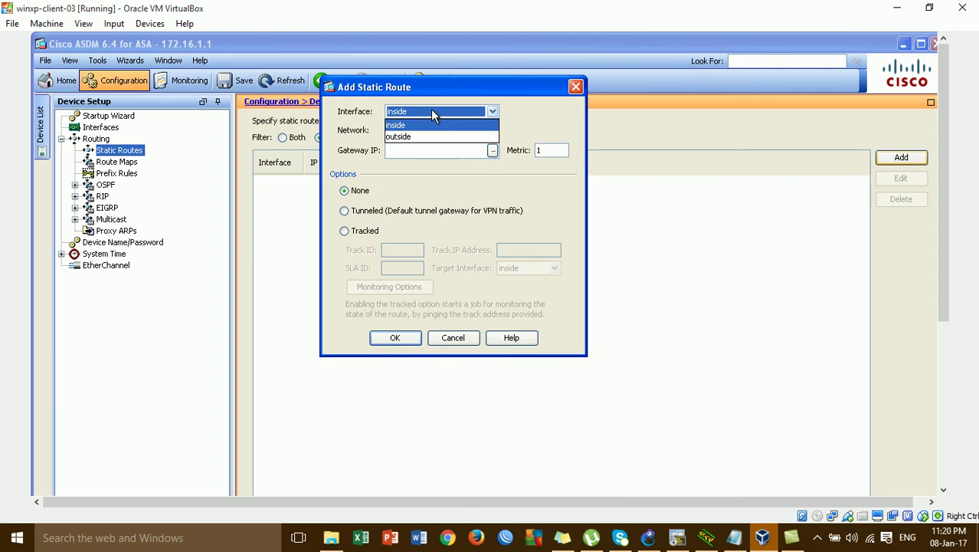
click(431, 135)
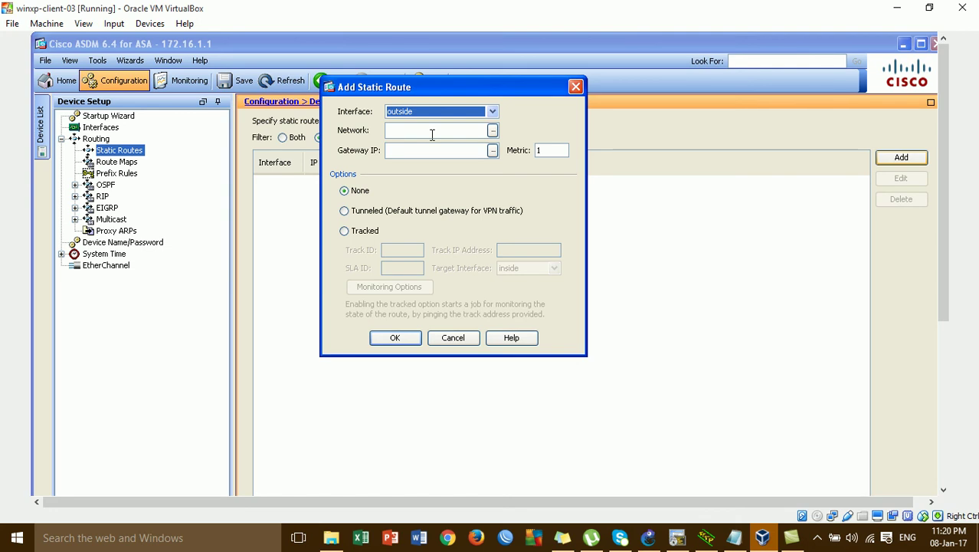
click(492, 132)
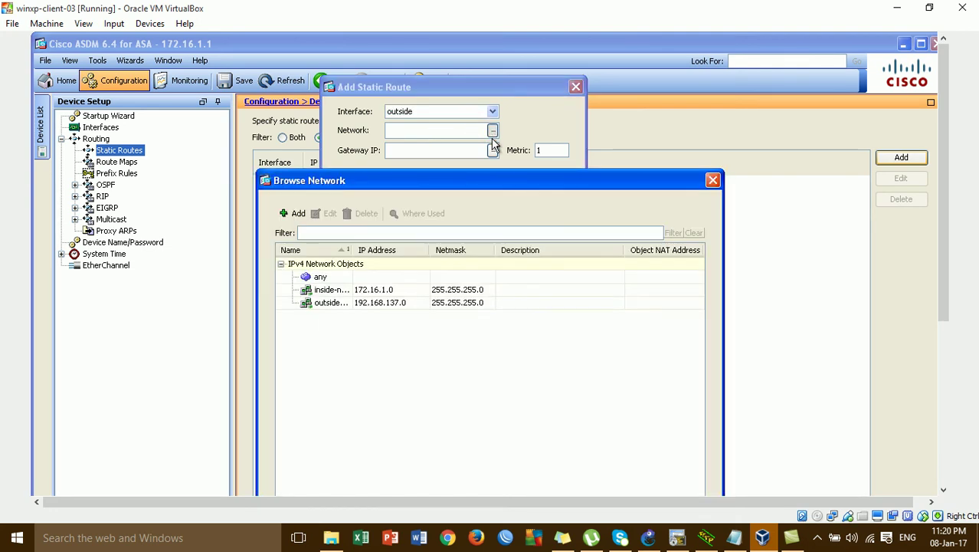
drag(490, 186, 485, 57)
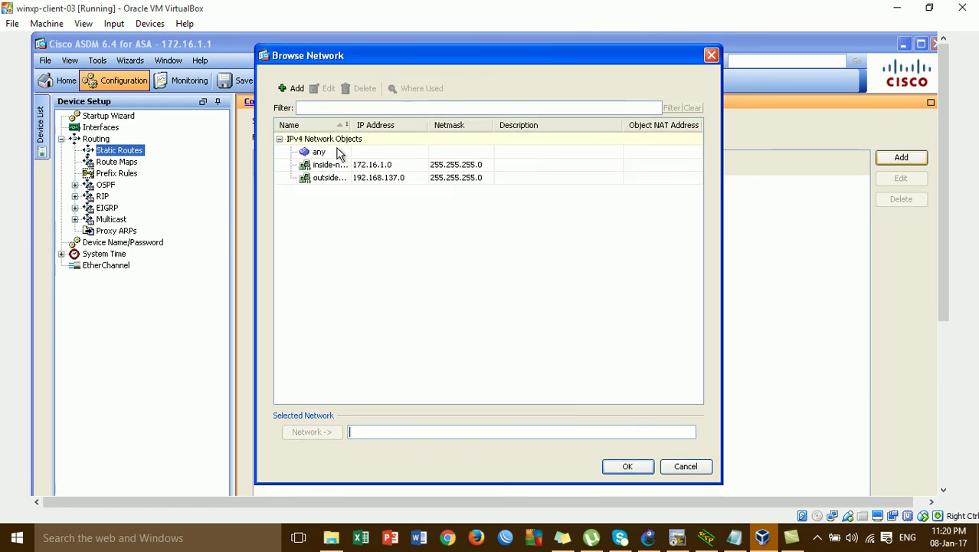
click(329, 152)
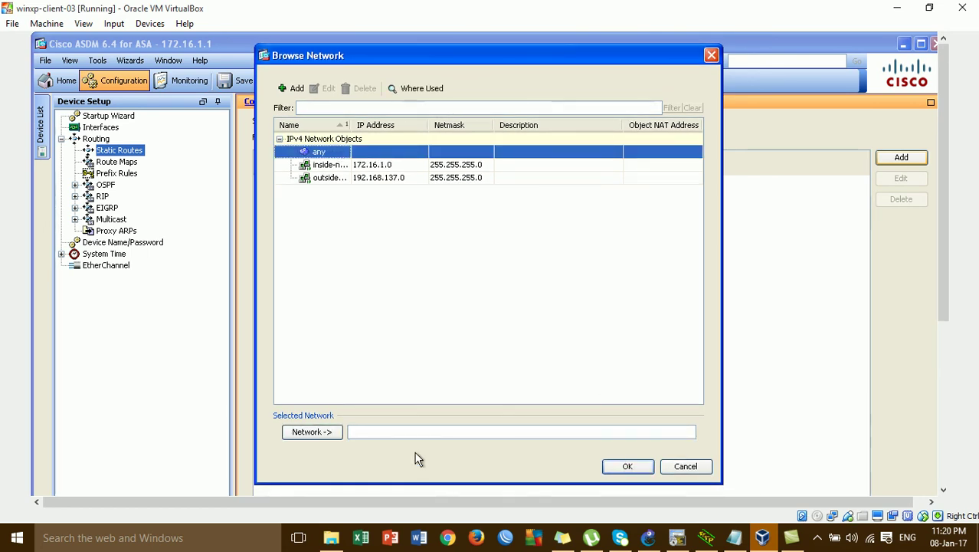
click(337, 435)
click(626, 471)
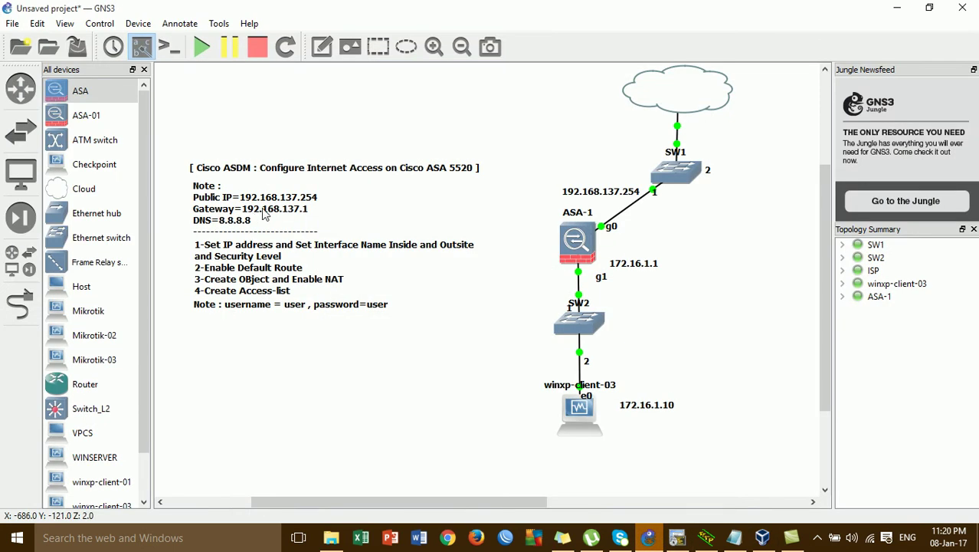
- Set gateway 192.168.137.1, save the route, and apply it to the ASA
click(896, 8)
text(192.168.137.1)
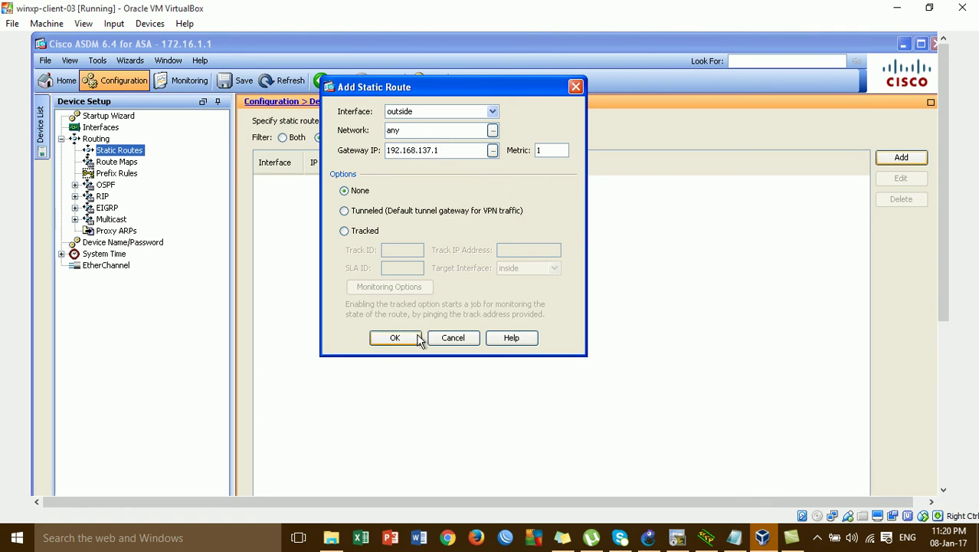
click(420, 339)
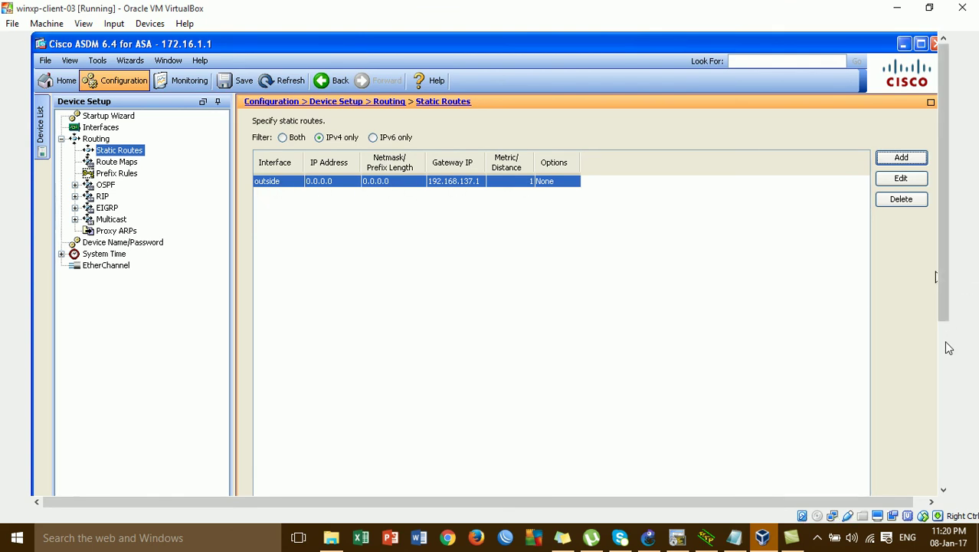
scroll(949, 347, down, 5)
click(572, 437)
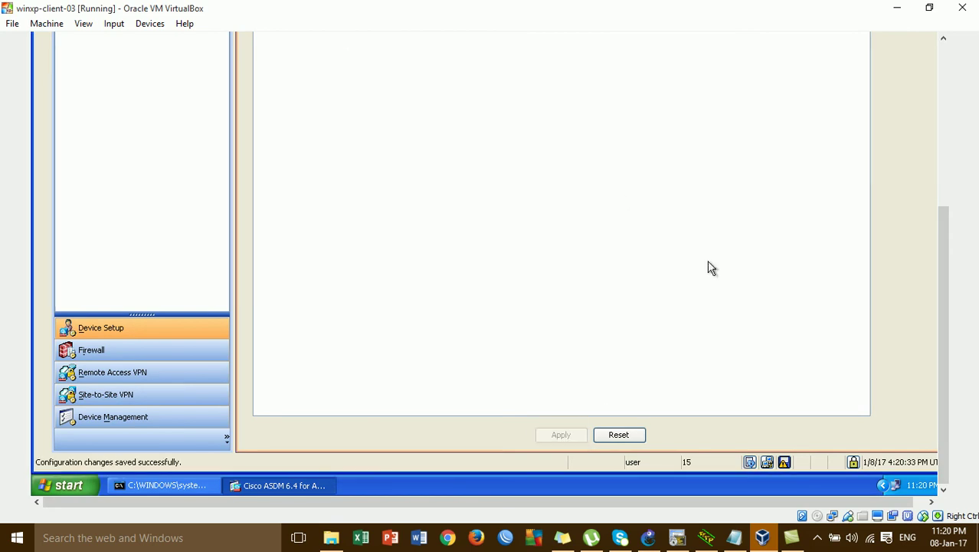
scroll(937, 134, up, 5)
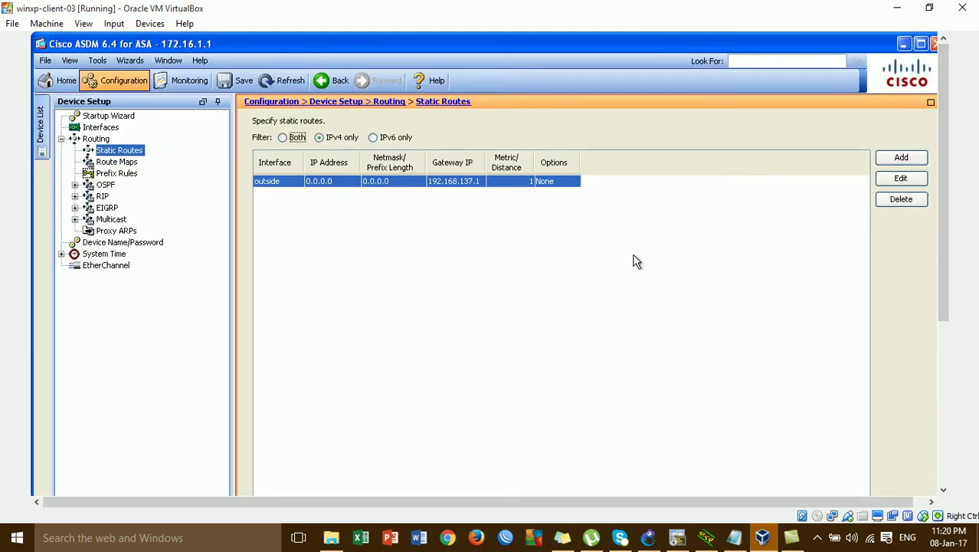
- Correct the GNS3 note's third step to read 'Create Object Network and Enable NAT'
click(648, 537)
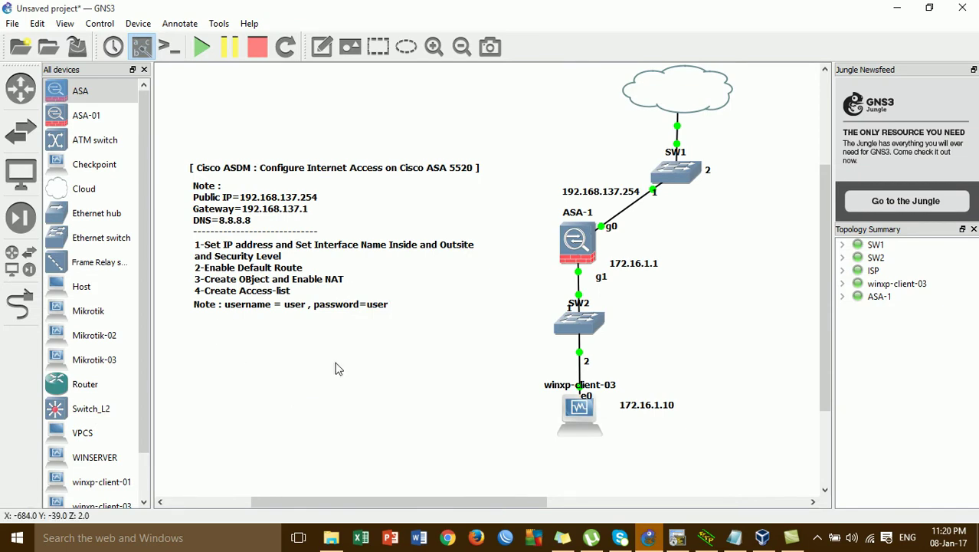
double_click(272, 285)
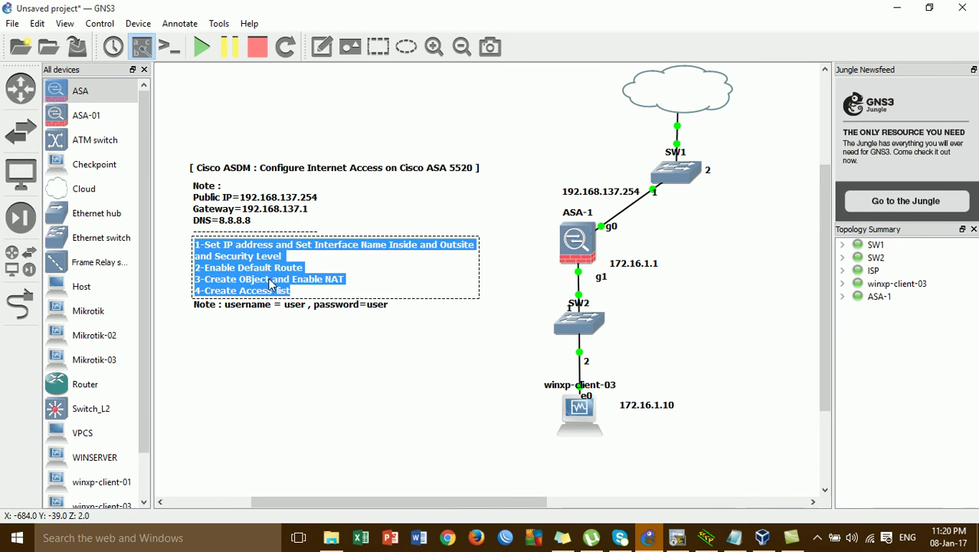
click(273, 285)
text(Network)
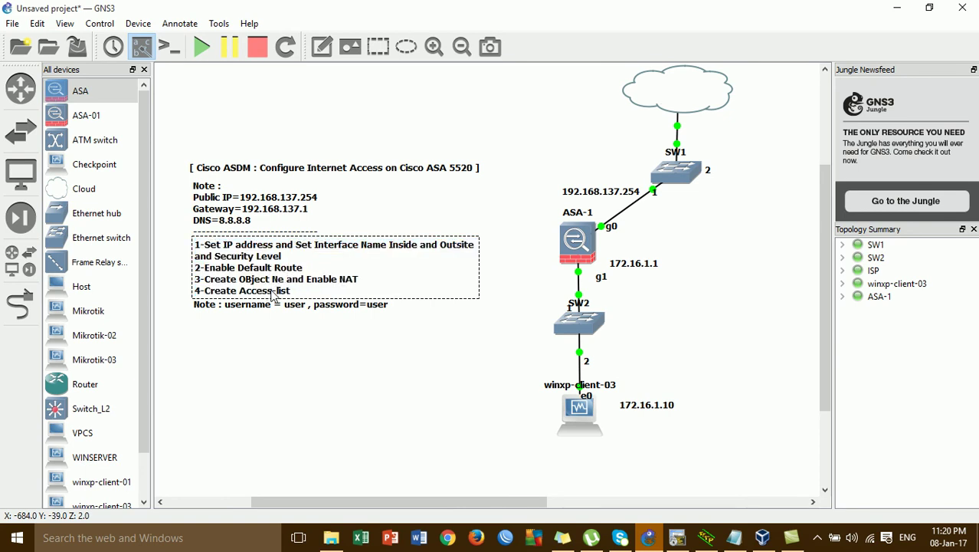
click(324, 363)
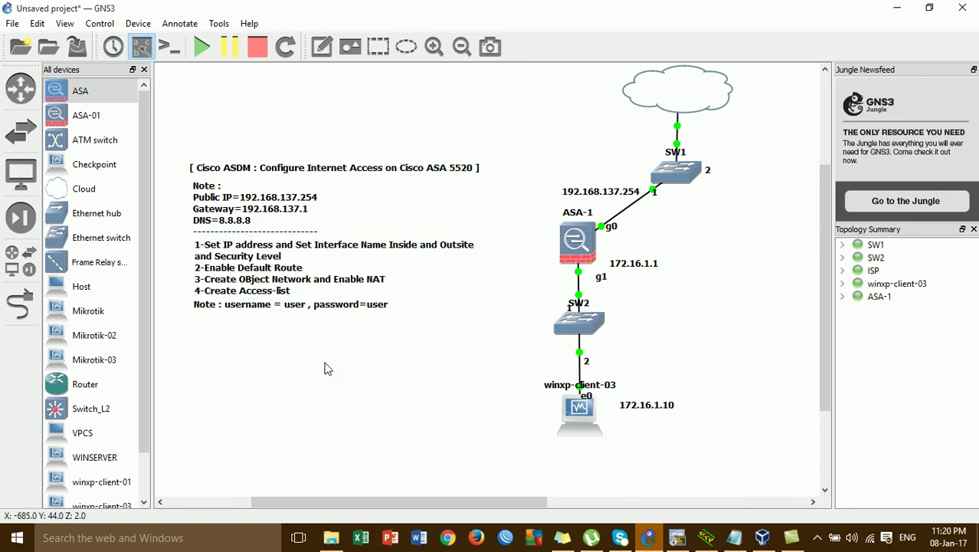
- Minimize GNS3 and go to ASDM's Firewall configuration area
click(897, 9)
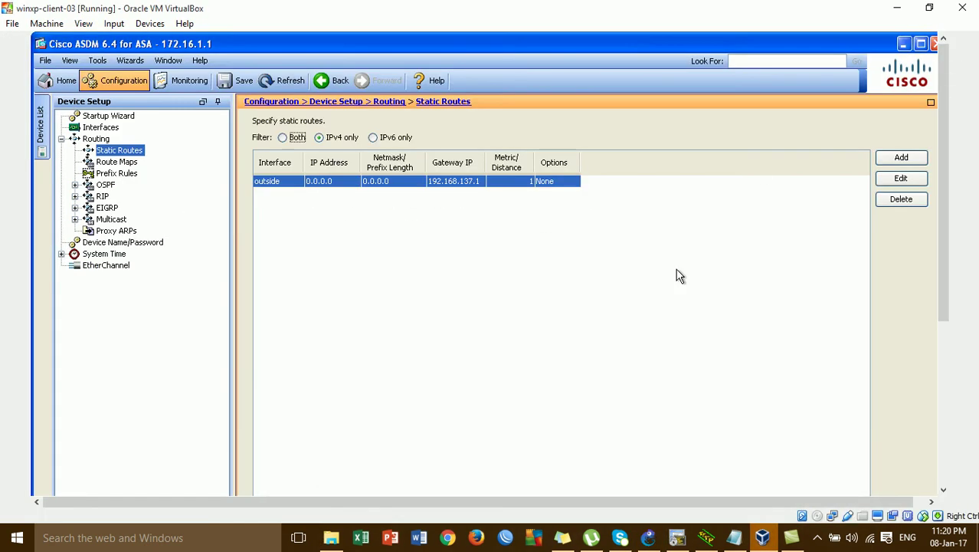
click(946, 405)
click(112, 348)
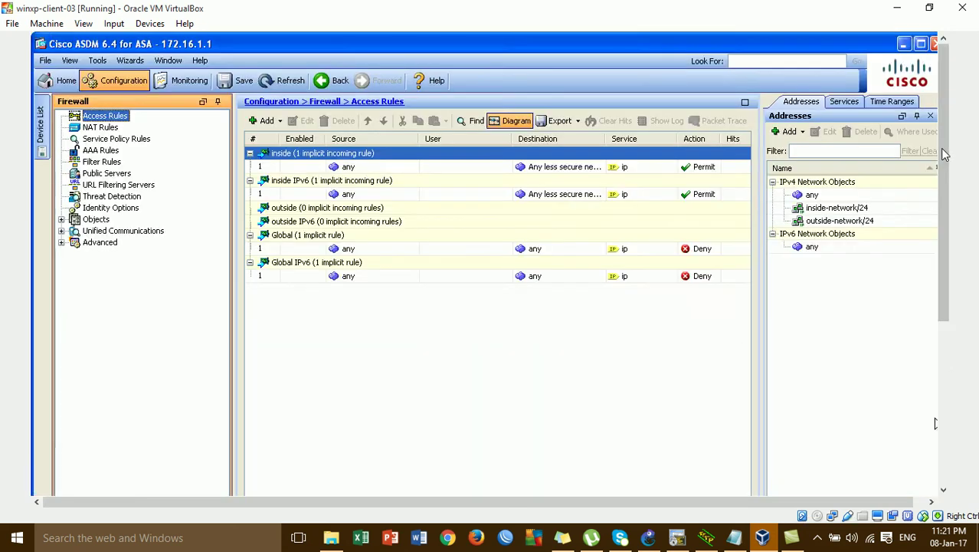
click(944, 153)
- Start a new Network Object NAT rule from the NAT Rules list
click(106, 128)
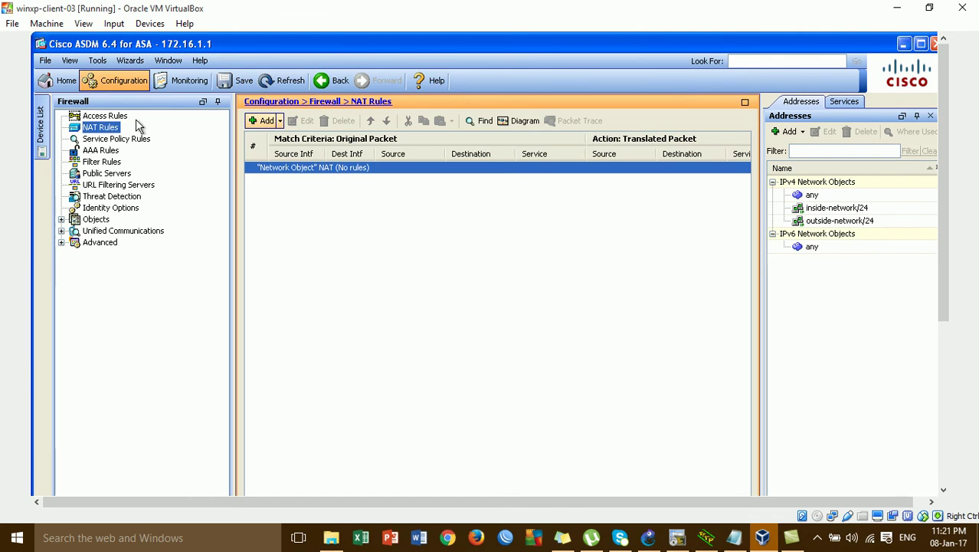
click(276, 123)
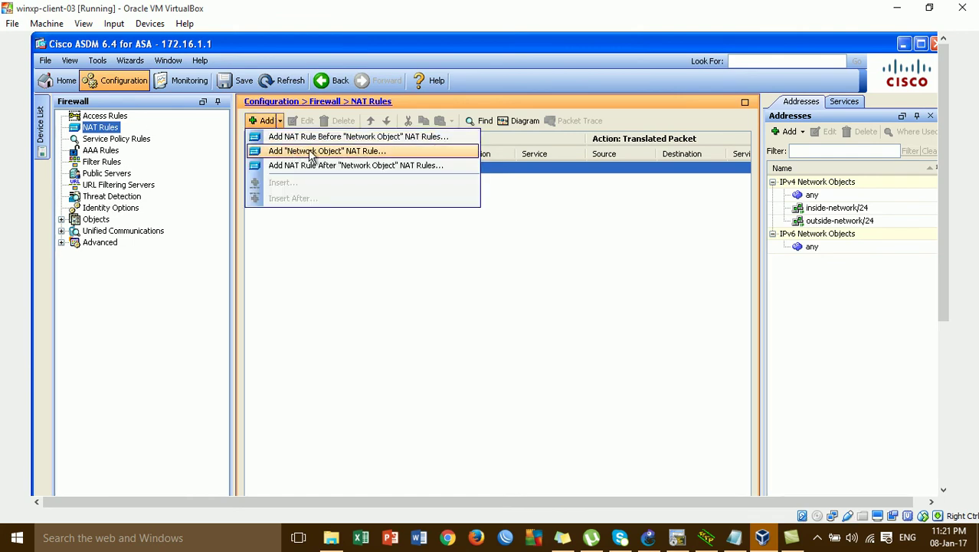
click(308, 152)
drag(397, 222, 384, 92)
- Define object Internal-LAN as network 172.16.1.0 with netmask 255.255.255.0
click(398, 119)
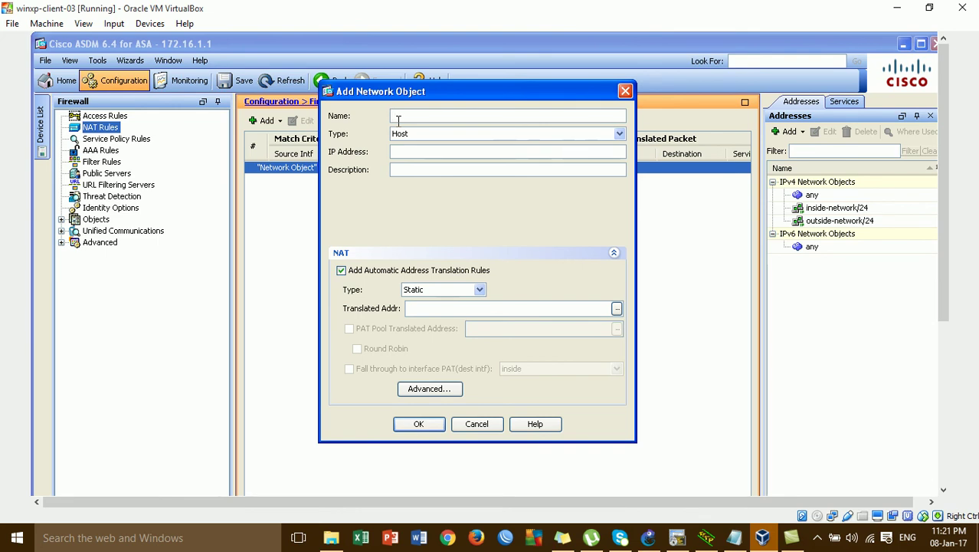
text(ernal -LAN)
click(613, 135)
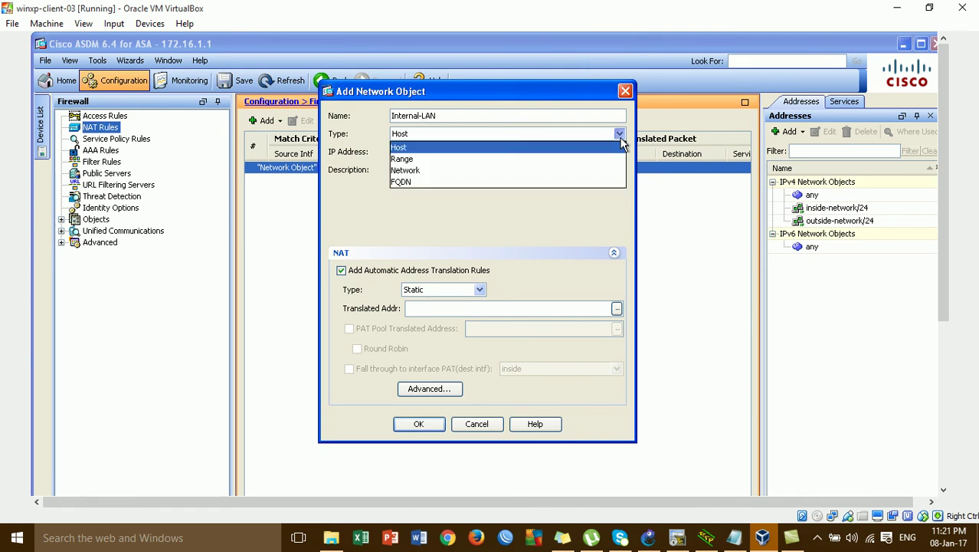
click(444, 171)
click(458, 152)
text(172.16.1.0)
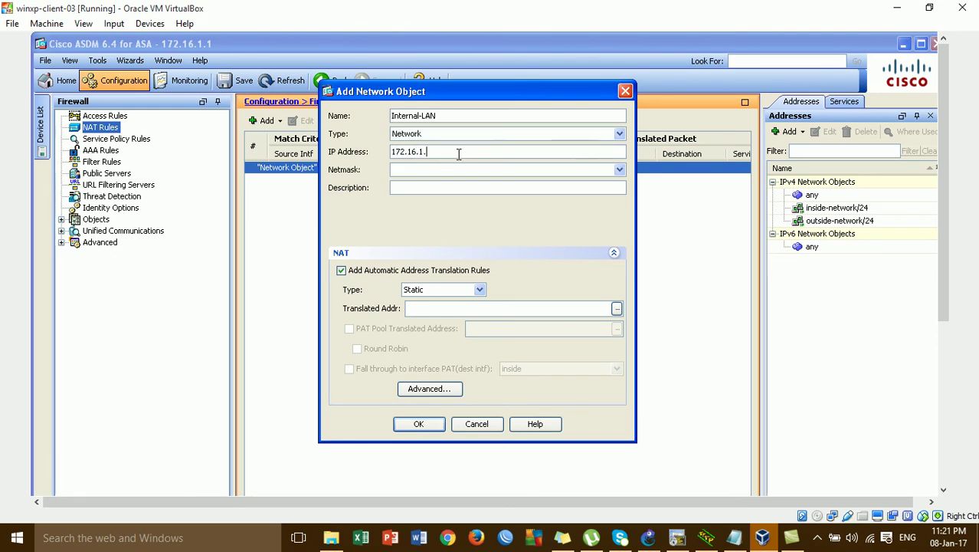
click(488, 171)
click(619, 170)
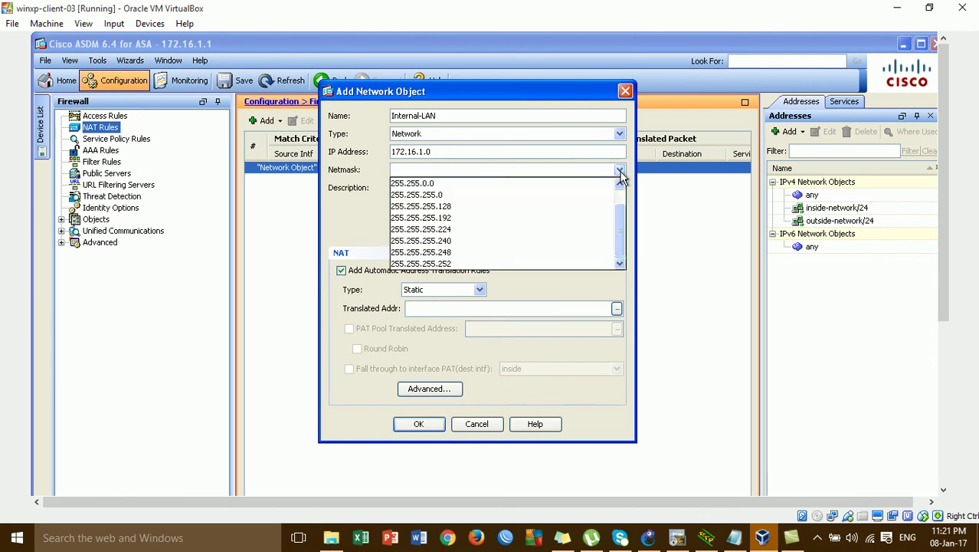
click(481, 196)
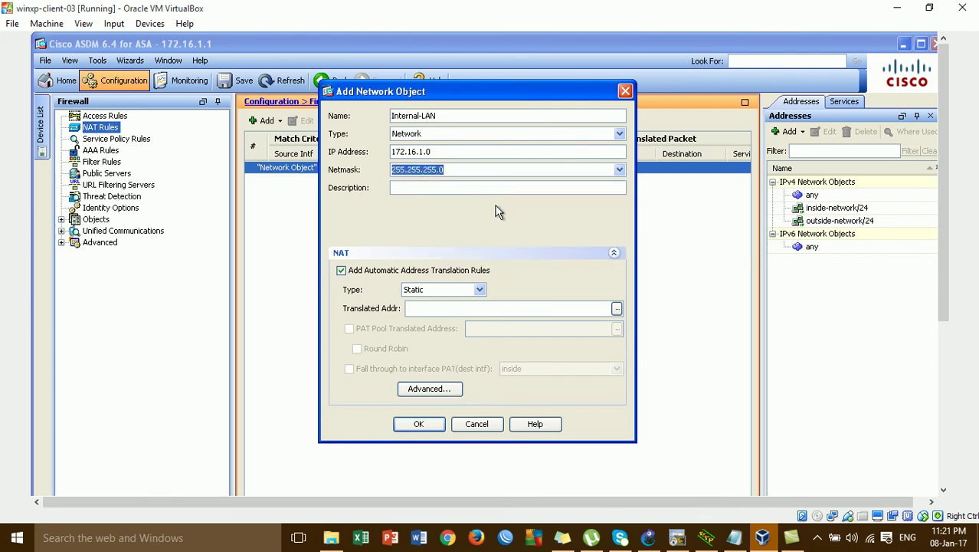
click(396, 188)
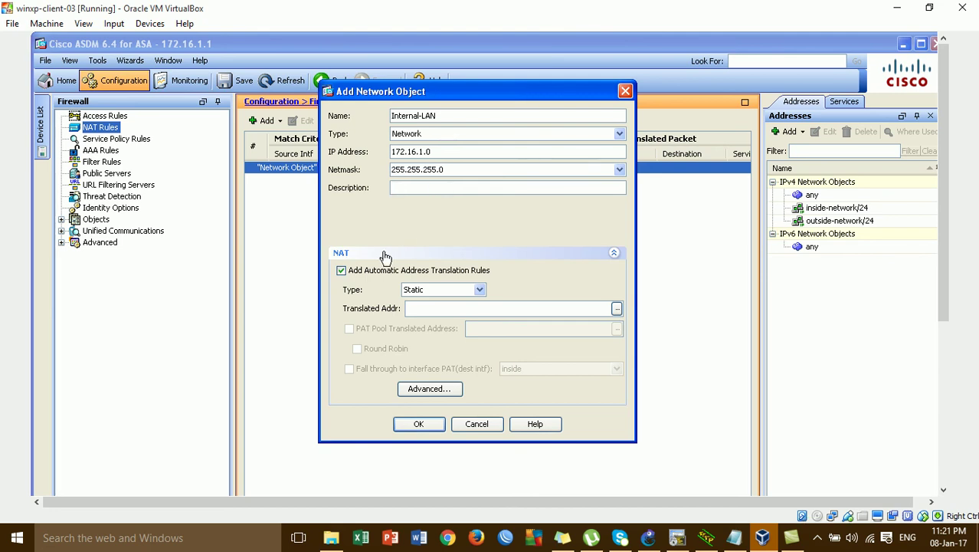
- Set Dynamic PAT (Hide) translation to the outside interface and save the object
click(375, 273)
click(375, 273)
click(440, 291)
click(439, 311)
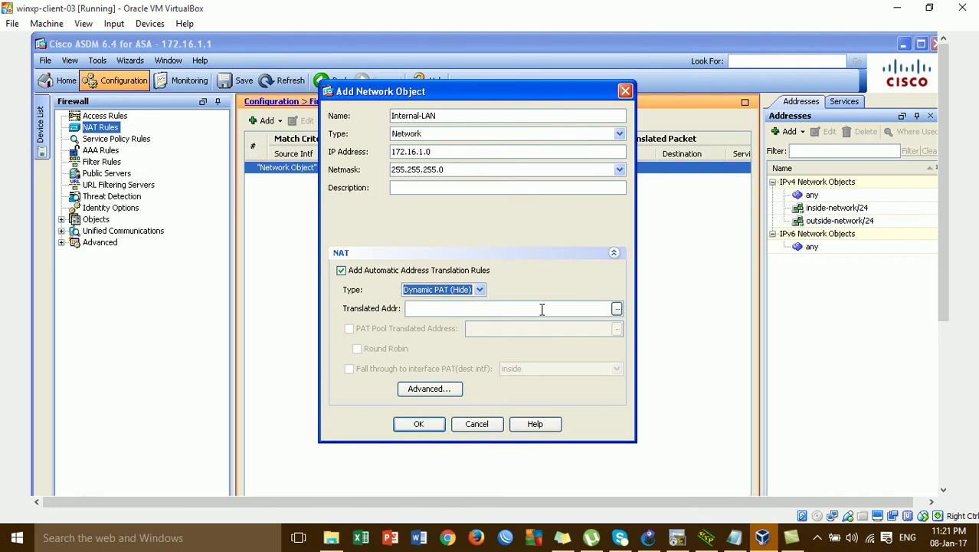
click(617, 309)
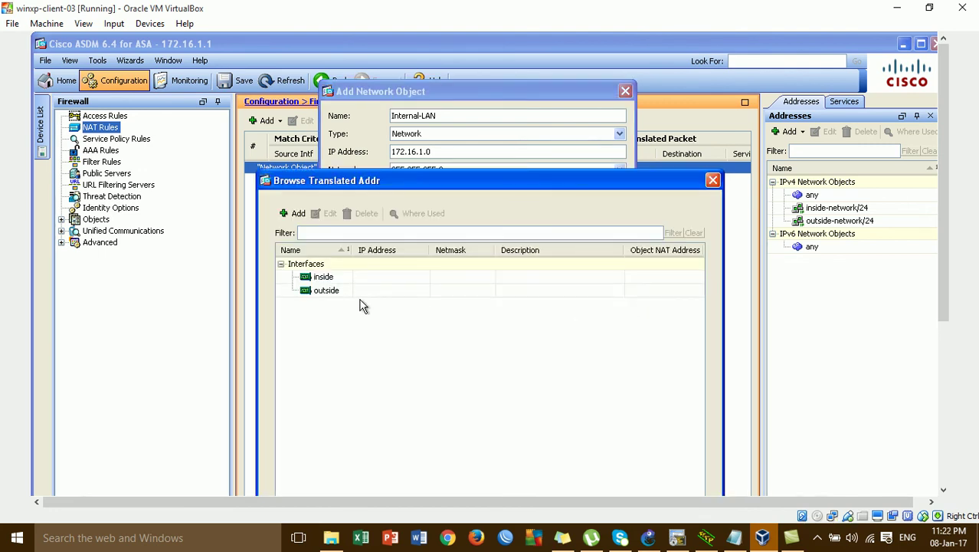
click(342, 290)
drag(420, 186, 410, 50)
click(312, 426)
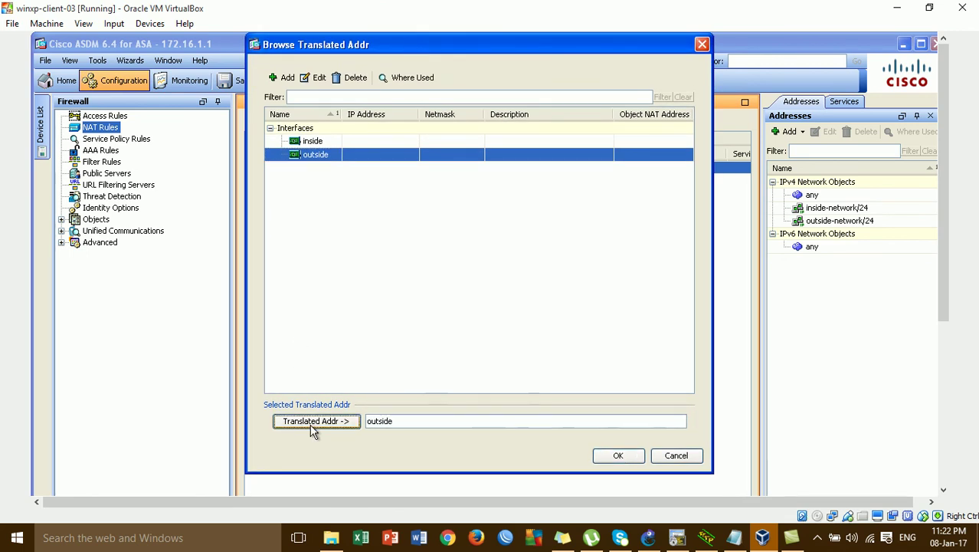
click(617, 455)
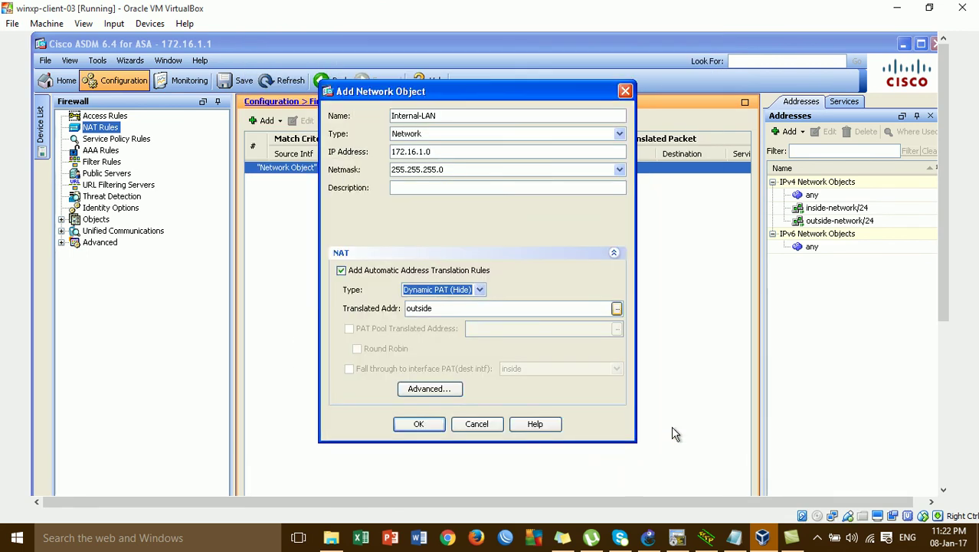
click(418, 425)
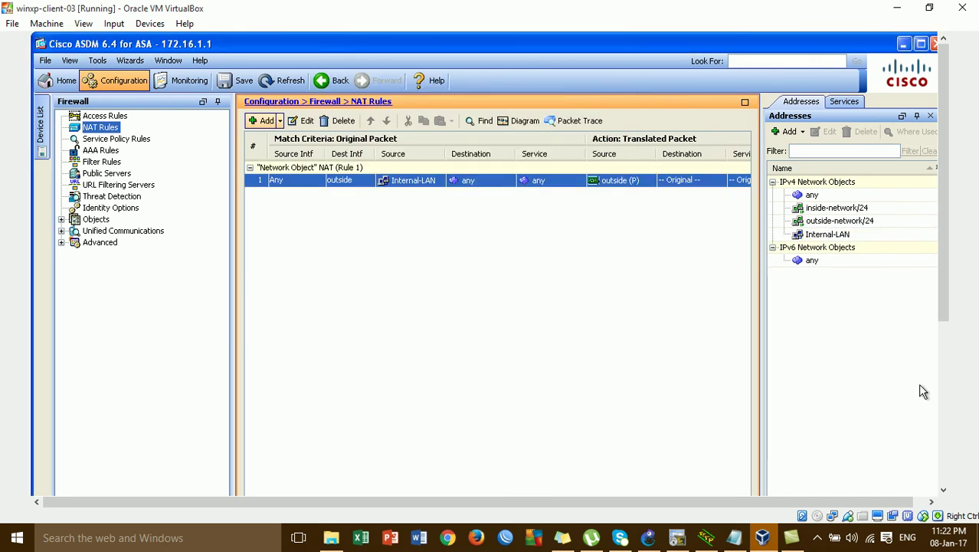
- Apply the NAT rule to the ASA and rerun the client's ping to 8.8.8.8
click(943, 422)
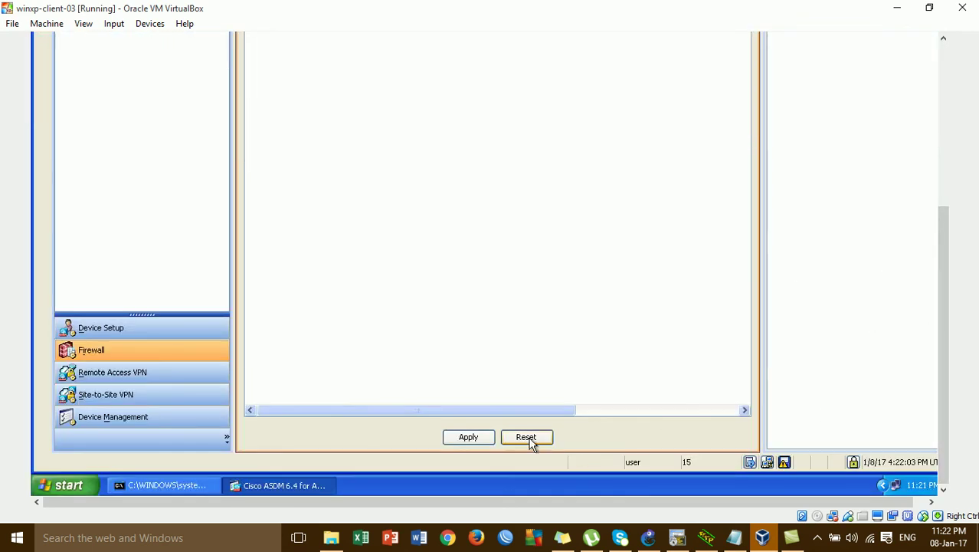
click(483, 438)
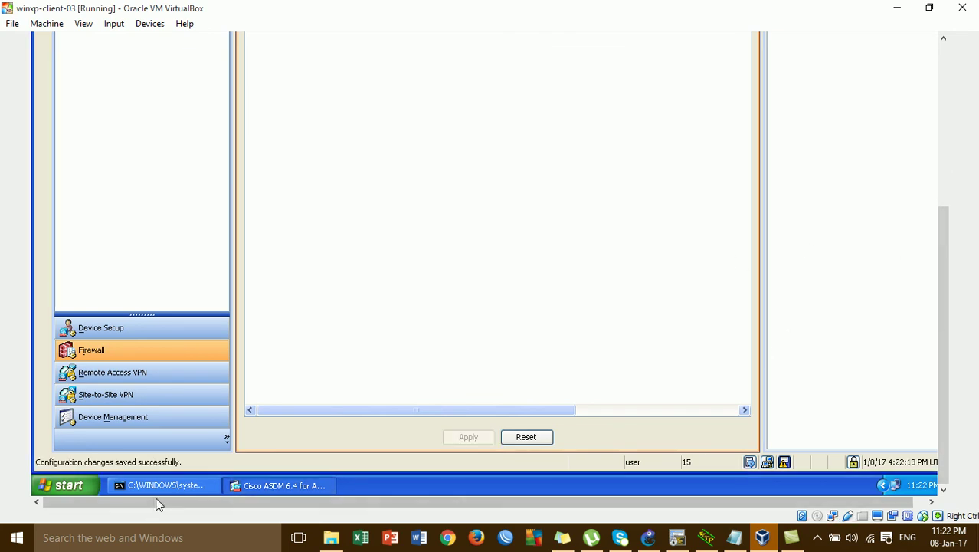
click(170, 490)
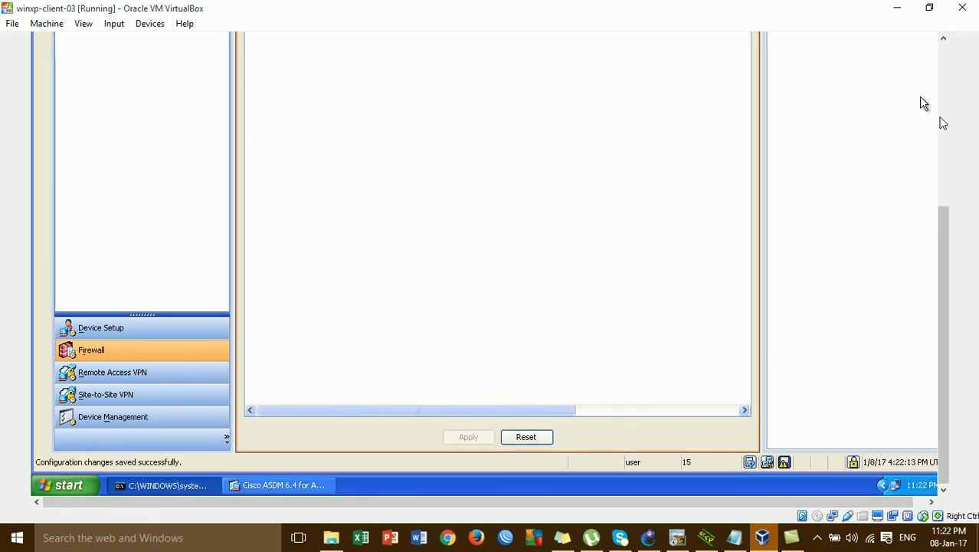
click(943, 121)
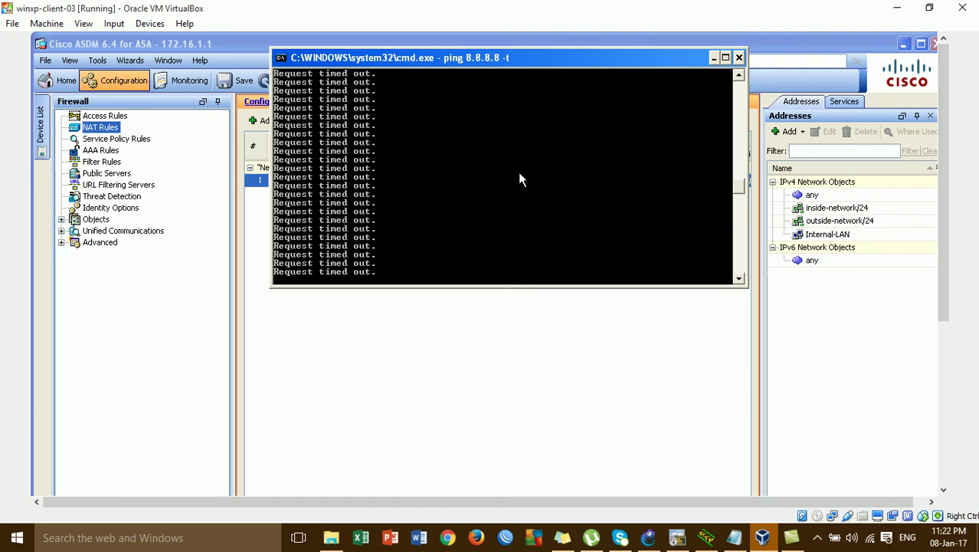
key(ctrl+c)
key(Up)
key(Return)
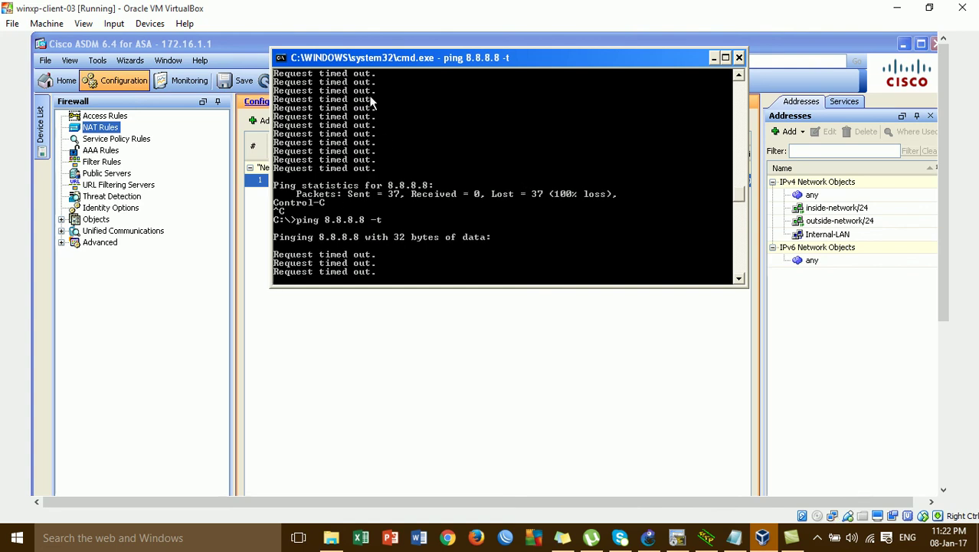
- Ping 8.8.8.8 from the ASA, then restart the client's continuous ping
click(676, 537)
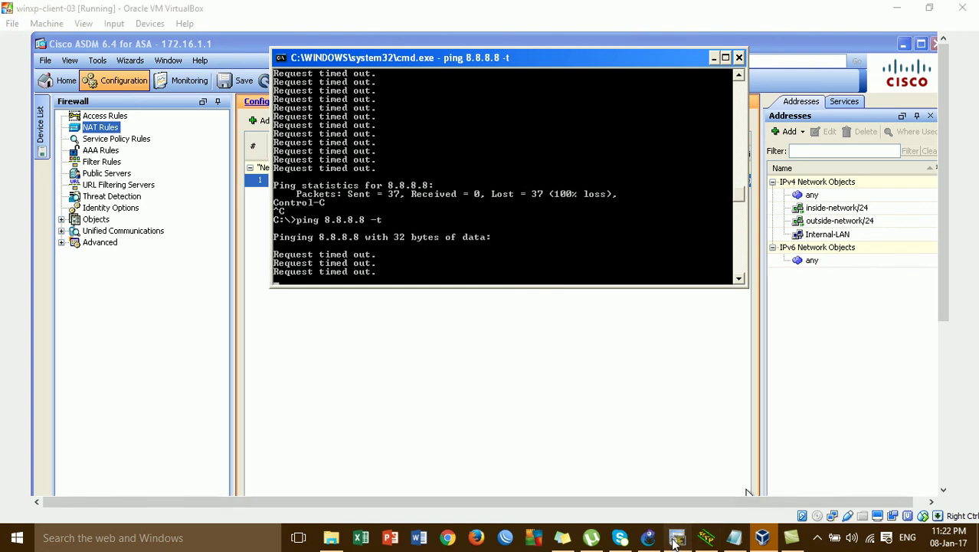
text(ping)
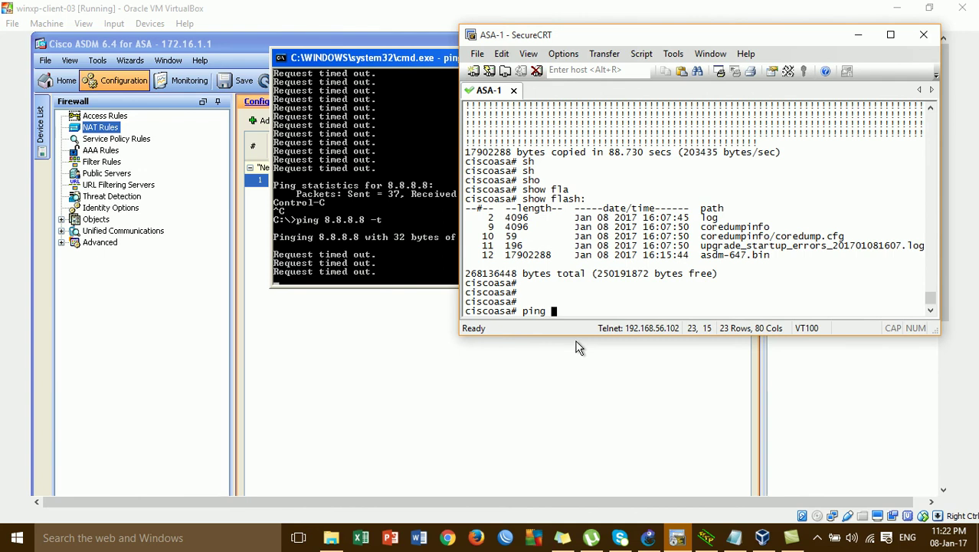
text( 8.8.8.8)
key(Return)
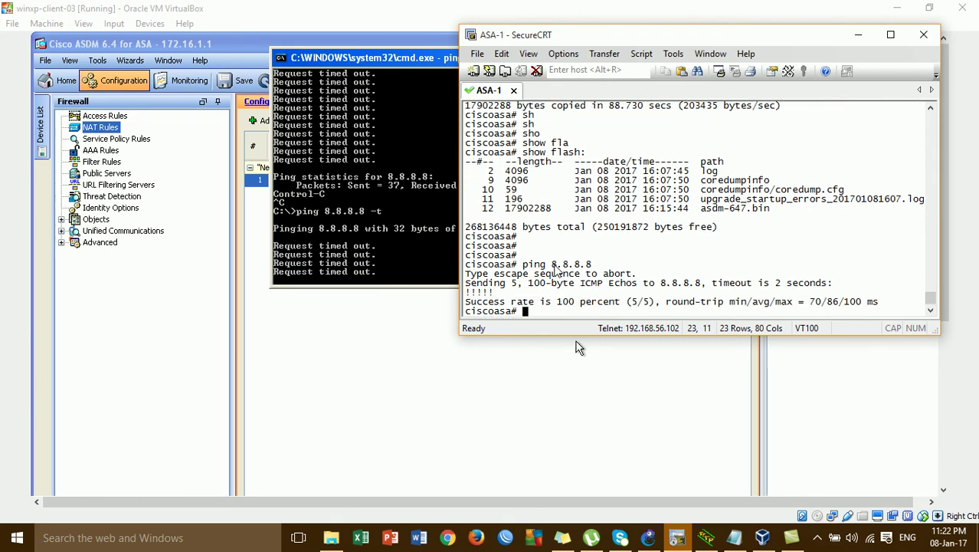
click(396, 264)
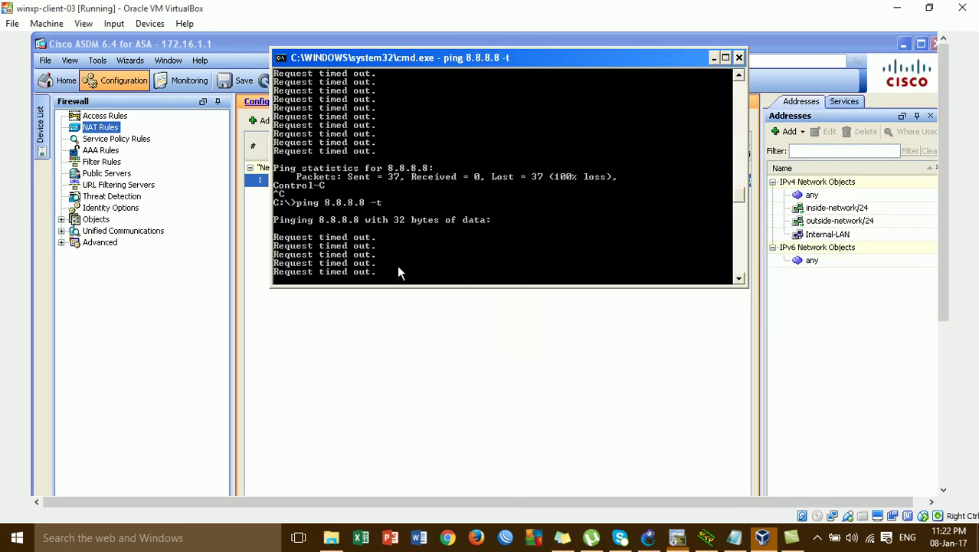
key(ctrl+c)
key(Up)
key(Return)
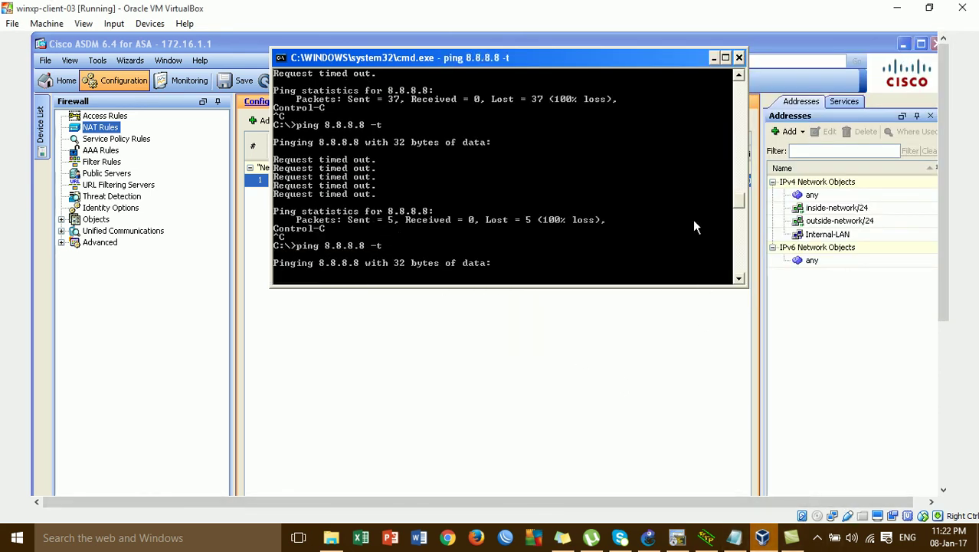
- Minimize GNS3 and the ping console to return to ASDM
click(648, 537)
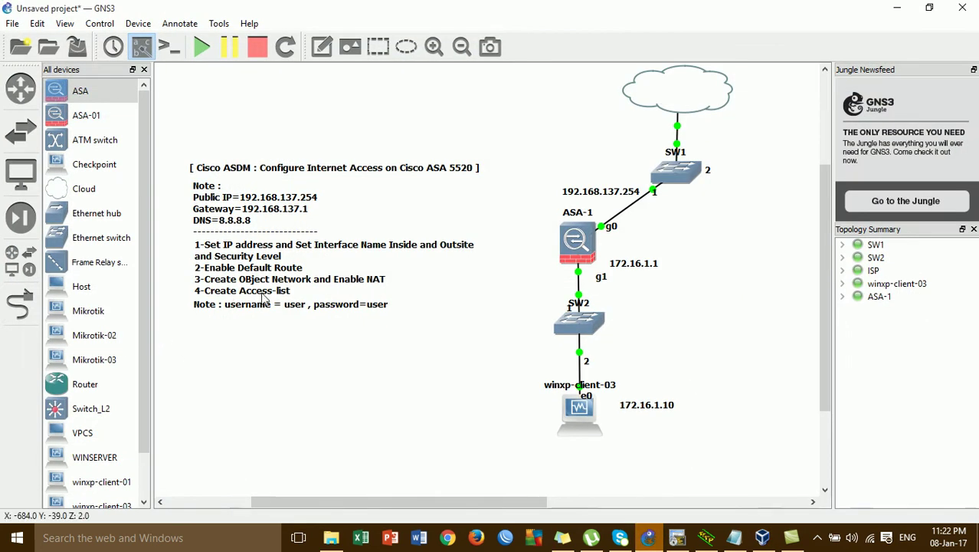
click(897, 7)
click(714, 58)
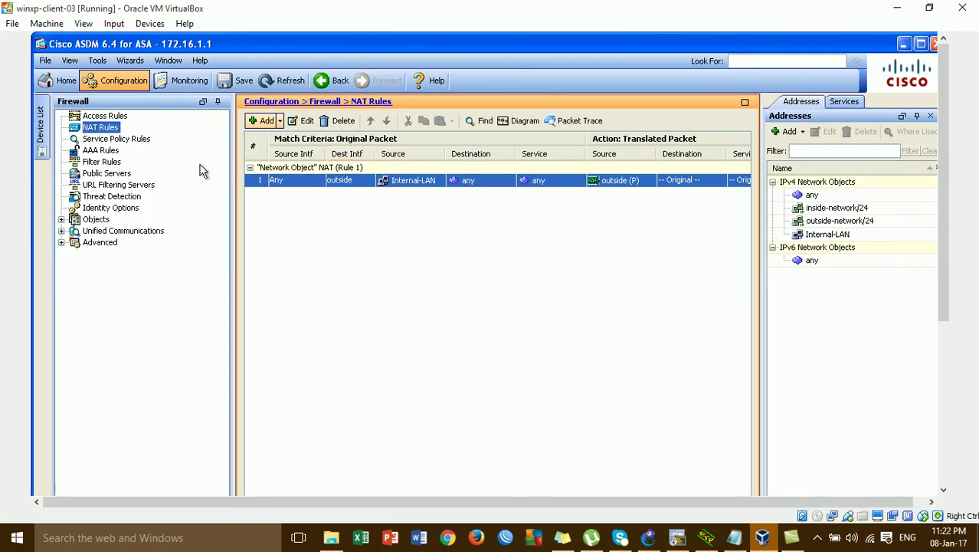
- Start a new IPv4 access rule on the outside interface
click(111, 117)
click(280, 121)
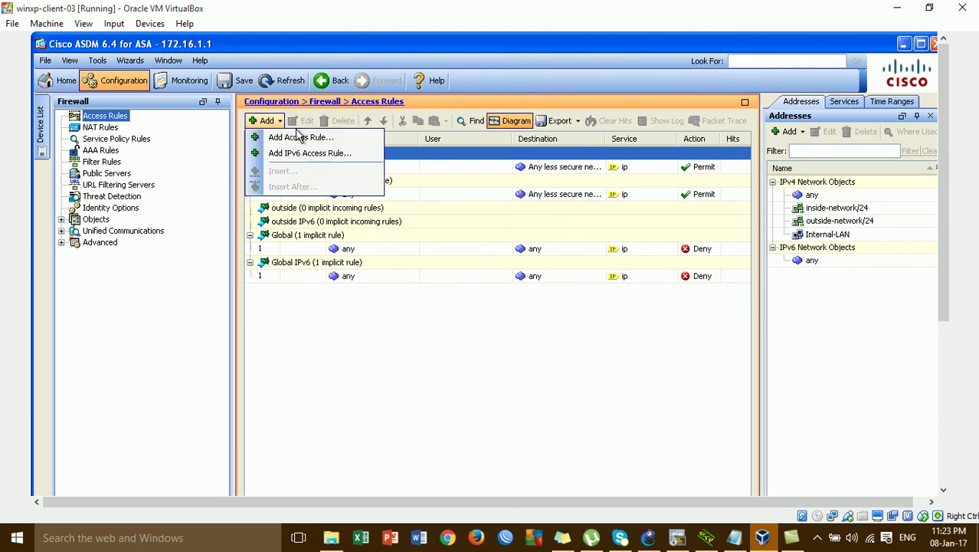
click(300, 137)
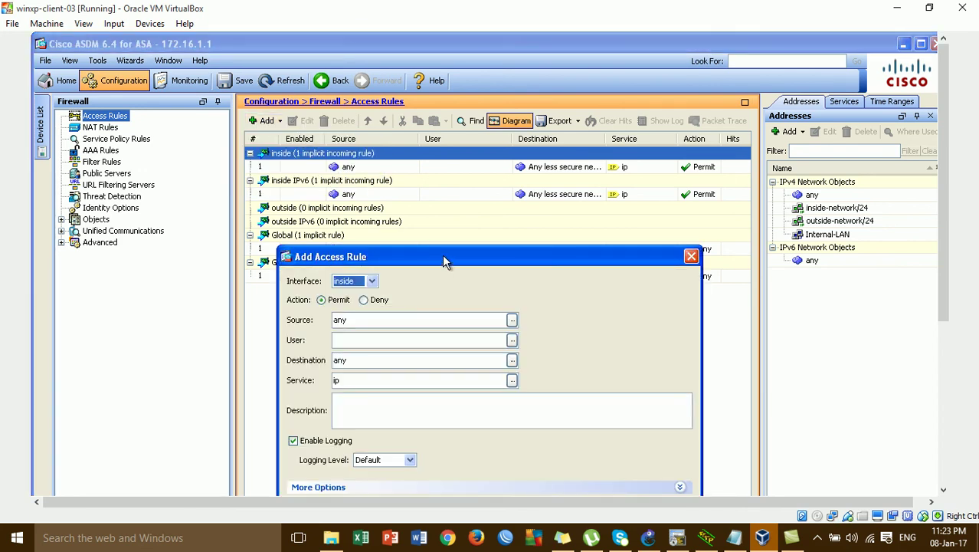
drag(442, 253, 441, 78)
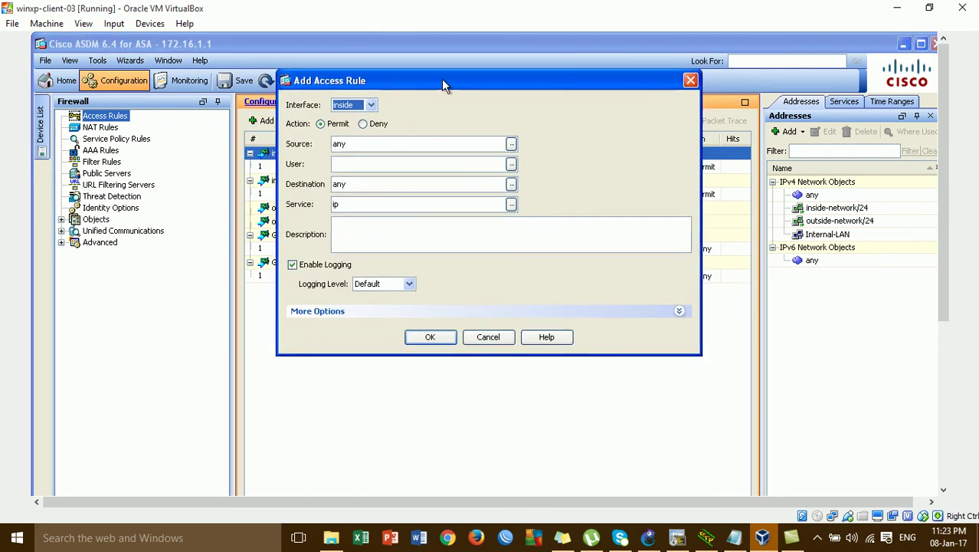
click(371, 105)
click(367, 139)
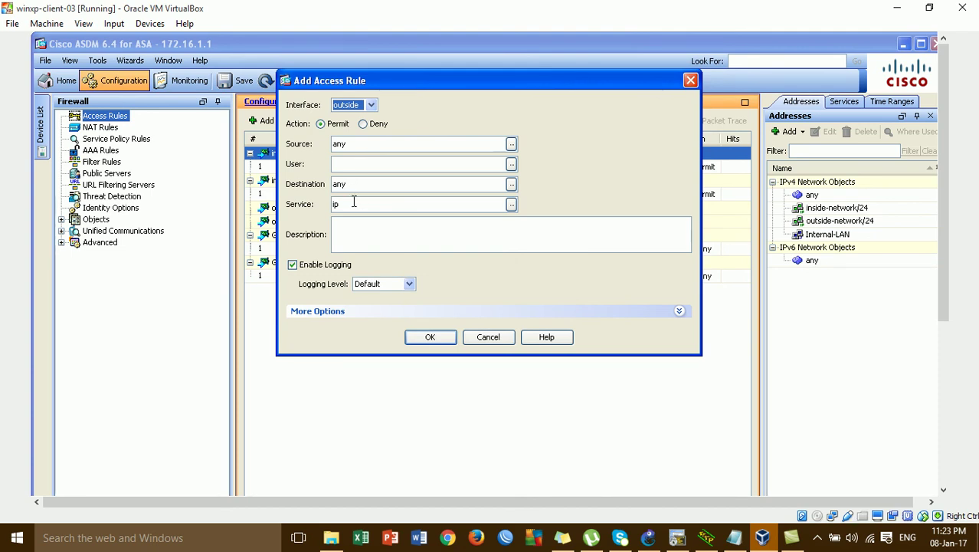
- Permit ip from any to any with logging off, add the rule, and apply it
click(354, 204)
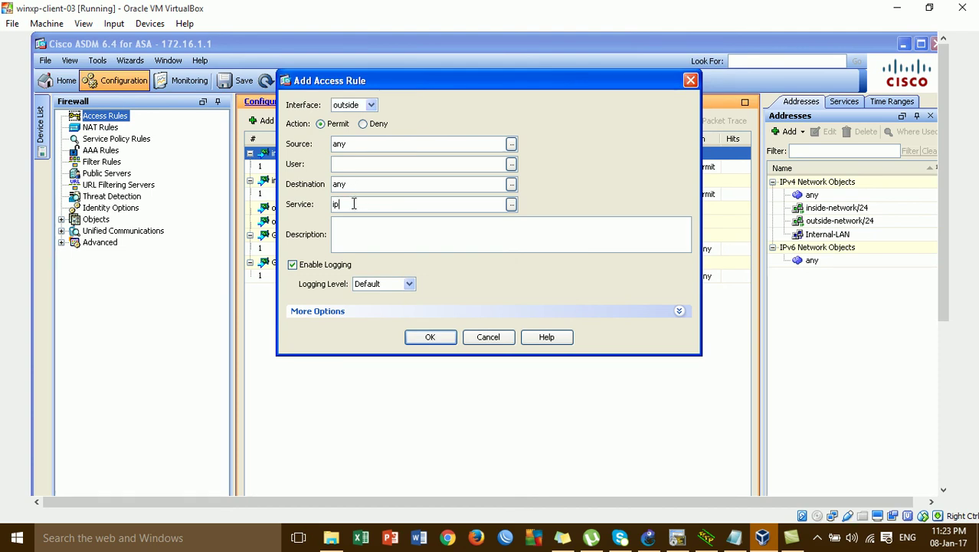
click(339, 272)
click(339, 272)
click(339, 272)
click(339, 272)
click(339, 272)
click(431, 337)
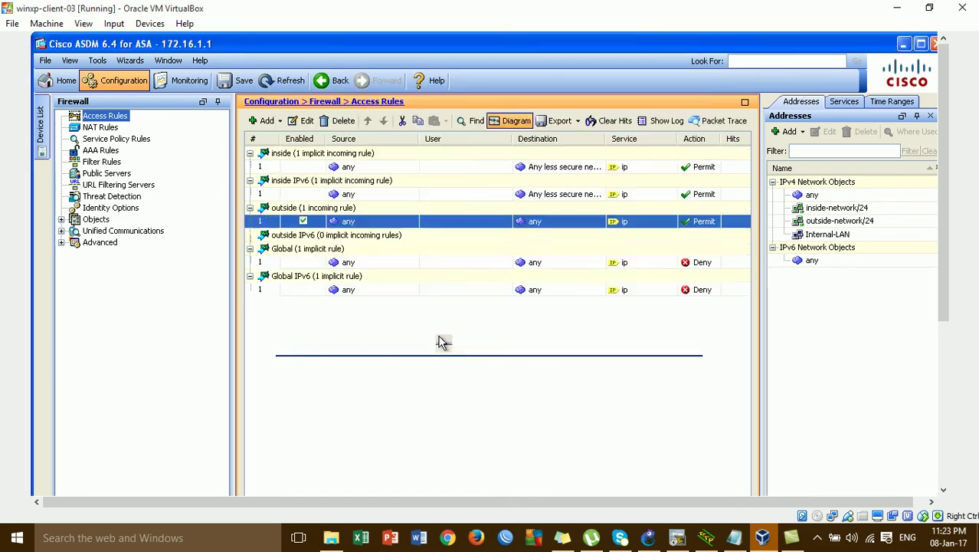
click(943, 421)
click(426, 438)
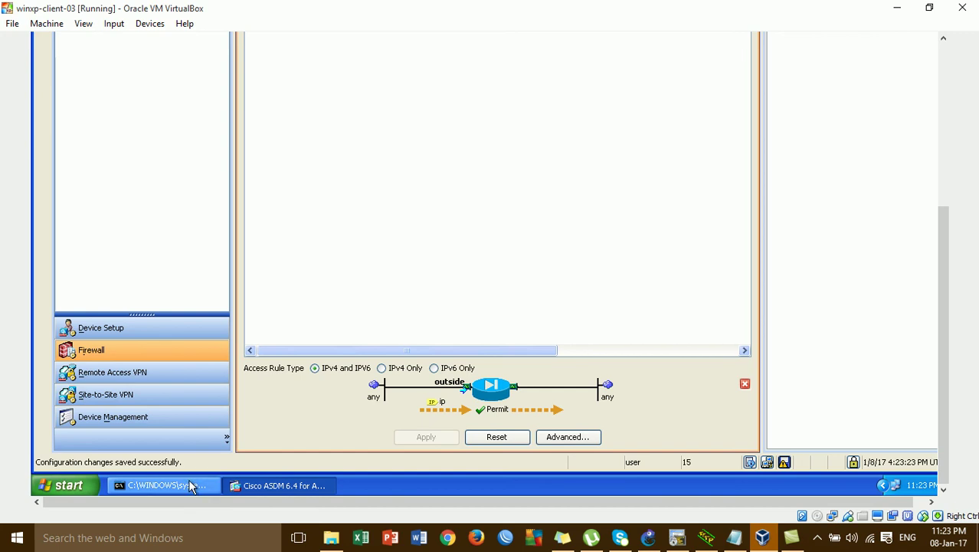
- Confirm the client's ping to 8.8.8.8 now gets replies, then minimize ASDM and the console
click(938, 131)
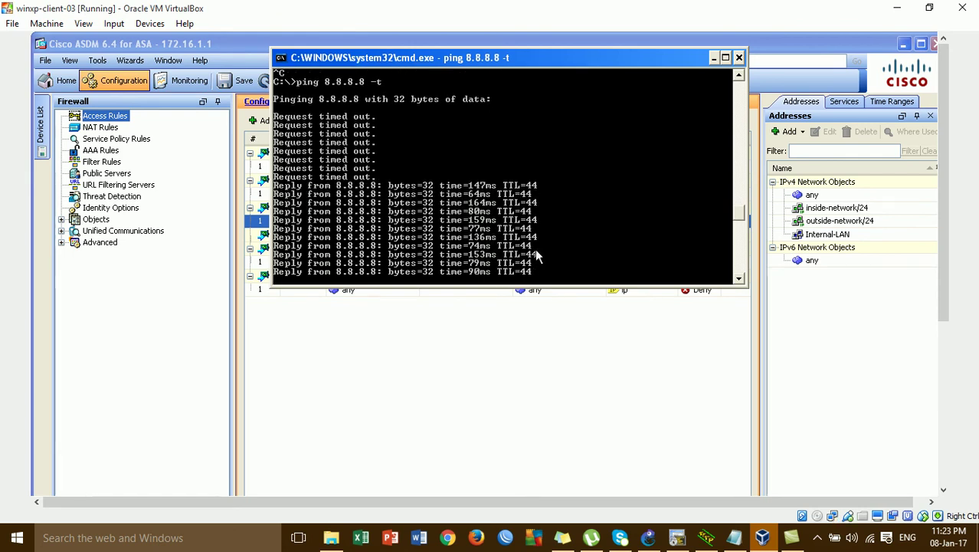
click(904, 43)
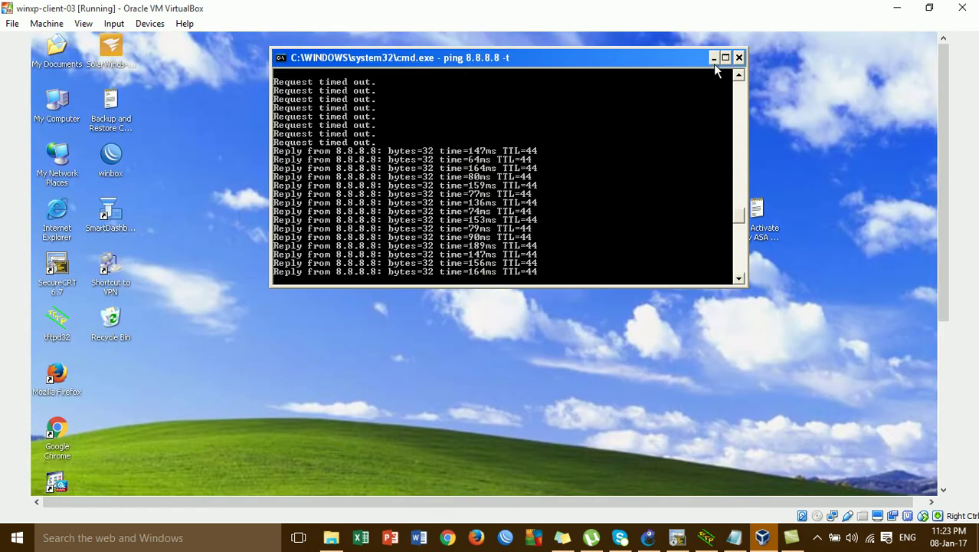
click(713, 63)
- Launch Chrome, go to Google, and open the Cisco article on accessing the ASA using ASDM
double_click(65, 434)
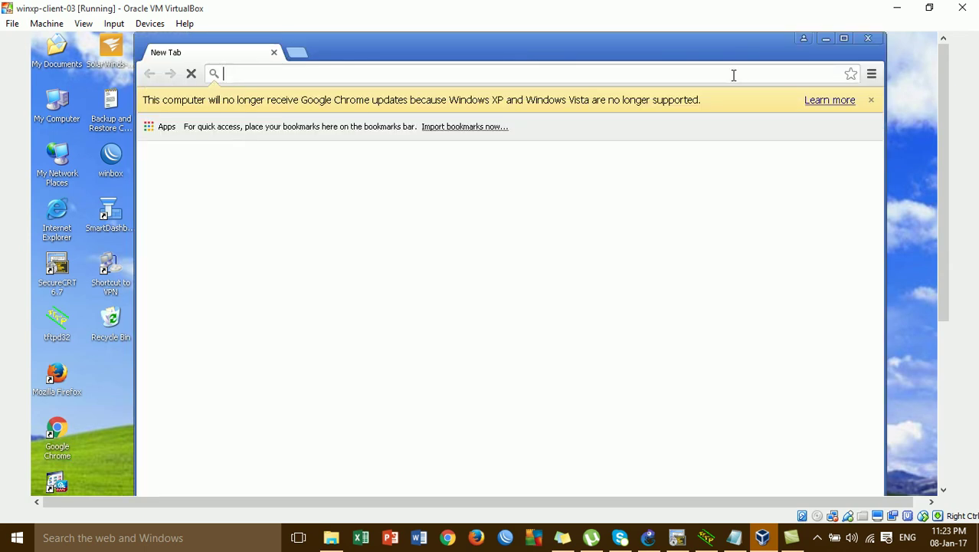
text(google.com)
key(Return)
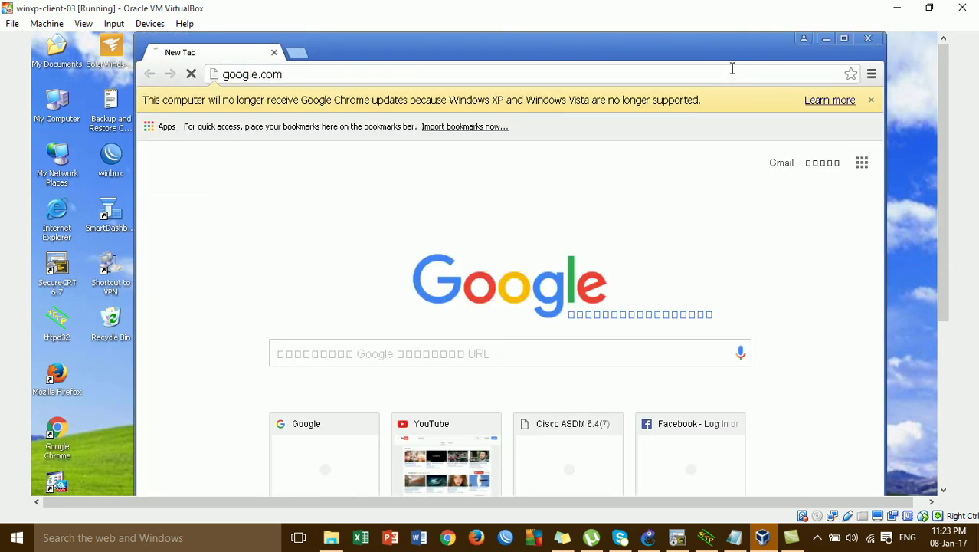
click(871, 99)
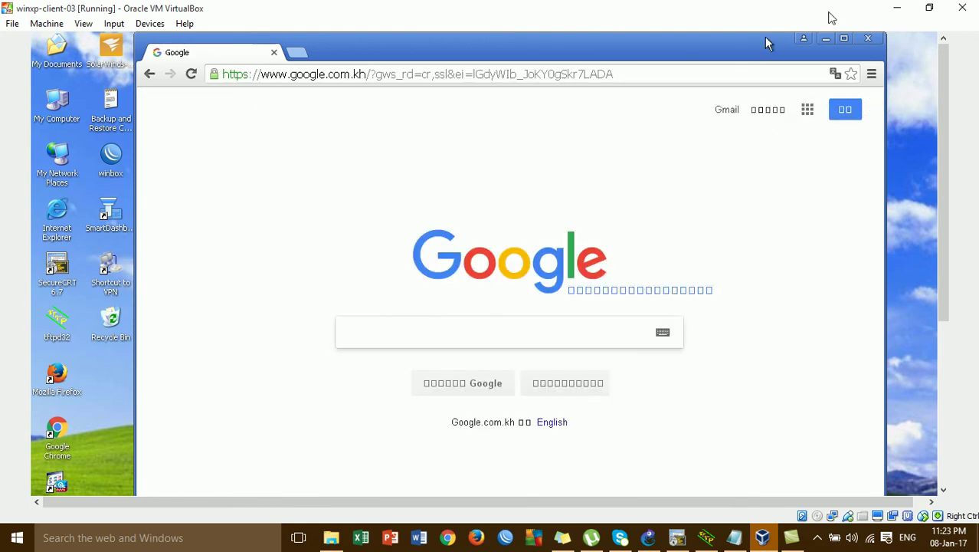
click(843, 37)
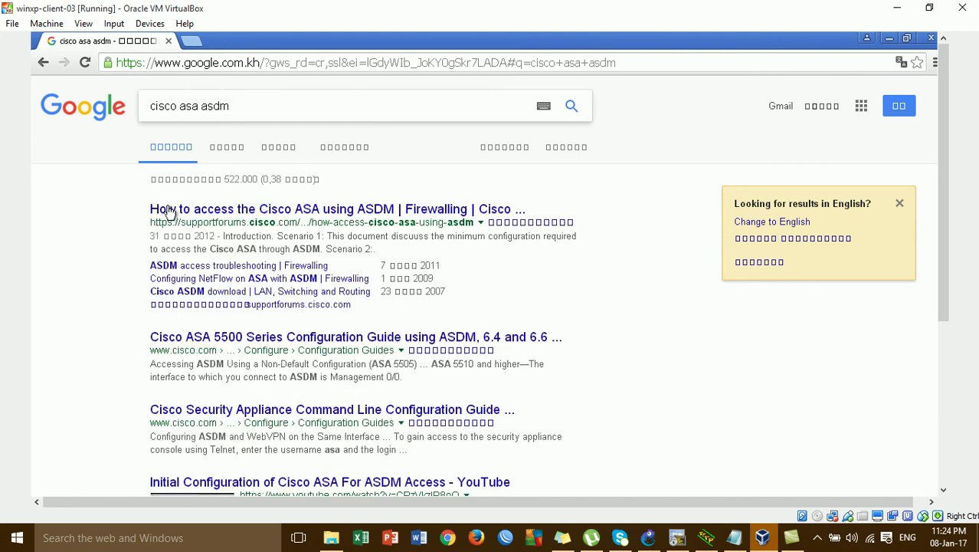
click(186, 210)
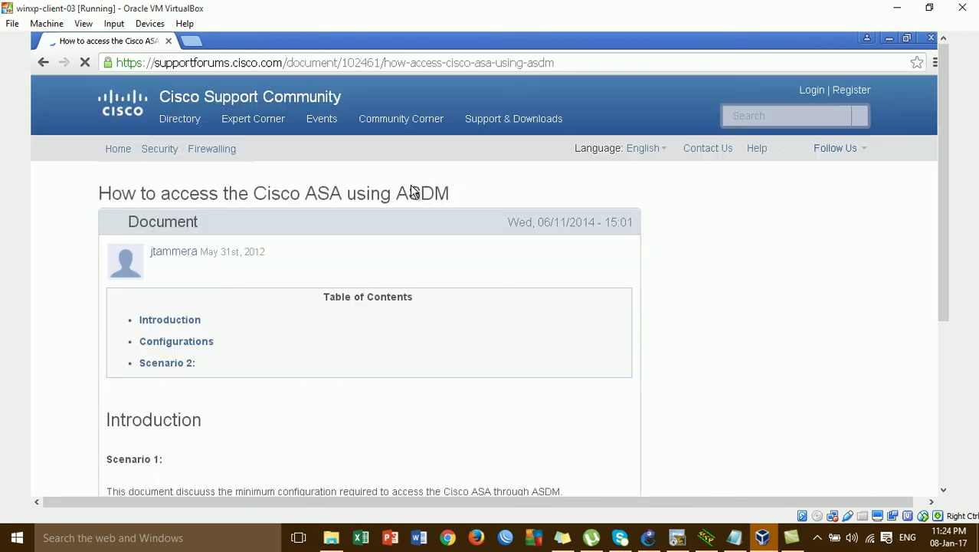
- Open YouTube in a new tab, then search for yahoo in another tab and open Yahoo
click(200, 46)
text(yo)
key(Return)
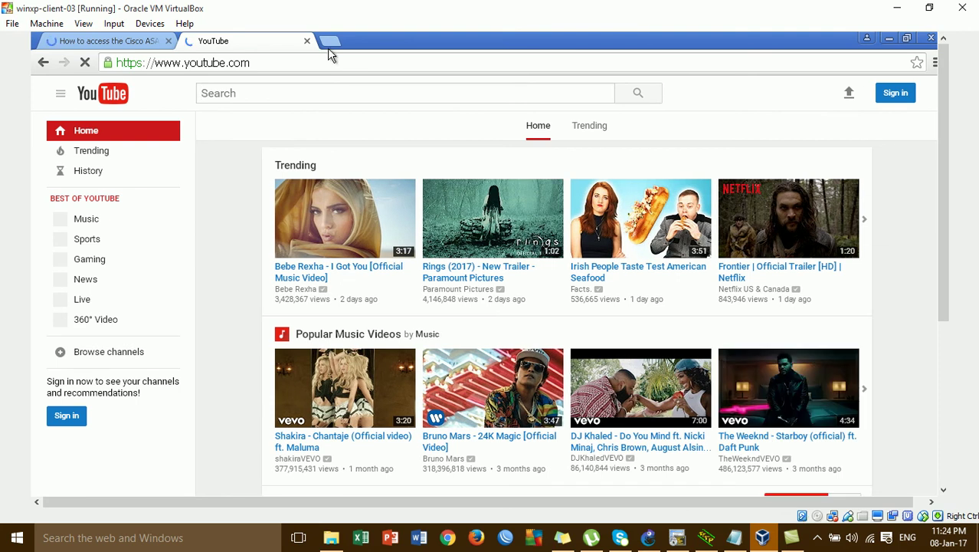
click(331, 42)
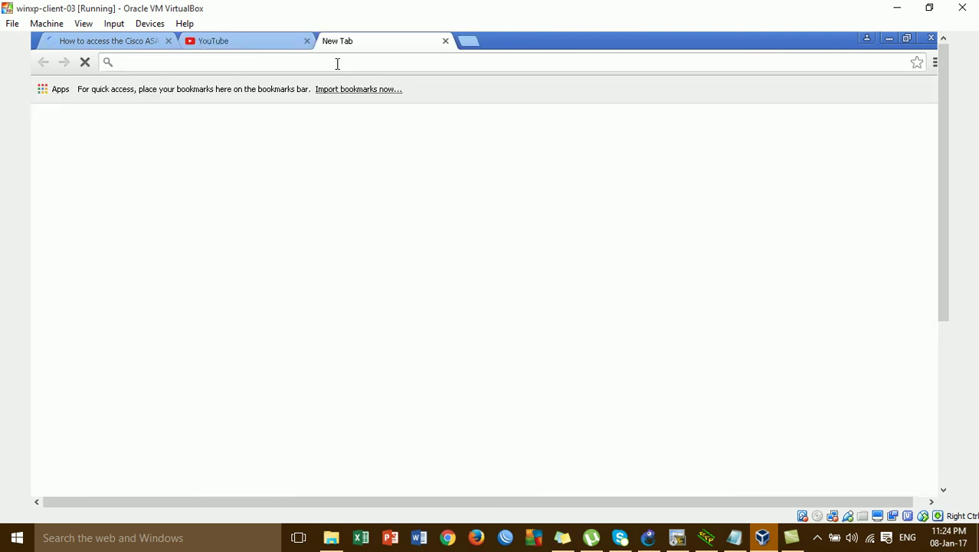
text(yah)
key(Down)
key(Return)
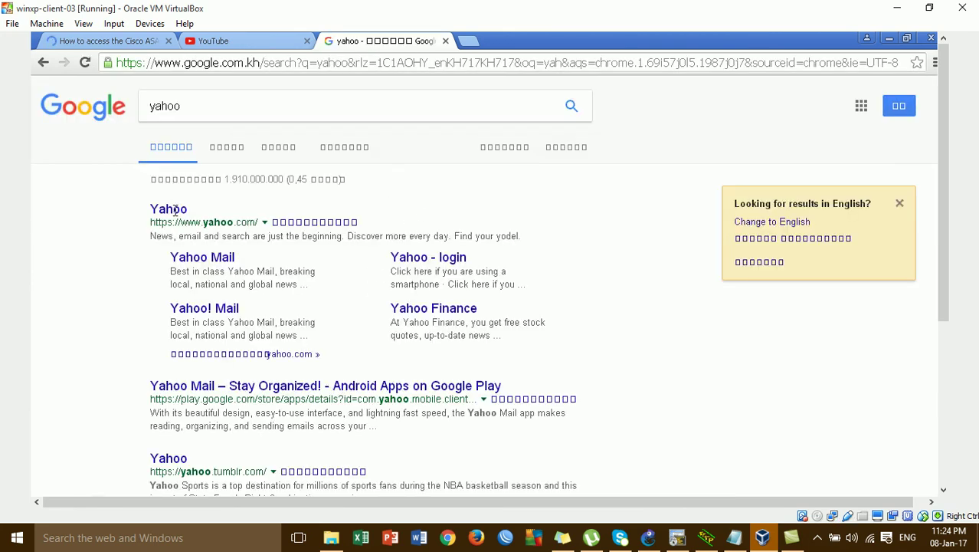
click(170, 210)
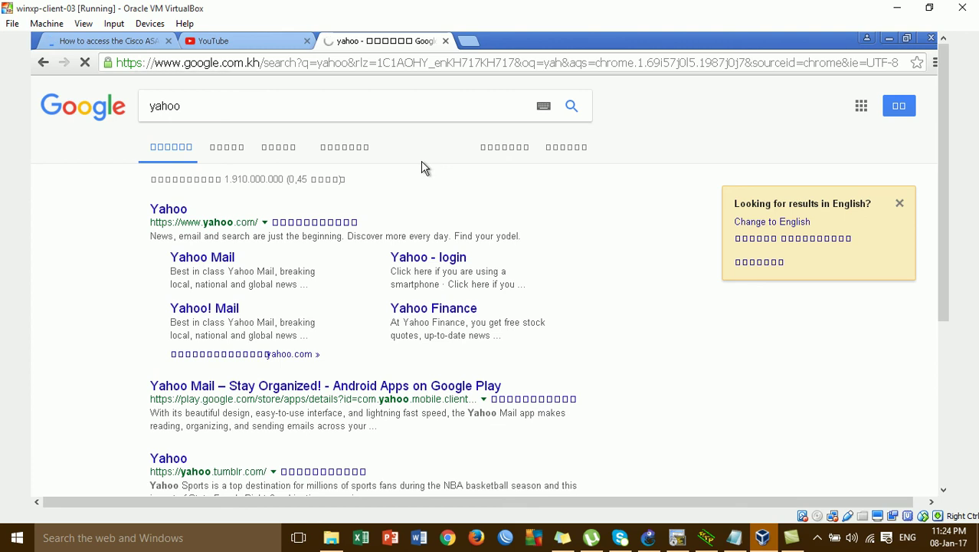